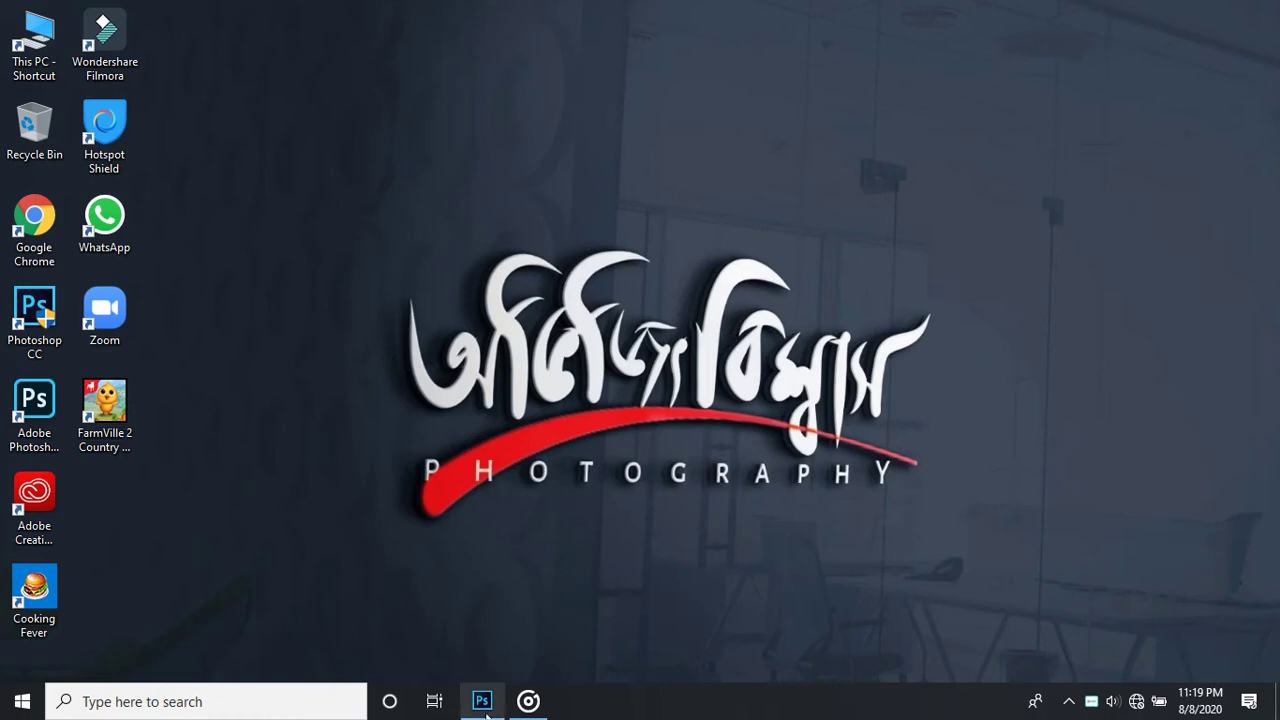
# - Restore the Photoshop window showing the arch portrait IMG_20200621_180202.jpg1.jpg, still unedited
pyautogui.click(483, 702)
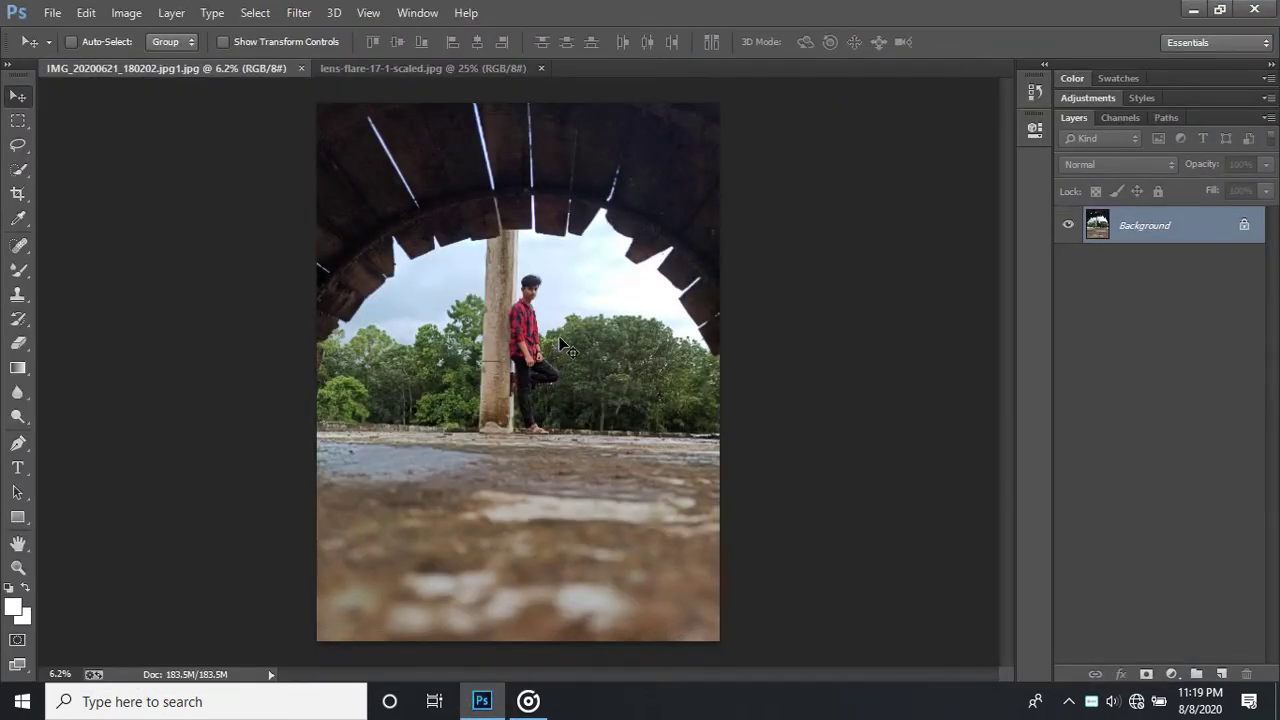
pyautogui.scroll(2, 493, 332)
pyautogui.scroll(-1, 493, 332)
pyautogui.scroll(-1, 493, 332)
pyautogui.scroll(-1, 540, 360)
pyautogui.scroll(-1, 540, 360)
pyautogui.scroll(2, 540, 360)
pyautogui.click(300, 13)
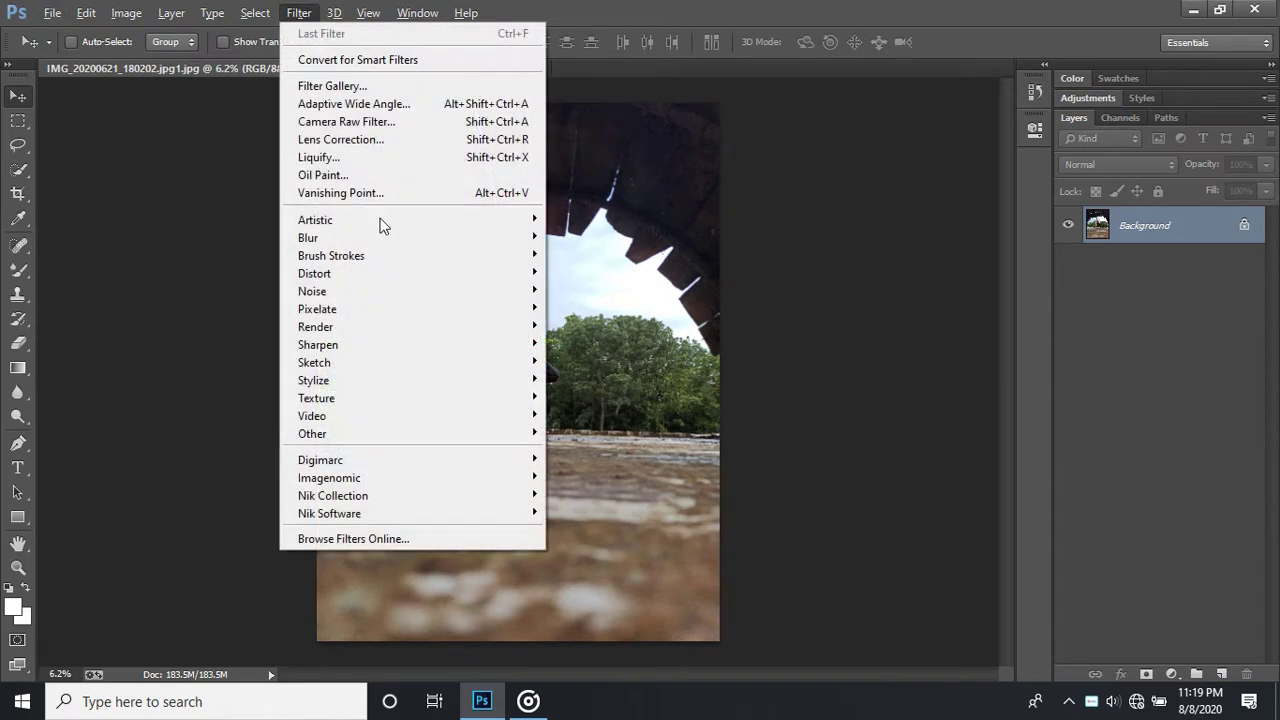
pyautogui.moveTo(329, 478)
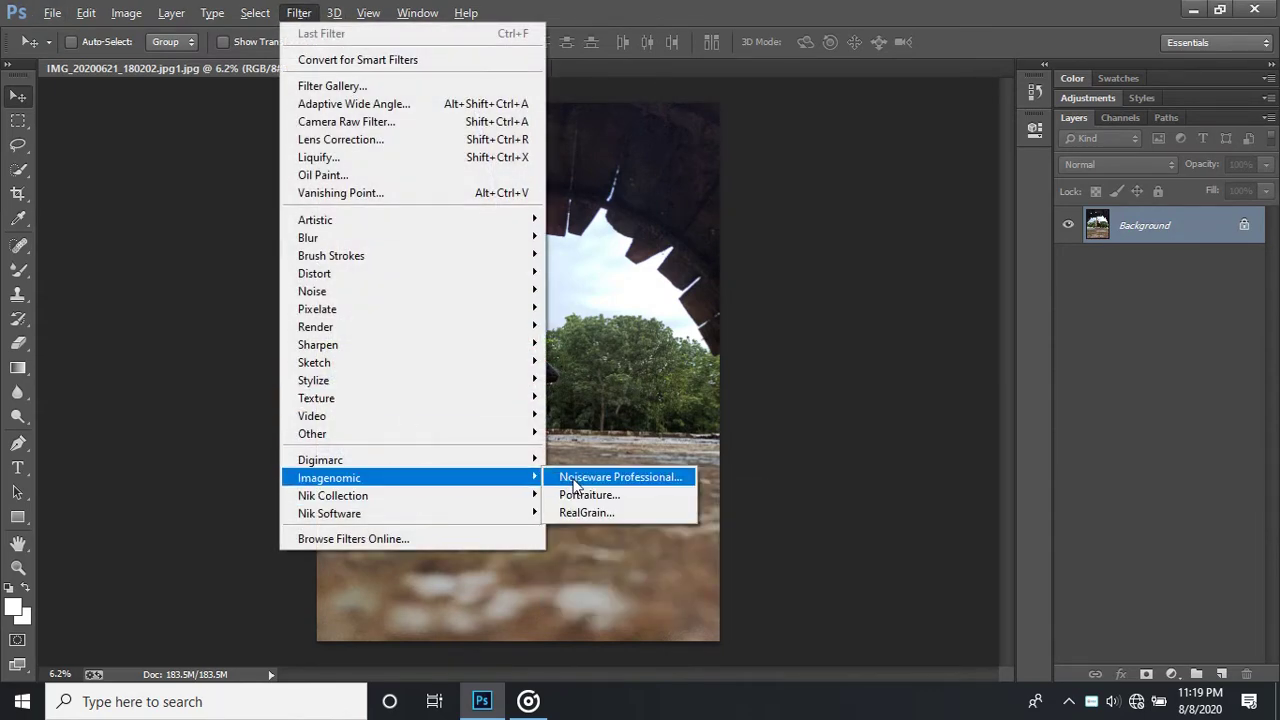
# - Apply Imagenomic Portraiture smoothing with its Default preset, zooming the preview onto the face
pyautogui.click(588, 494)
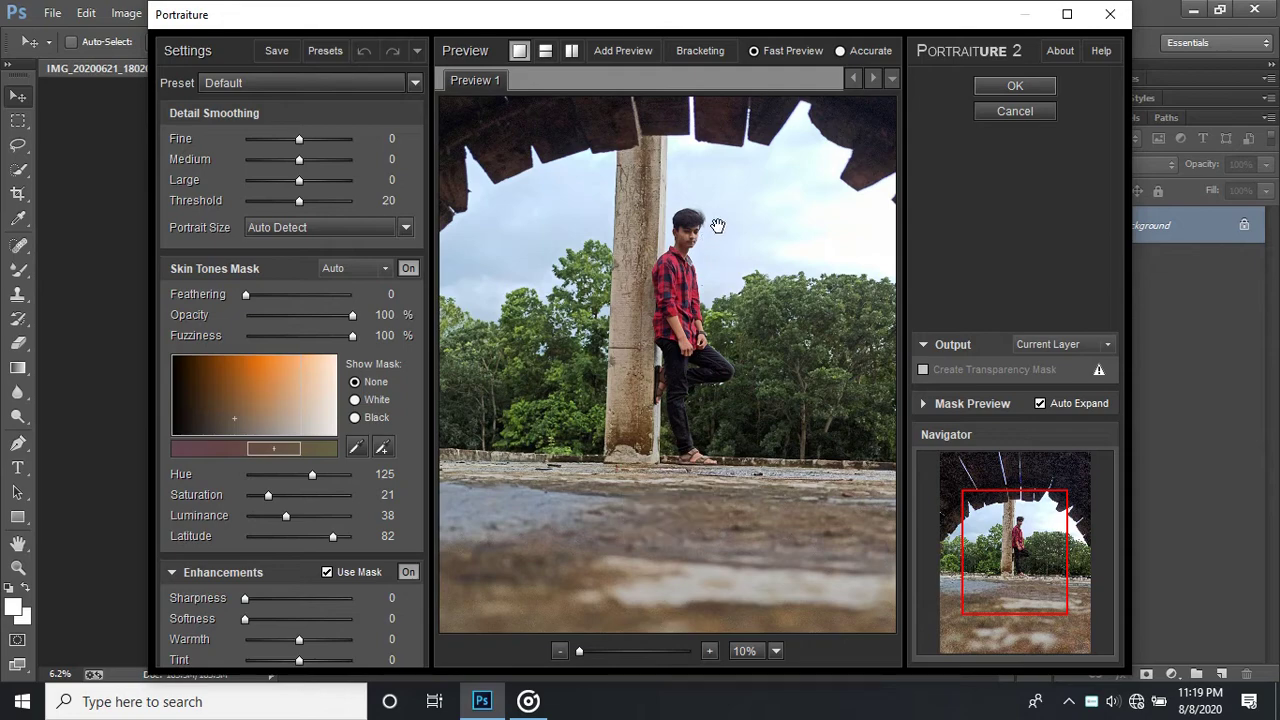
pyautogui.scroll(1, 704, 238)
pyautogui.scroll(2, 690, 241)
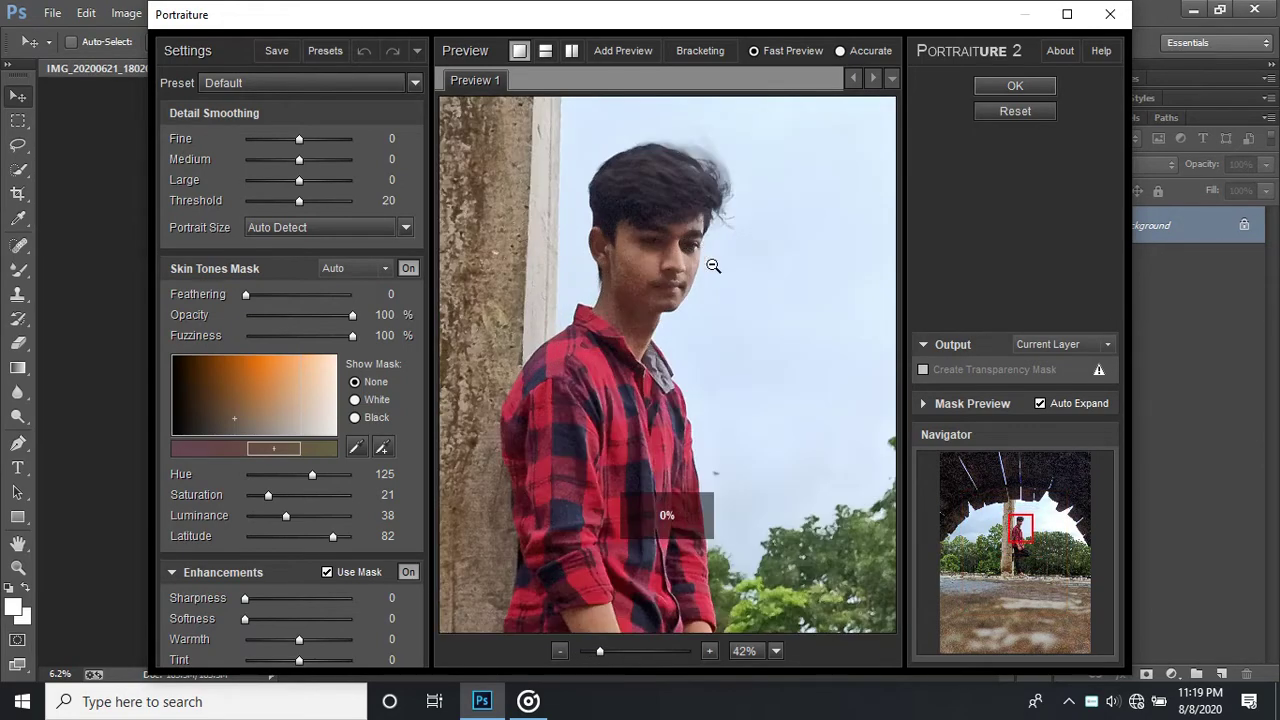
pyautogui.scroll(1, 714, 266)
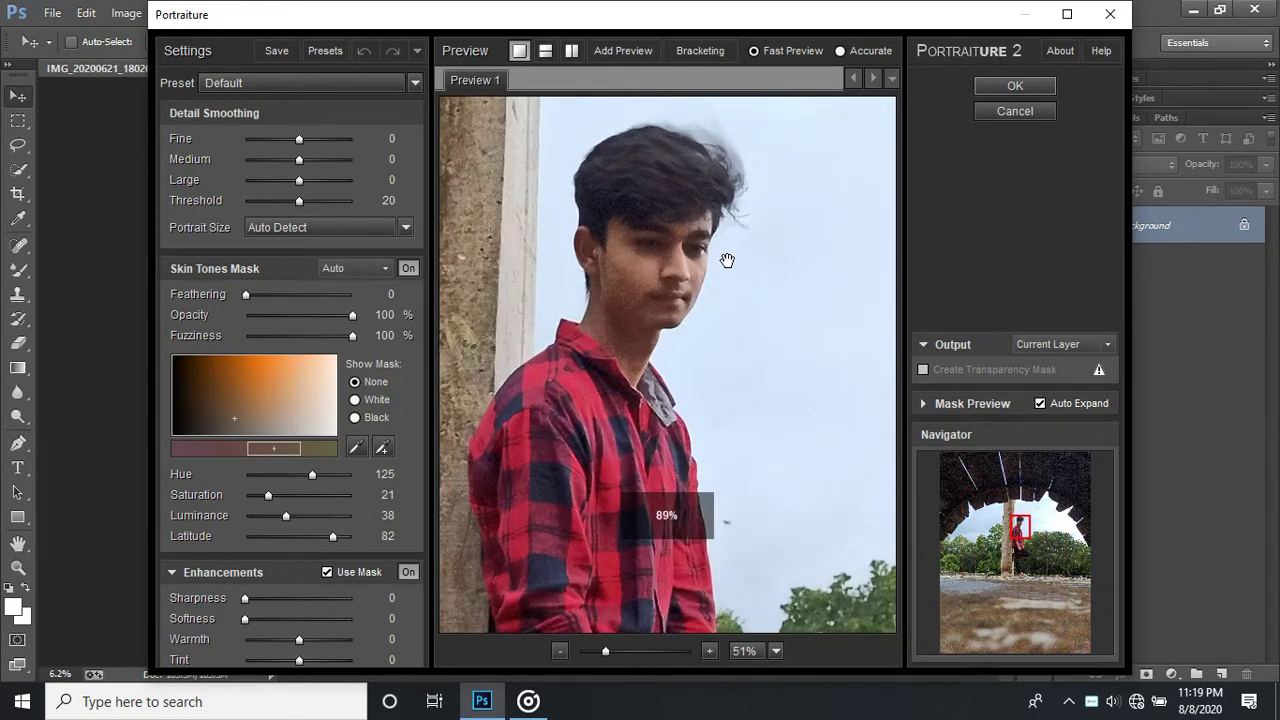
pyautogui.click(1015, 86)
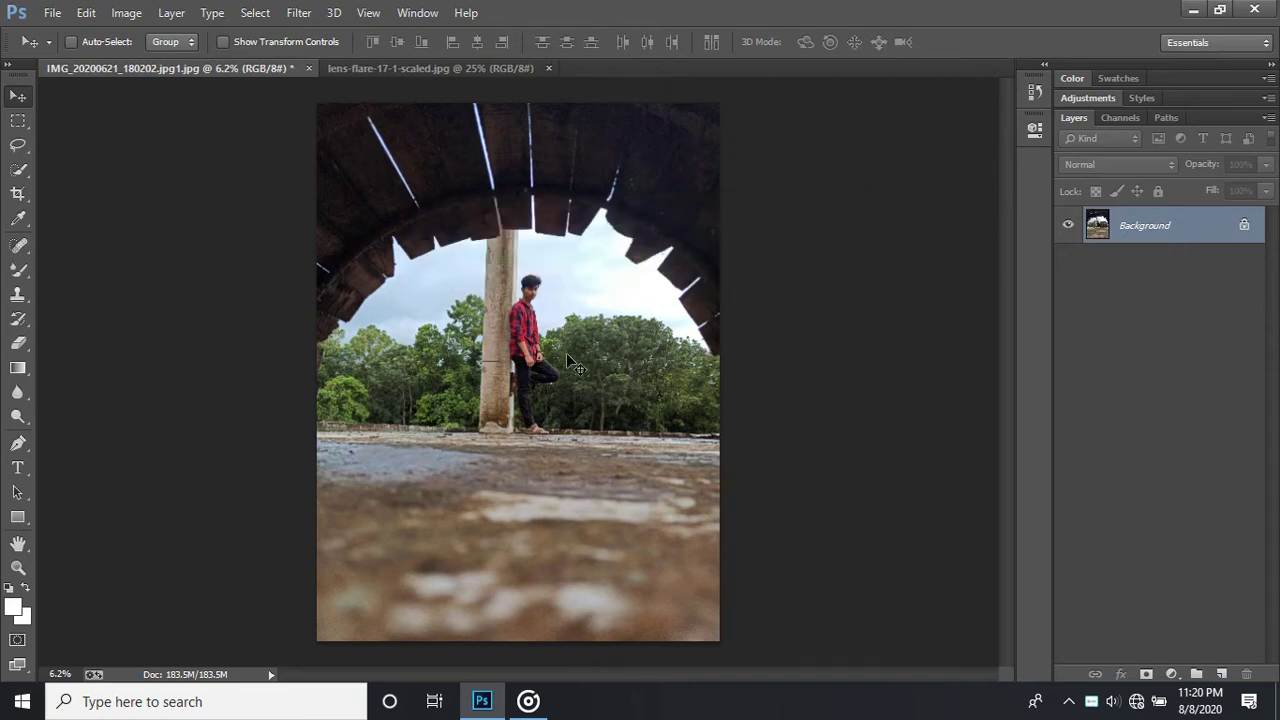
# - Duplicate the photo to Layer 1 and open the Camera Raw Filter on it
pyautogui.click(302, 14)
pyautogui.hotkey('ctrl', 'j')
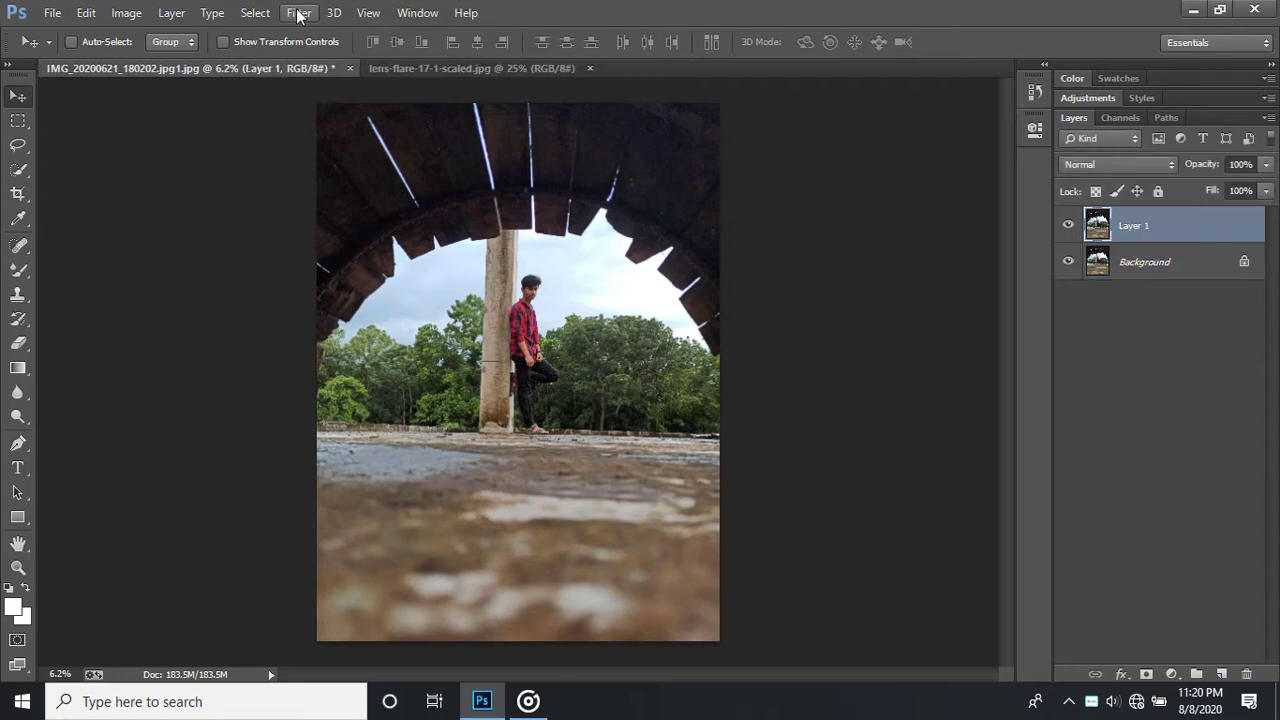
pyautogui.click(298, 13)
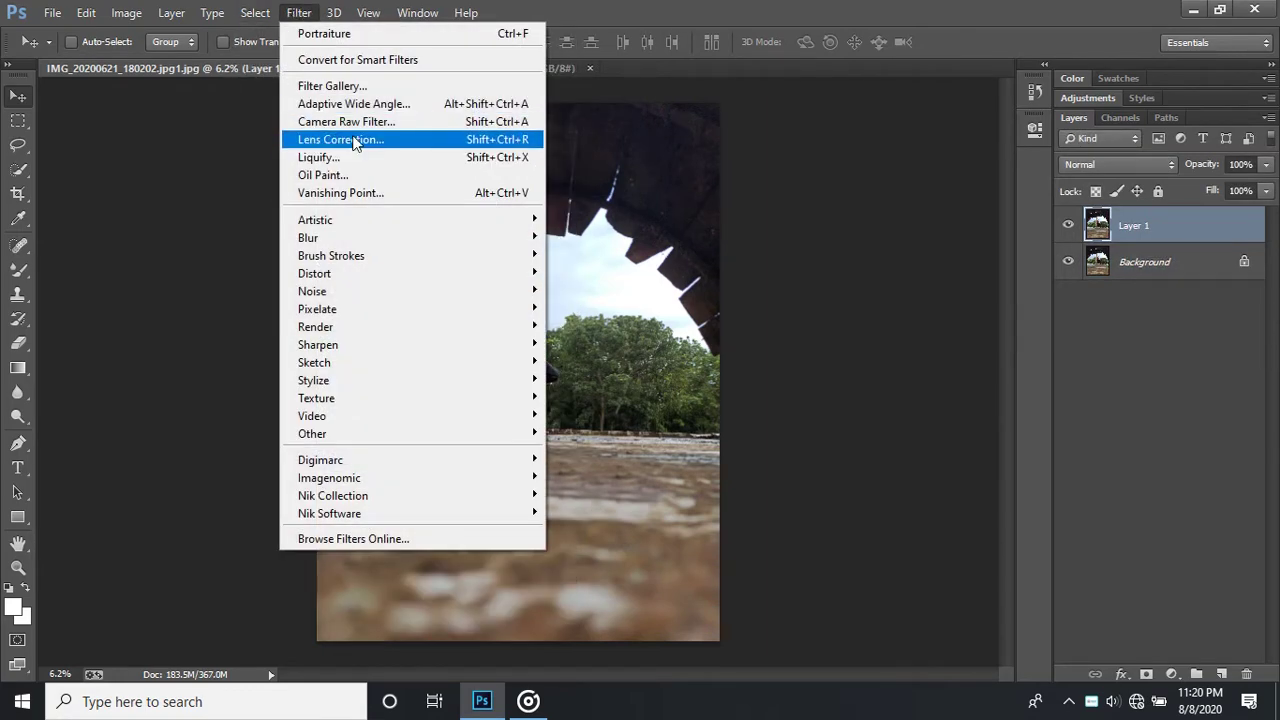
pyautogui.click(360, 122)
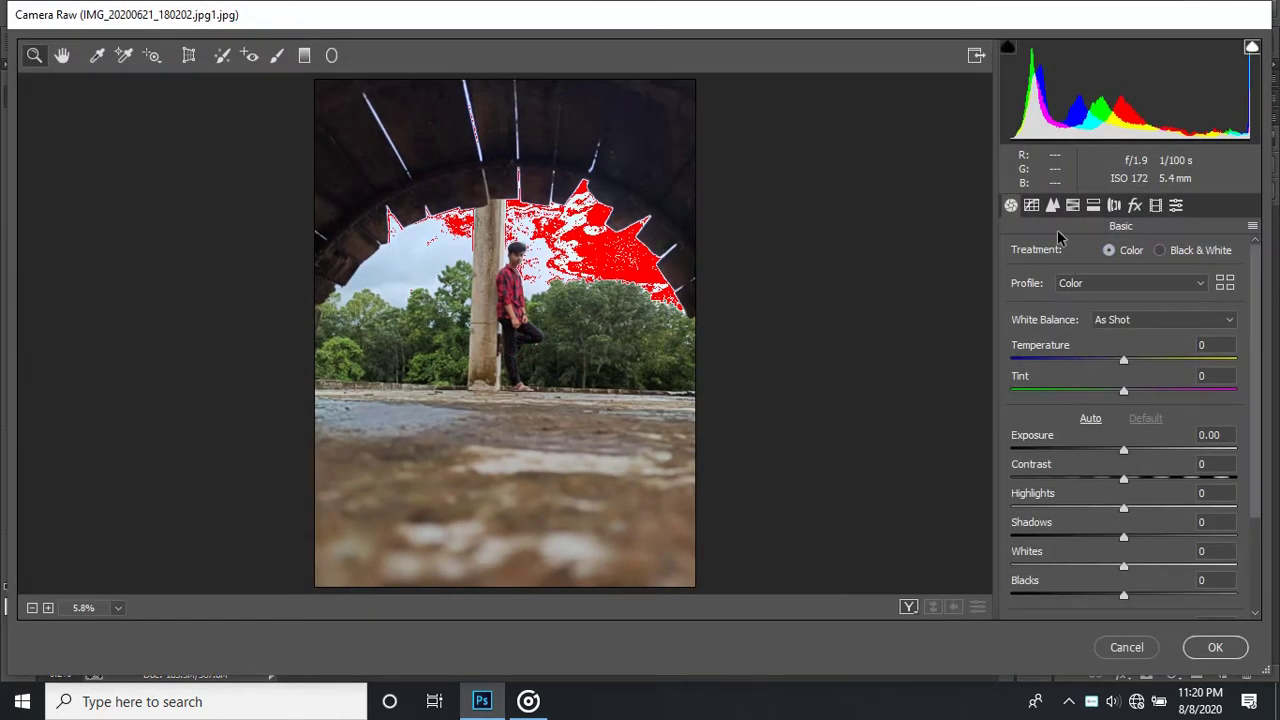
# - Lower the Point tone curve's white point to Output 221
pyautogui.click(1052, 205)
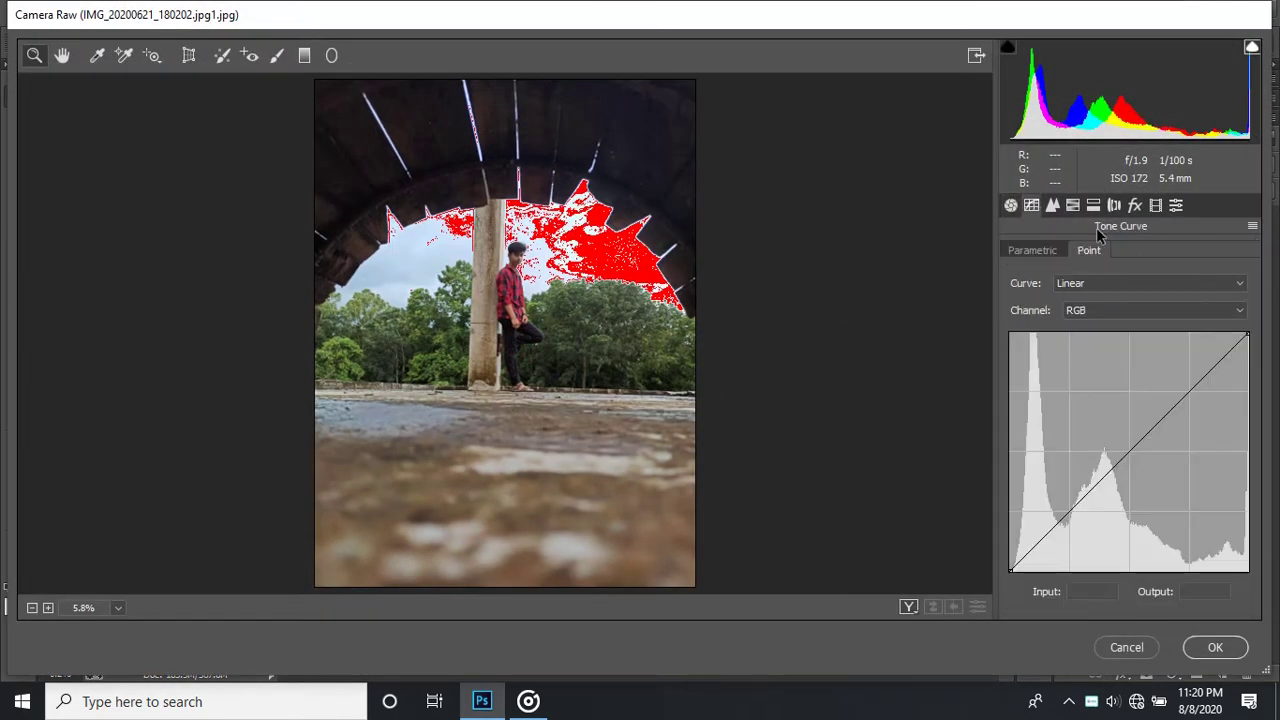
pyautogui.moveTo(1246, 333); pyautogui.dragTo(1247, 363)
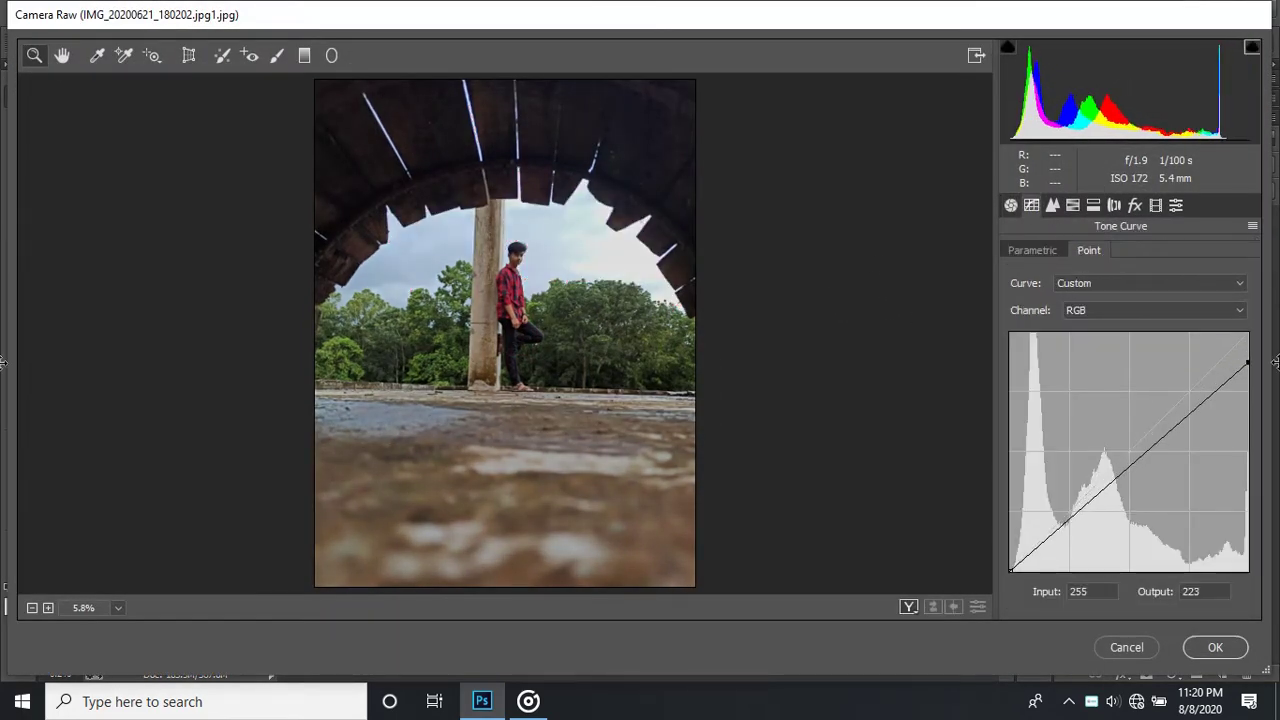
pyautogui.moveTo(1276, 363); pyautogui.dragTo(1276, 366)
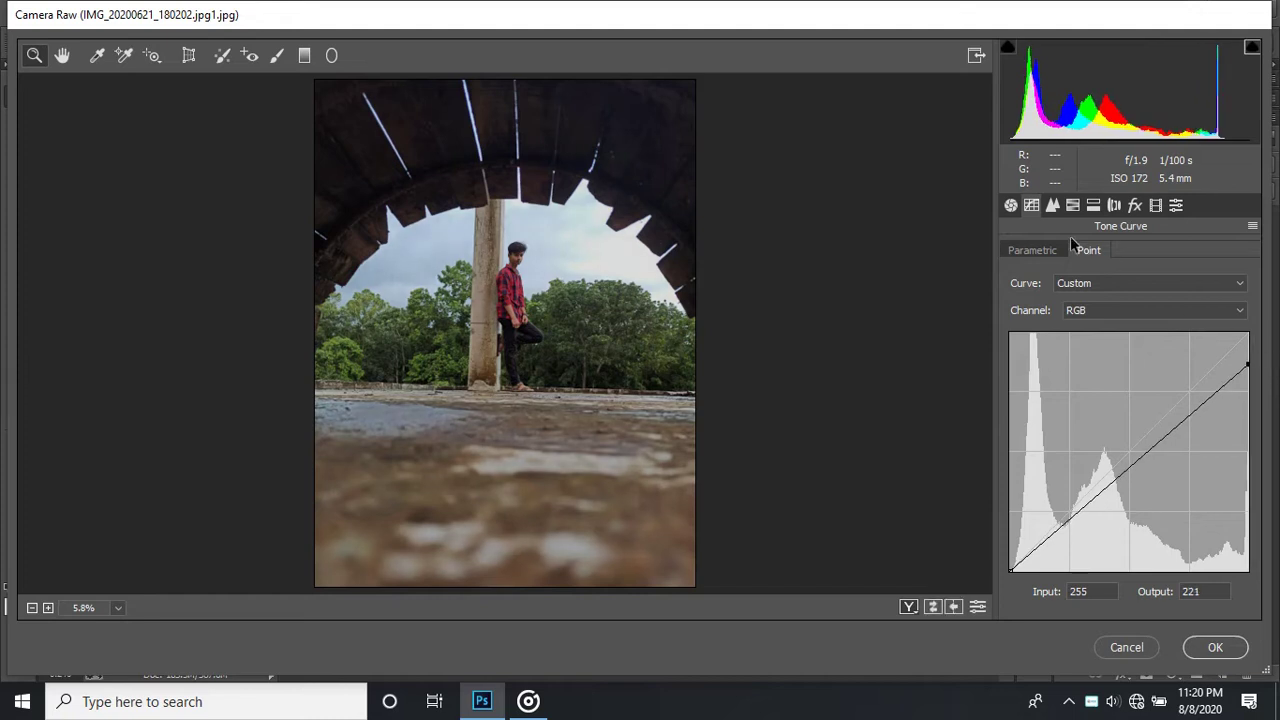
pyautogui.click(1011, 205)
# - In Basic, lift Shadows to +42, drop Whites to -53 and adjust Blacks
pyautogui.moveTo(1123, 537)
pyautogui.mouseDown()
pyautogui.moveTo(1230, 541)
pyautogui.moveTo(1196, 540)
pyautogui.mouseUp()
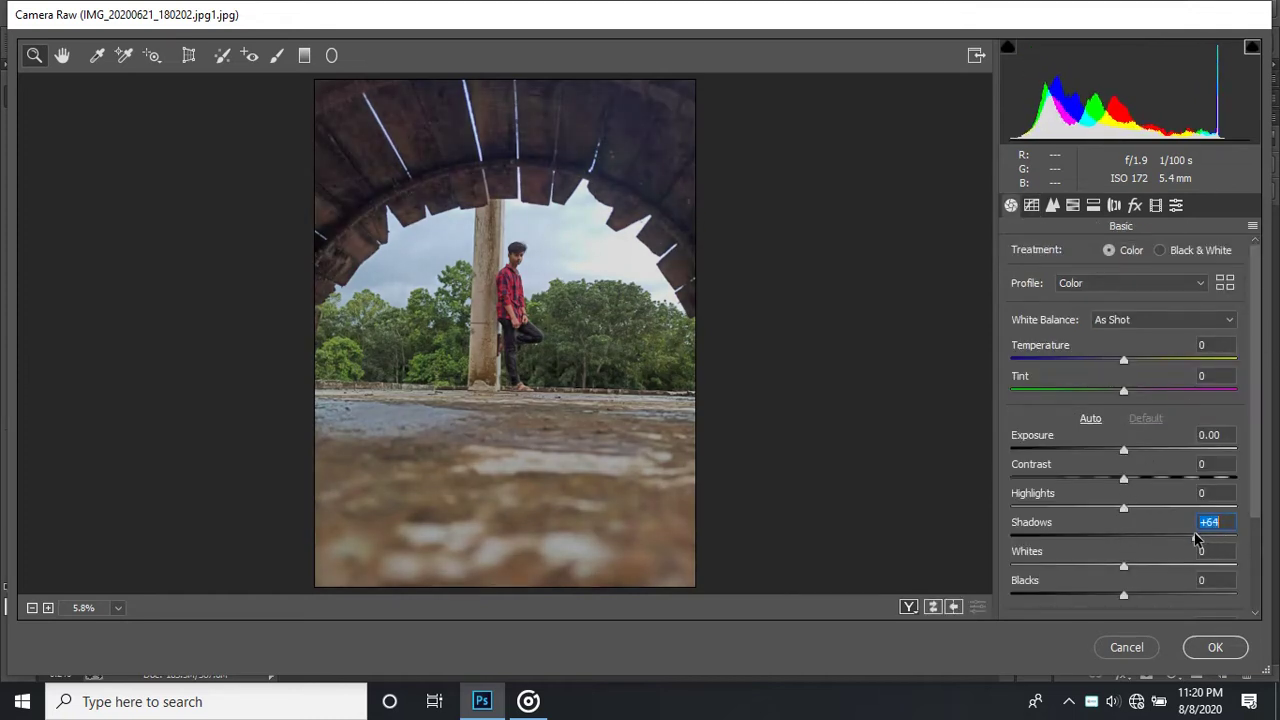
pyautogui.moveTo(1189, 540)
pyautogui.mouseDown()
pyautogui.moveTo(1000, 510)
pyautogui.moveTo(1078, 509)
pyautogui.moveTo(1148, 480)
pyautogui.mouseUp()
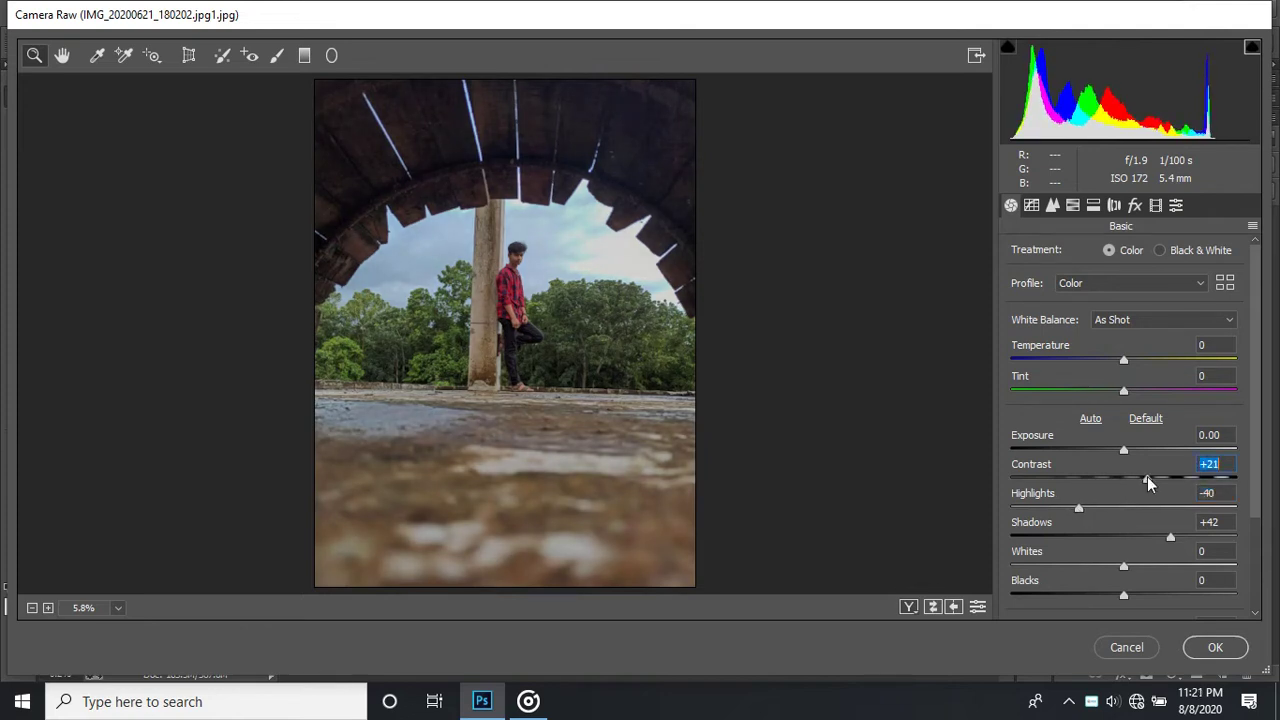
pyautogui.scroll(-1, 1155, 525)
pyautogui.click(1120, 525)
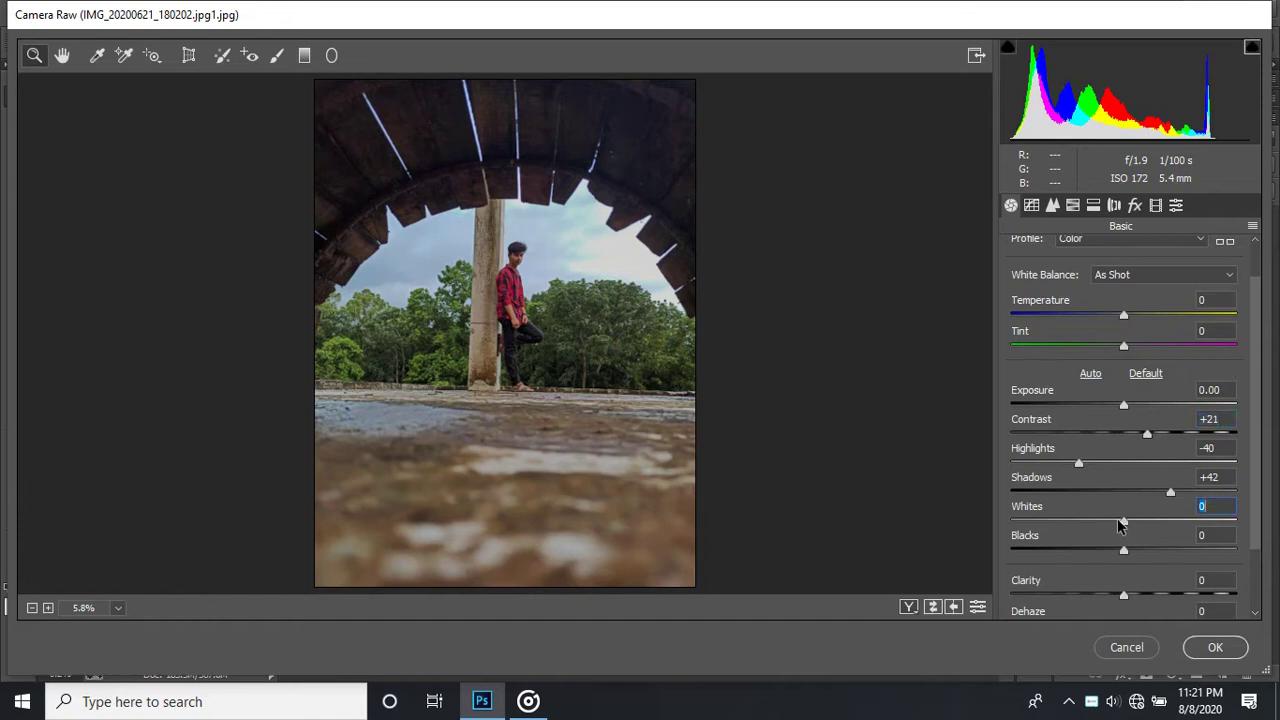
pyautogui.moveTo(1122, 520); pyautogui.dragTo(1063, 521)
pyautogui.moveTo(1122, 555)
pyautogui.mouseDown()
pyautogui.moveTo(1223, 545)
pyautogui.moveTo(1121, 579)
pyautogui.moveTo(1189, 578)
pyautogui.mouseUp()
pyautogui.scroll(-1, 1143, 563)
pyautogui.scroll(-1, 1160, 587)
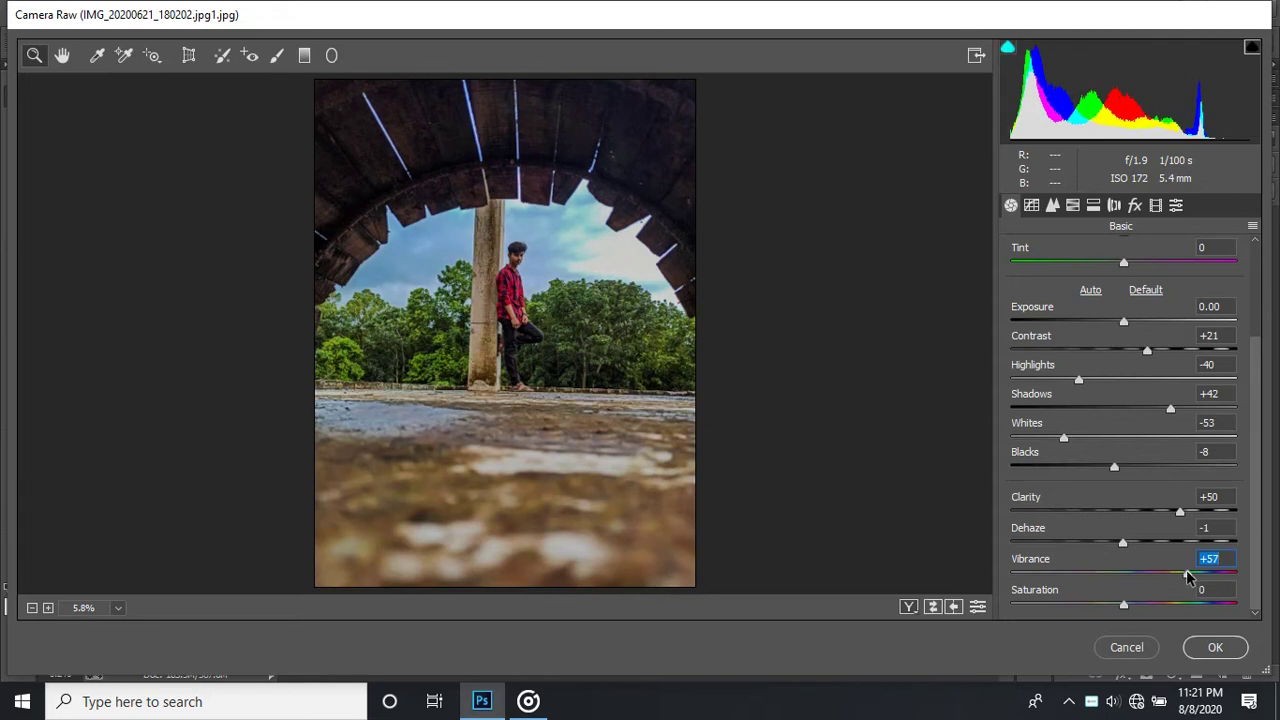
# - Raise Saturation to about +16 and add a -25 post-crop vignette in Effects
pyautogui.moveTo(1123, 605); pyautogui.dragTo(1130, 610)
pyautogui.moveTo(1130, 610)
pyautogui.mouseDown()
pyautogui.moveTo(1145, 610)
pyautogui.moveTo(1130, 610)
pyautogui.mouseUp()
pyautogui.click(1134, 205)
pyautogui.moveTo(1127, 452)
pyautogui.mouseDown()
pyautogui.moveTo(1080, 449)
pyautogui.moveTo(1098, 449)
pyautogui.mouseUp()
pyautogui.click(1156, 205)
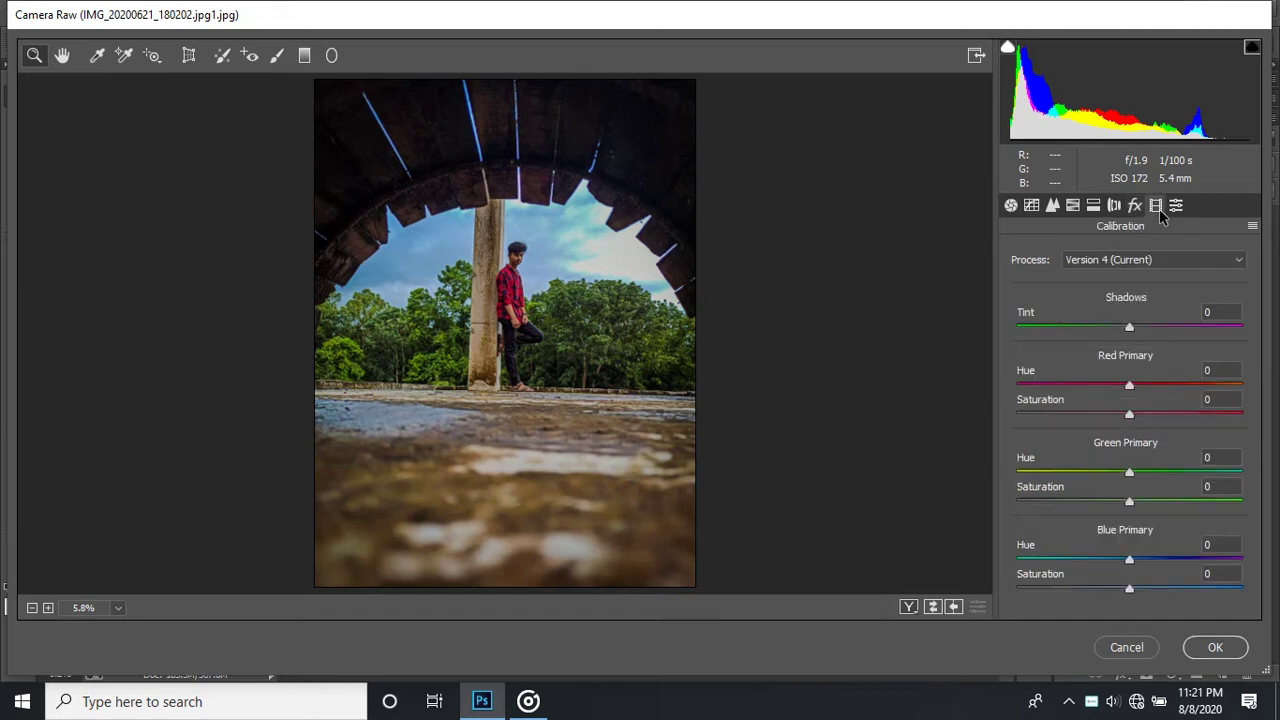
# - Set Calibration Blue Primary Saturation +100 (hue at 0), Green +27, Red -17
pyautogui.moveTo(1129, 588); pyautogui.dragTo(1245, 592)
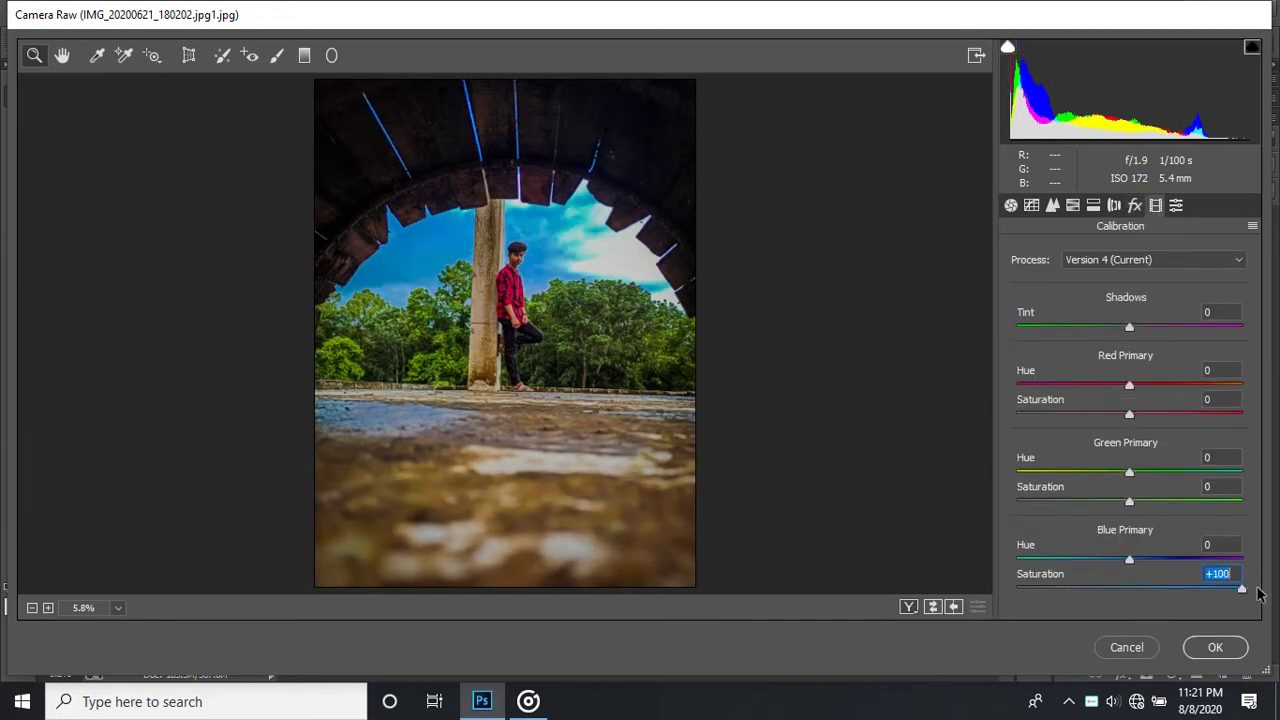
pyautogui.moveTo(1123, 563); pyautogui.dragTo(1008, 565)
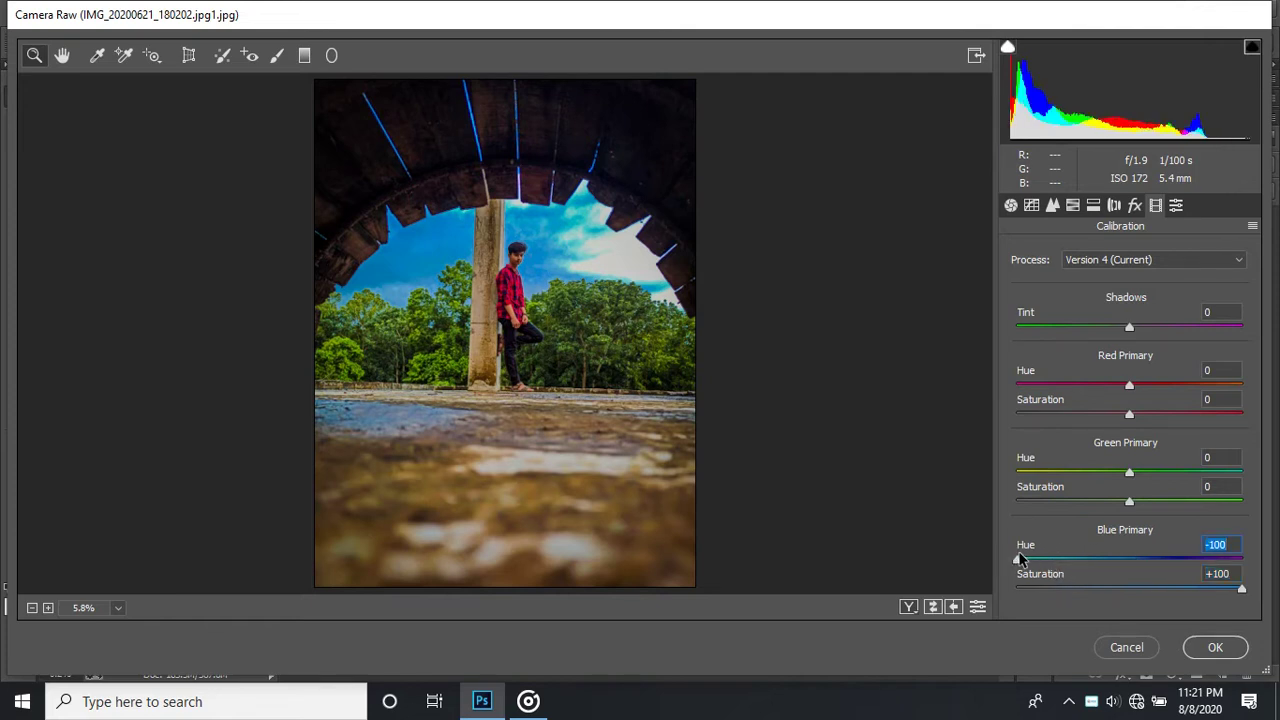
pyautogui.doubleClick(1128, 551)
pyautogui.click(1160, 503)
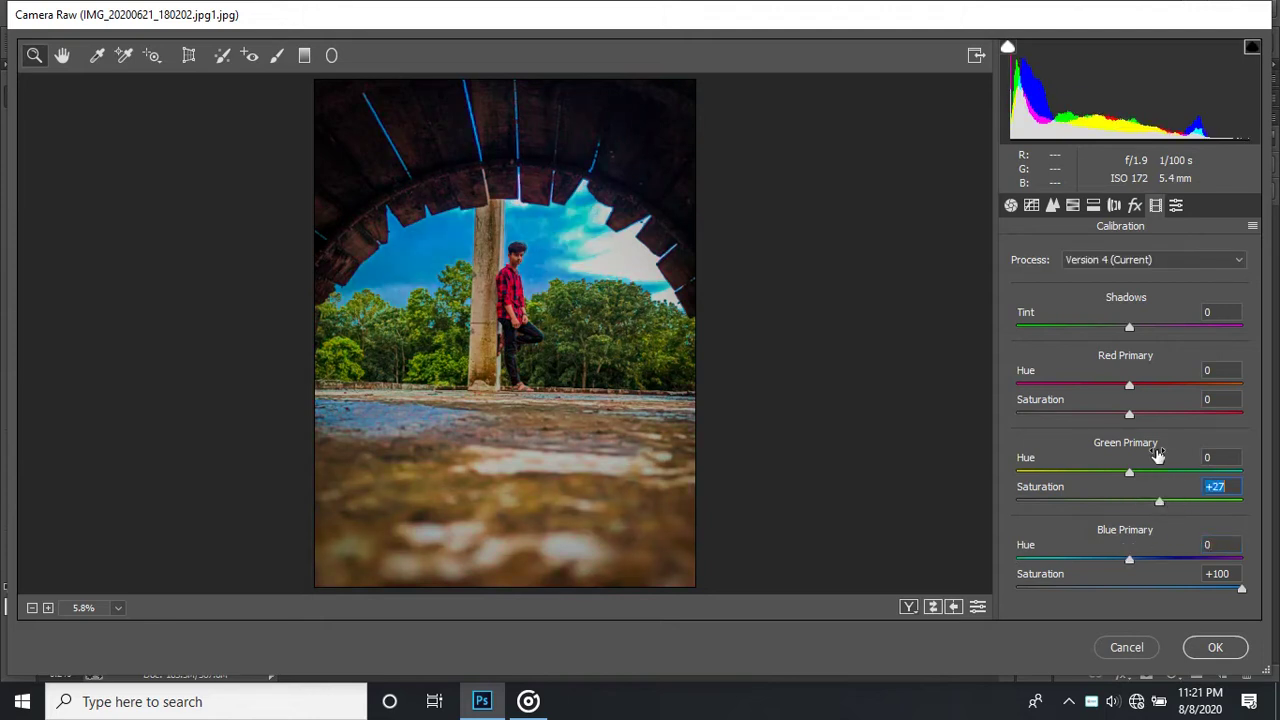
pyautogui.click(1111, 414)
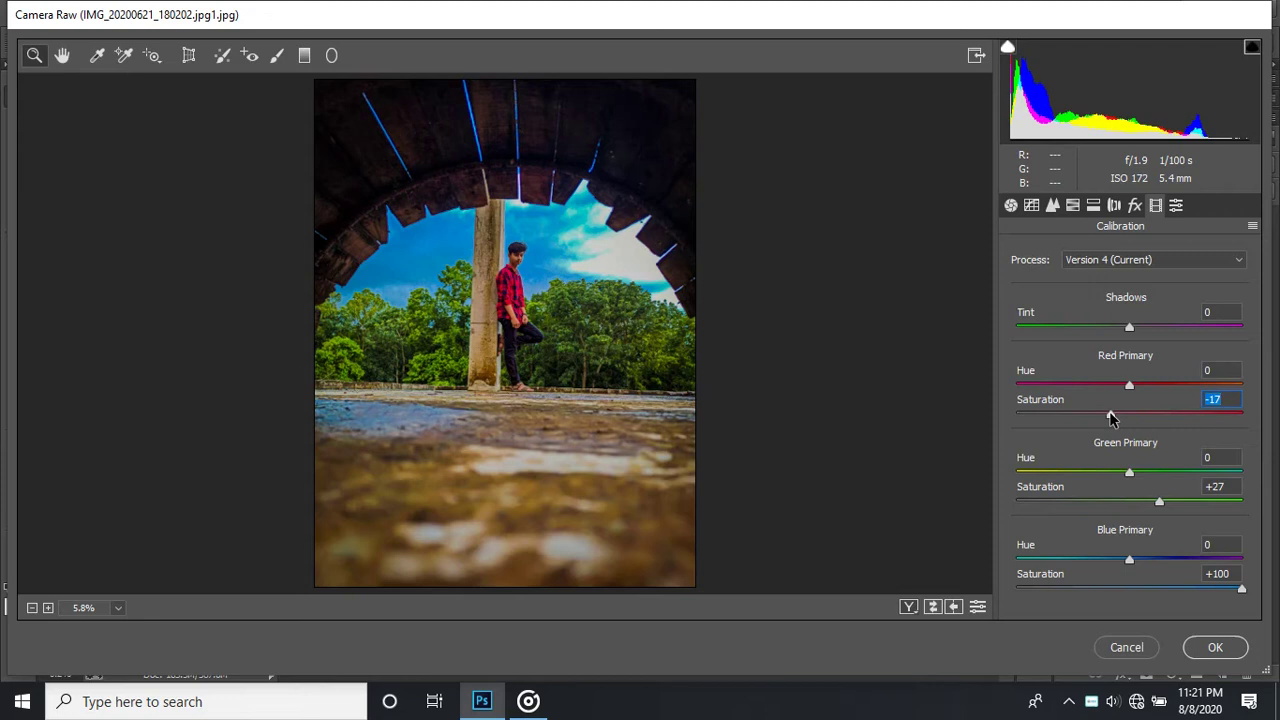
# - Raise Detail Luminance noise reduction to 23
pyautogui.click(1072, 205)
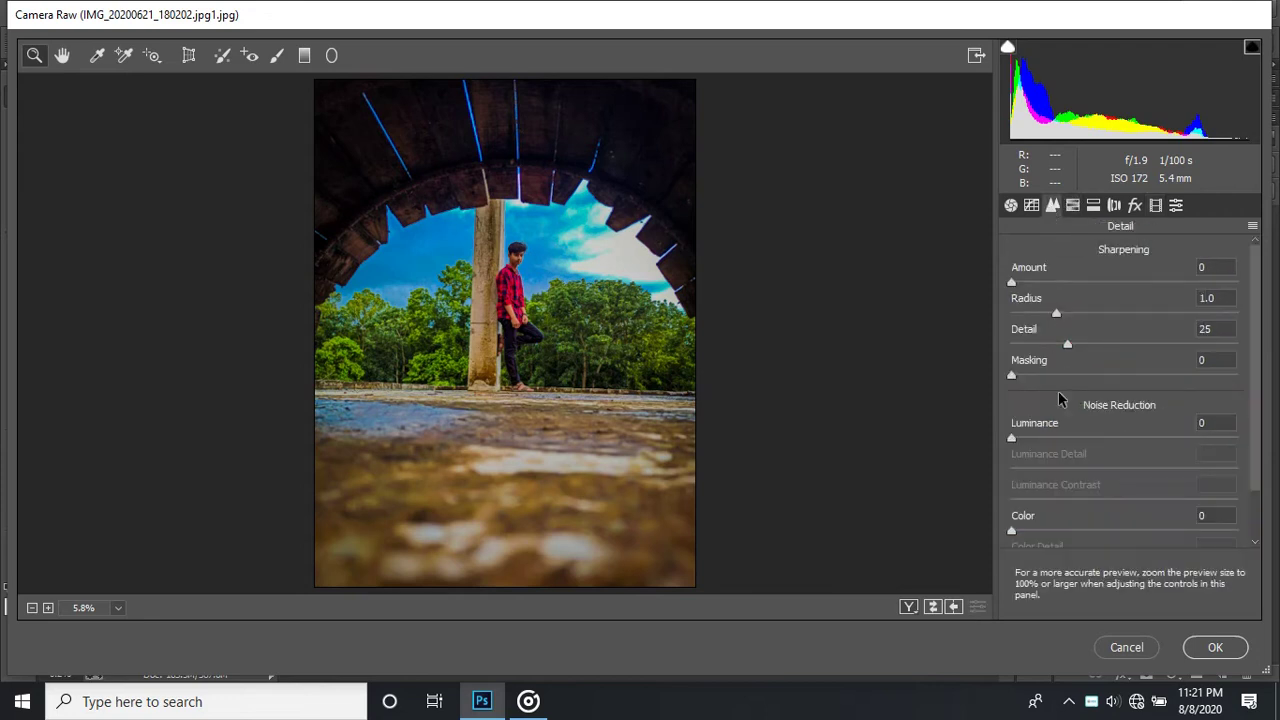
pyautogui.click(1031, 440)
pyautogui.moveTo(1031, 438); pyautogui.dragTo(1039, 438)
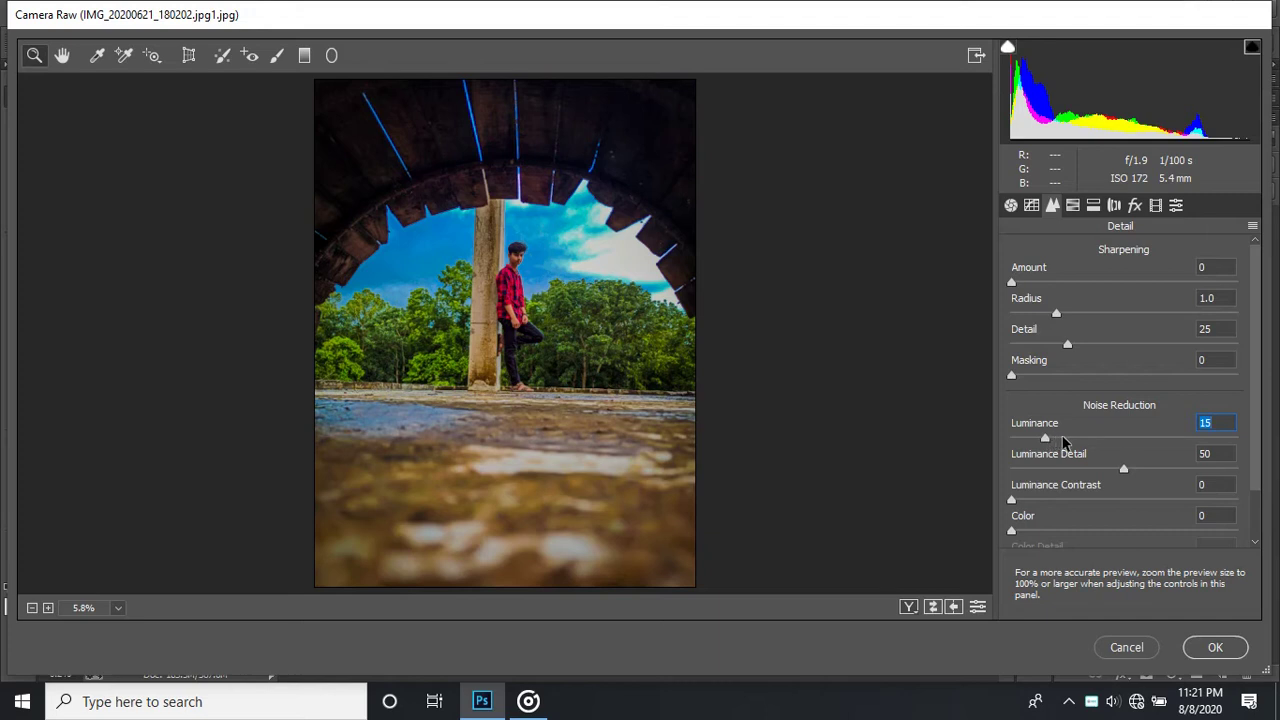
pyautogui.click(1064, 441)
pyautogui.click(1073, 206)
# - Set HSL Luminance Oranges to +64 and Reds to +13
pyautogui.click(1143, 252)
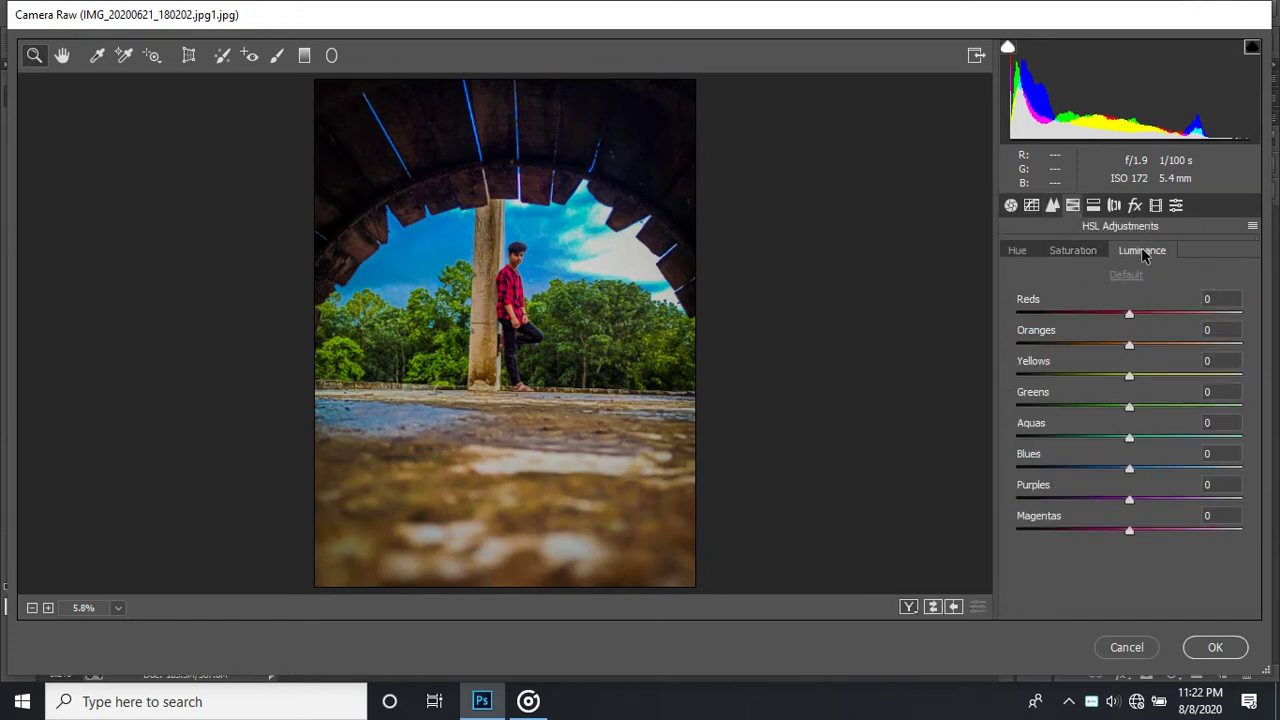
pyautogui.click(1177, 344)
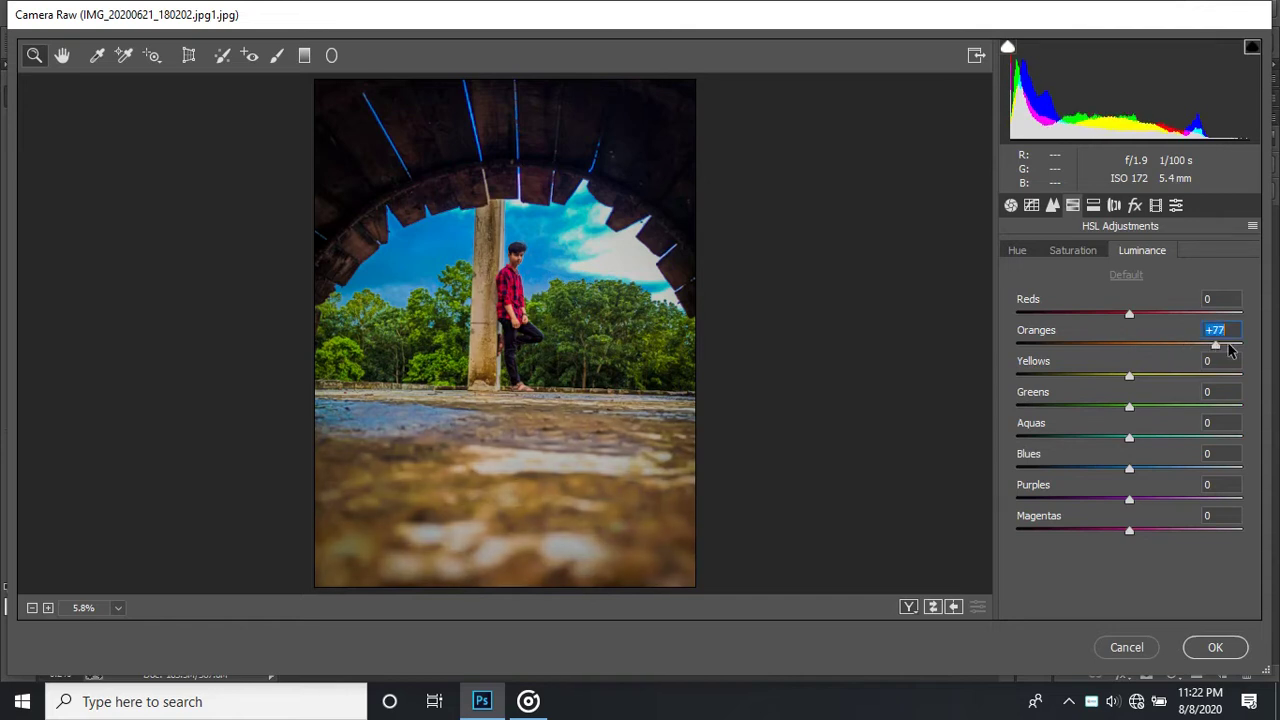
pyautogui.click(1201, 345)
pyautogui.moveTo(1192, 312); pyautogui.dragTo(1145, 312)
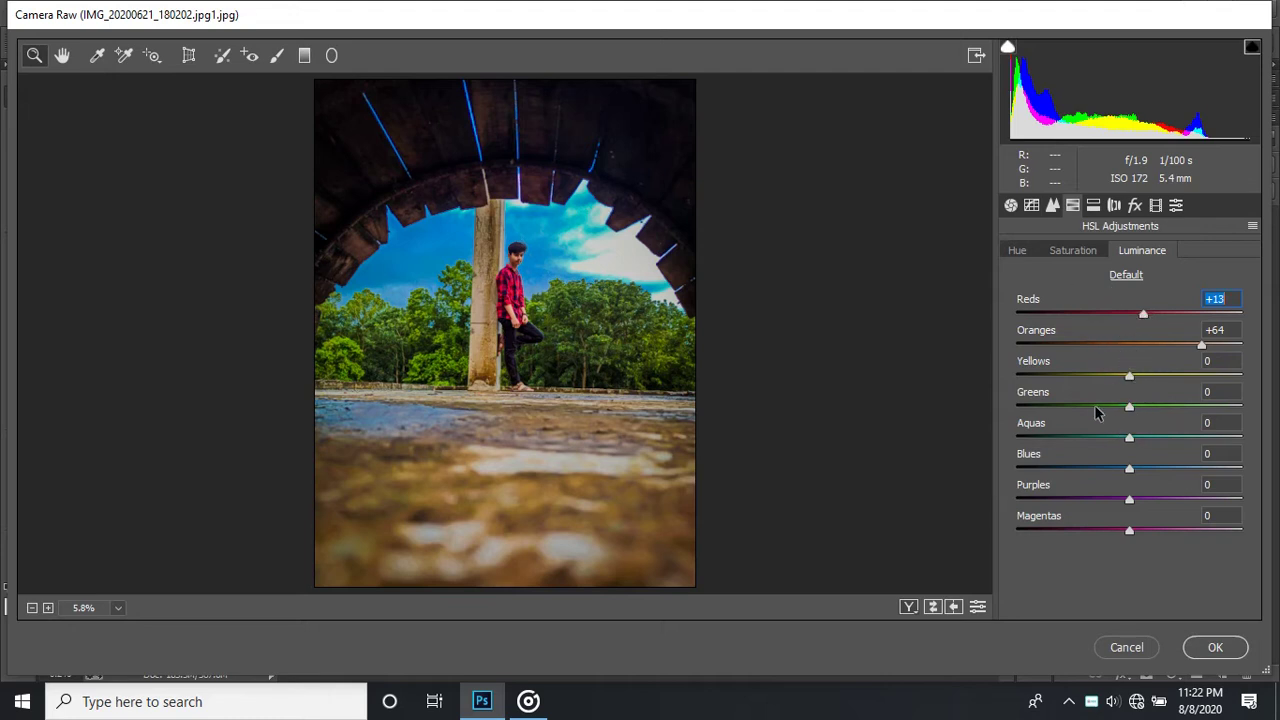
# - Set HSL Saturation Yellows to -100 and Greens to -40
pyautogui.click(1020, 252)
pyautogui.click(1076, 256)
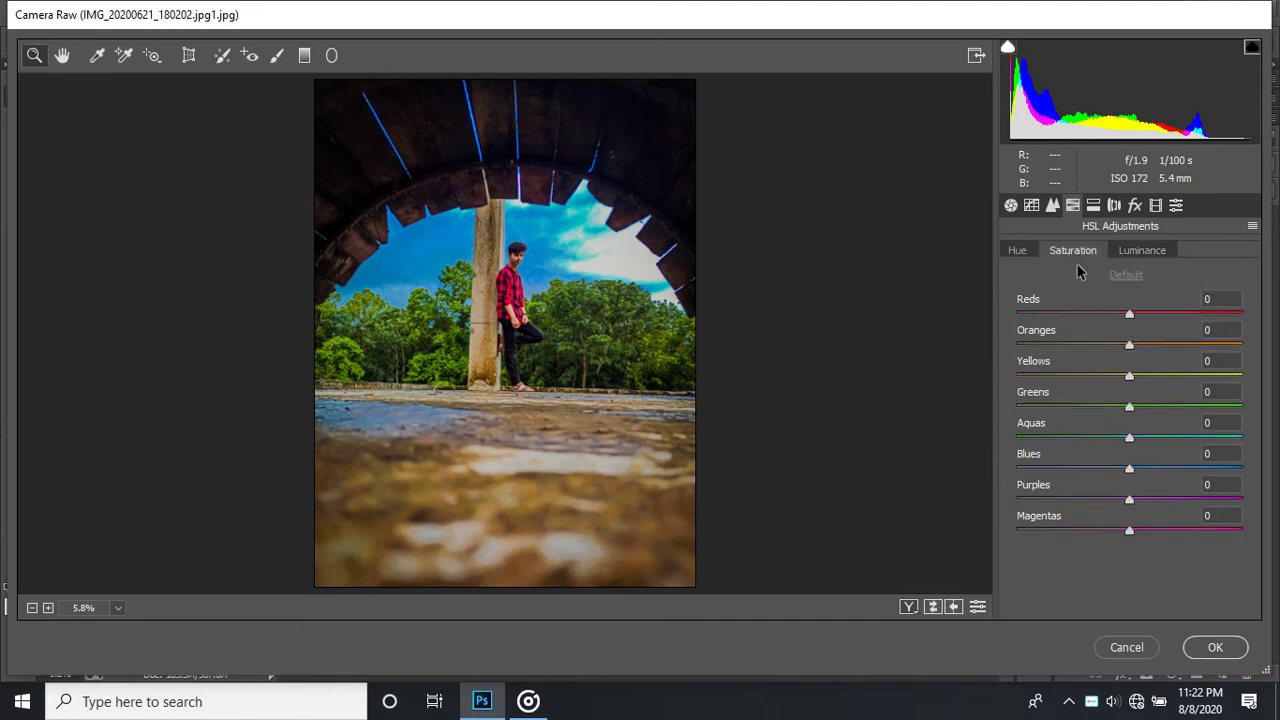
pyautogui.moveTo(1052, 407)
pyautogui.mouseDown()
pyautogui.moveTo(1125, 407)
pyautogui.moveTo(995, 373)
pyautogui.mouseUp()
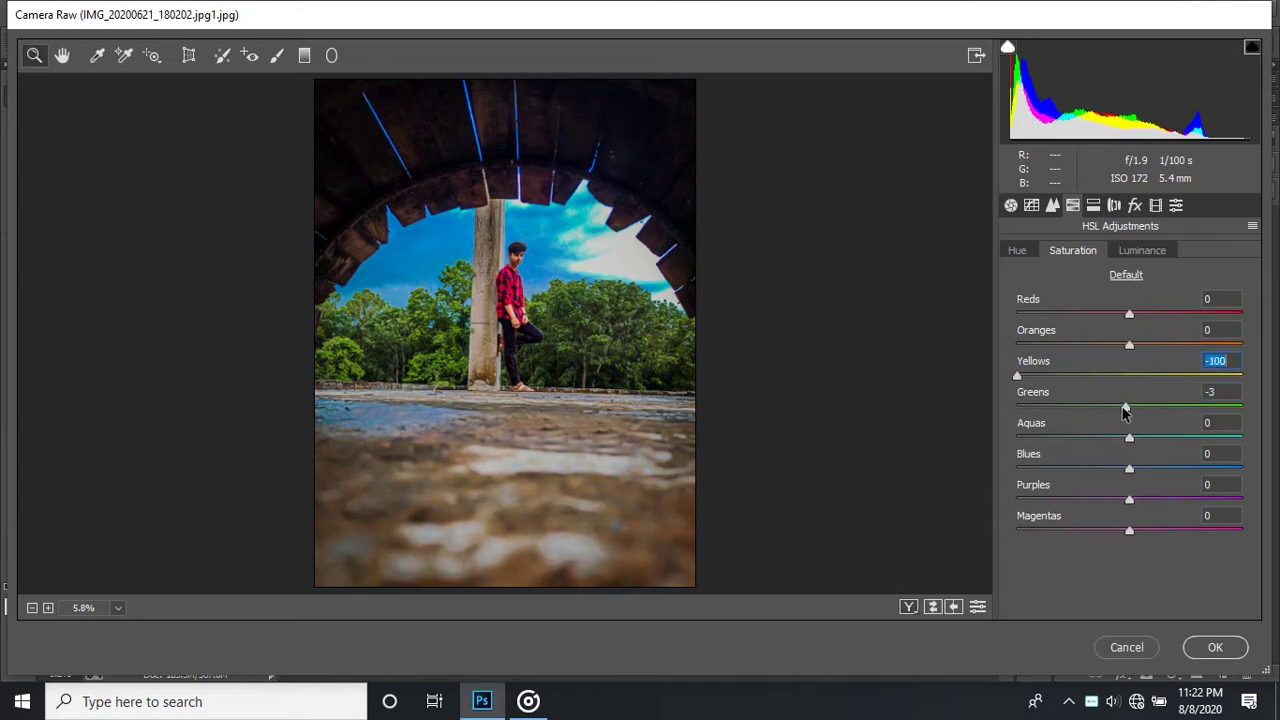
pyautogui.moveTo(1122, 407); pyautogui.dragTo(1146, 407)
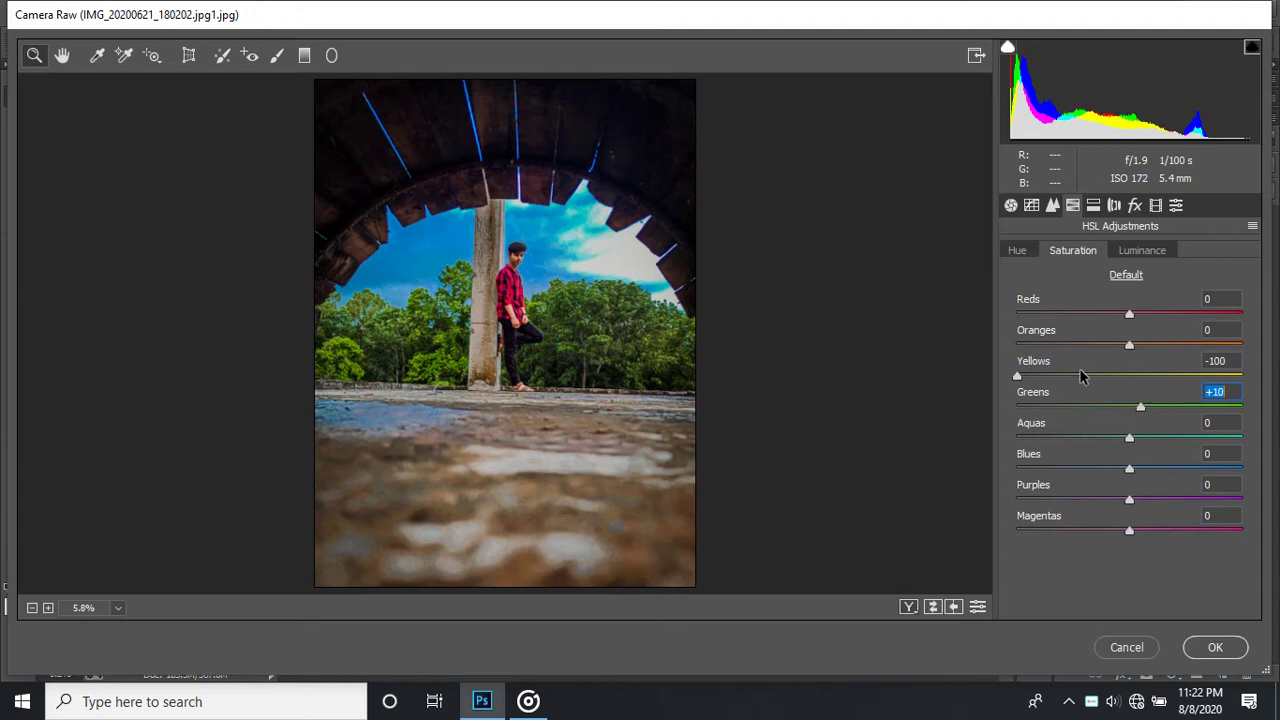
pyautogui.moveTo(1140, 407)
pyautogui.mouseDown()
pyautogui.moveTo(1058, 407)
pyautogui.moveTo(1134, 412)
pyautogui.mouseUp()
pyautogui.click(1034, 253)
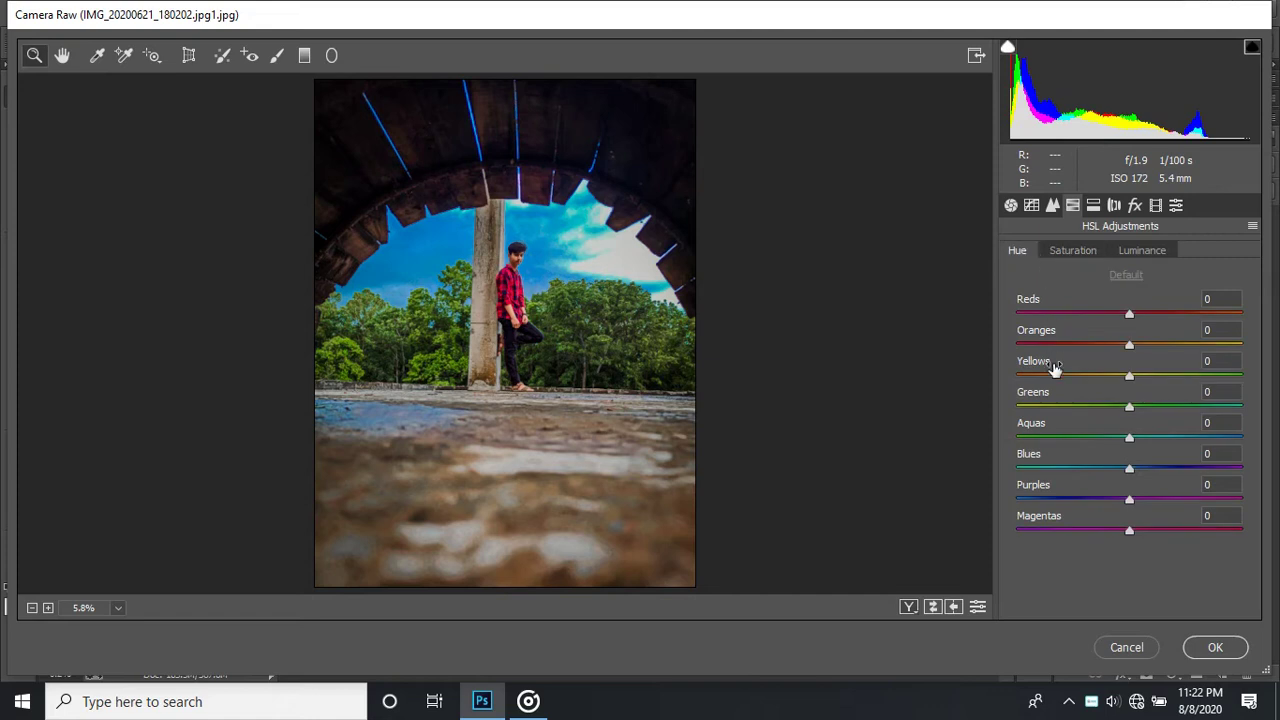
# - Set HSL Hue Yellows and Greens to -100, Aquas +13, Blues +5
pyautogui.moveTo(1024, 378)
pyautogui.mouseDown()
pyautogui.moveTo(1010, 376)
pyautogui.moveTo(1133, 377)
pyautogui.moveTo(998, 408)
pyautogui.mouseUp()
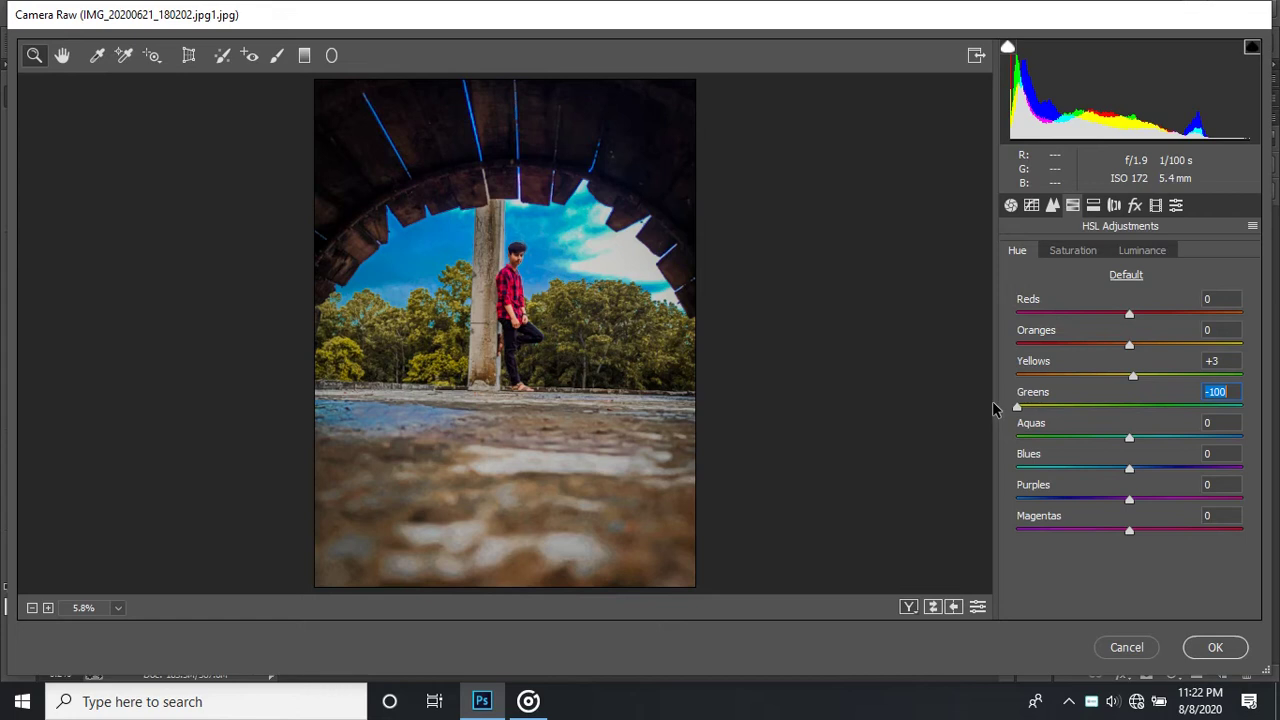
pyautogui.moveTo(995, 408)
pyautogui.mouseDown()
pyautogui.moveTo(1228, 422)
pyautogui.moveTo(971, 408)
pyautogui.mouseUp()
pyautogui.click(1074, 375)
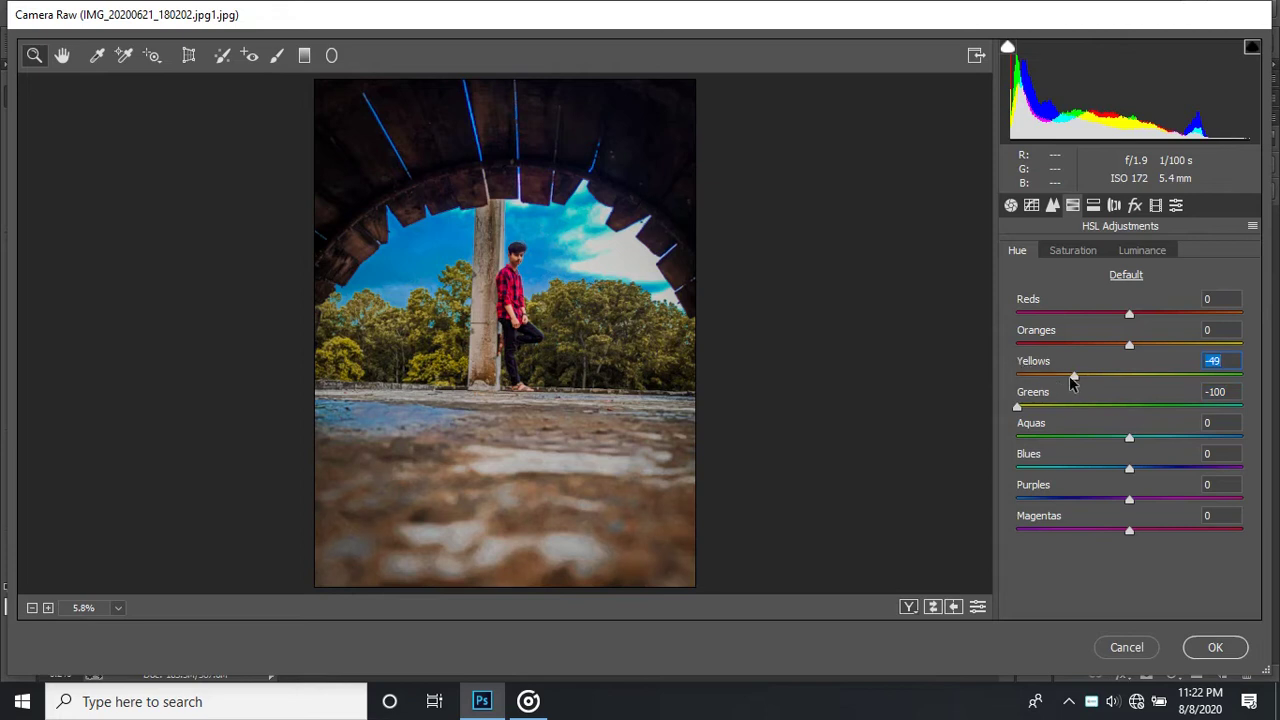
pyautogui.click(1147, 438)
pyautogui.moveTo(1147, 441); pyautogui.dragTo(1136, 433)
pyautogui.moveTo(1075, 374); pyautogui.dragTo(1015, 375)
pyautogui.rightClick(706, 408)
pyautogui.click(701, 411)
pyautogui.click(1135, 468)
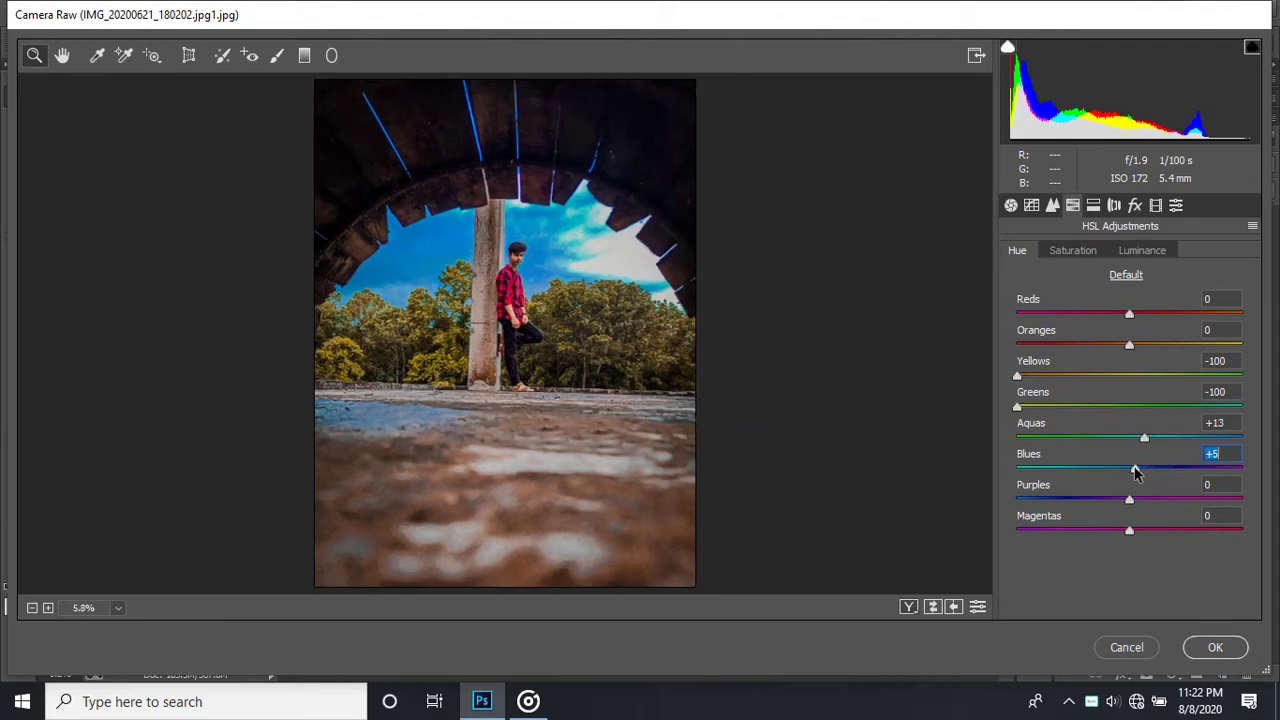
# - Boost HSL Saturation Aquas to +50 and Blues to +14
pyautogui.click(1093, 255)
pyautogui.click(1186, 438)
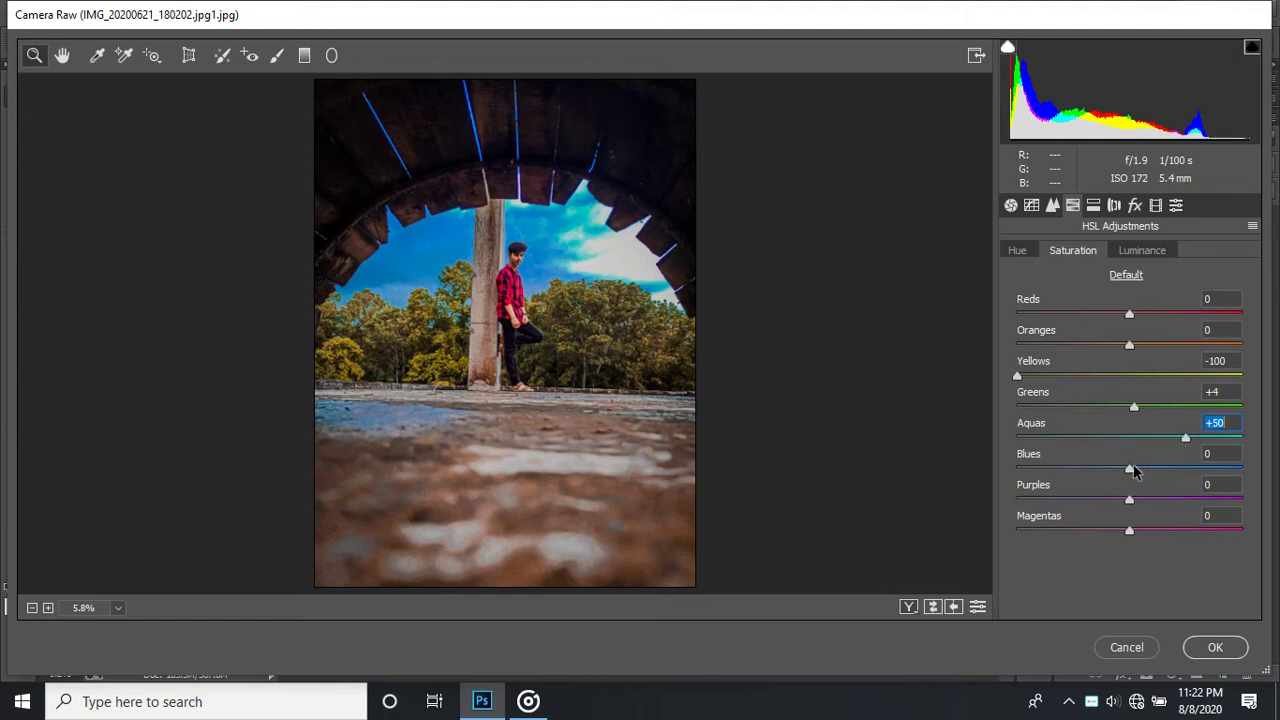
pyautogui.moveTo(1133, 470); pyautogui.dragTo(1168, 474)
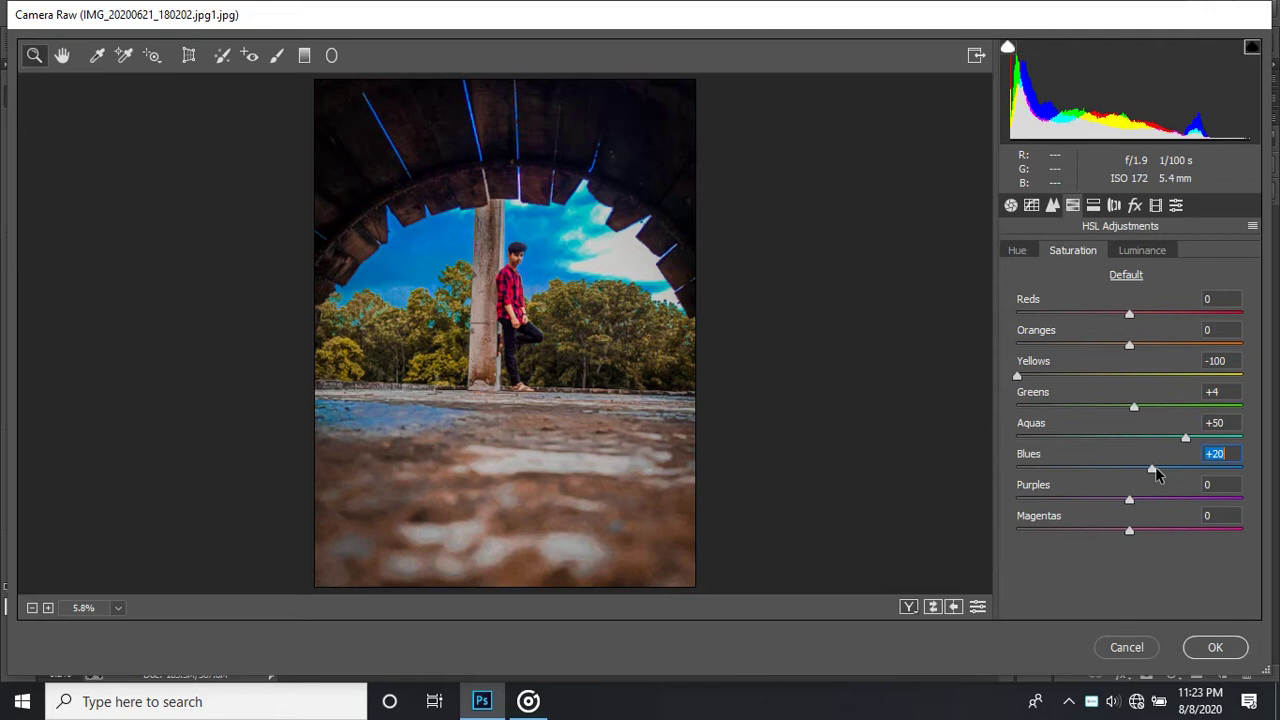
pyautogui.moveTo(1155, 467); pyautogui.dragTo(1149, 468)
pyautogui.click(1134, 207)
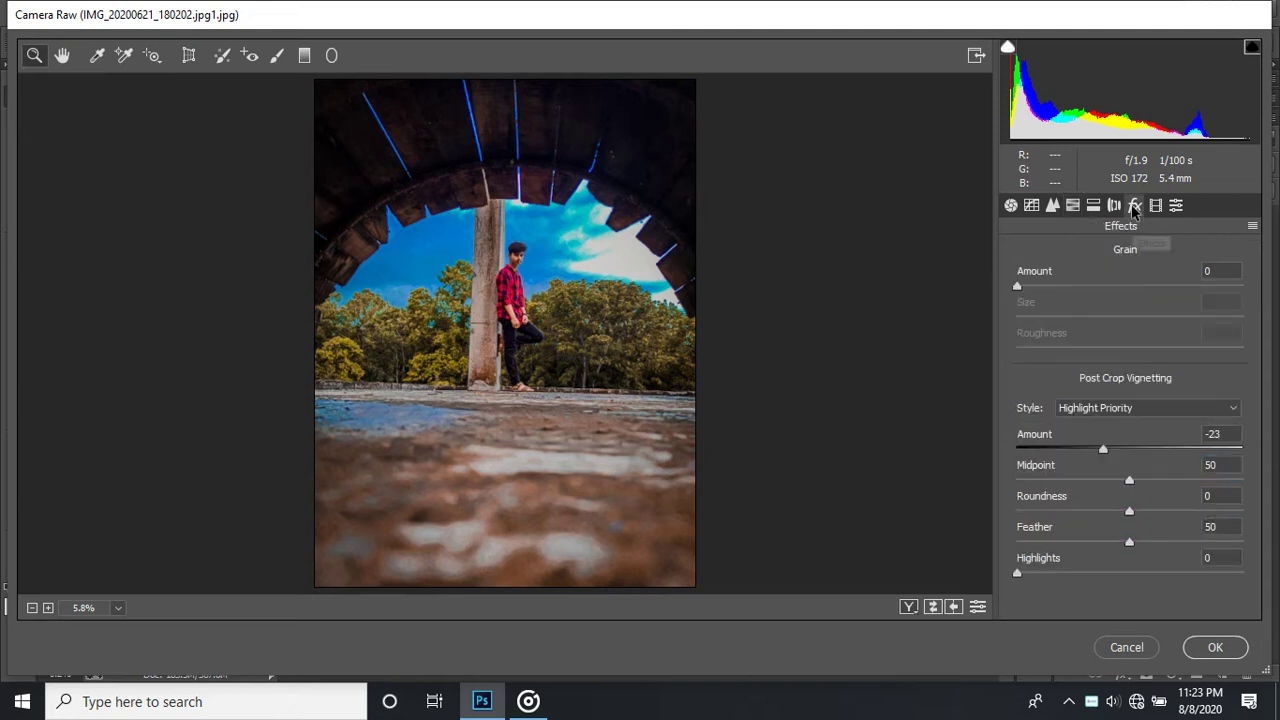
# - Revisit HSL Saturation to tone down the greens in the foliage
pyautogui.click(1155, 206)
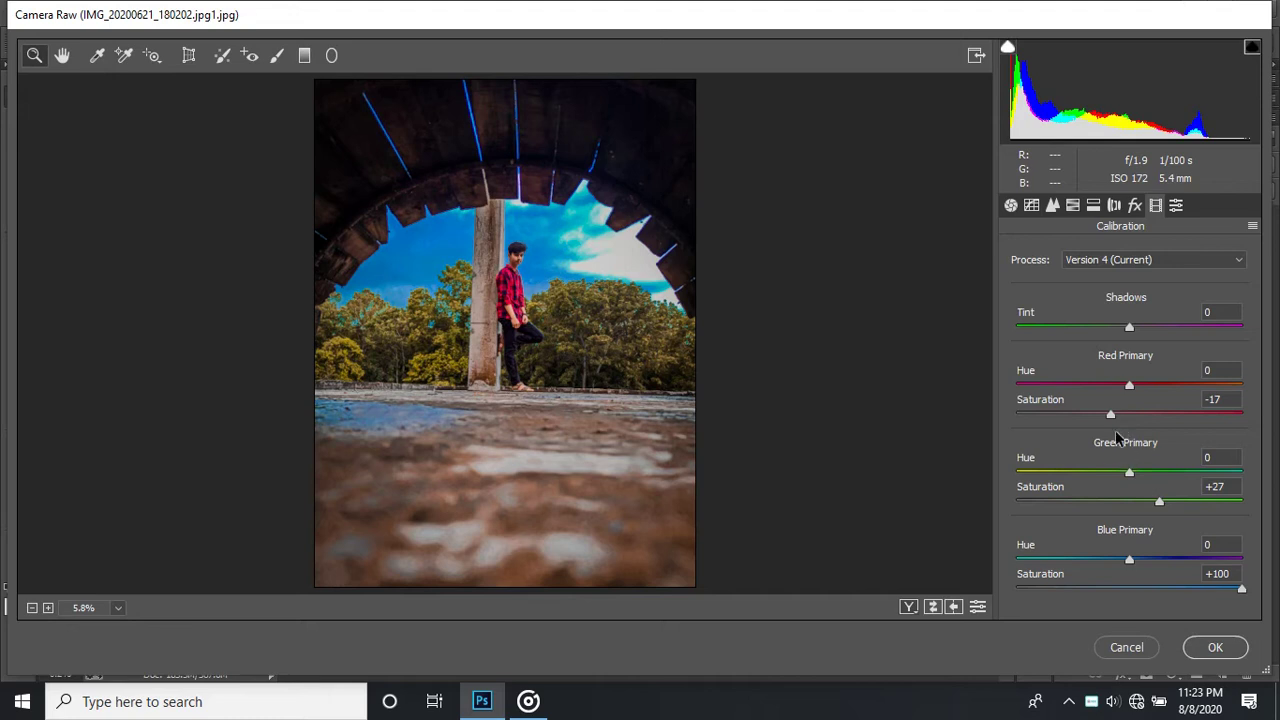
pyautogui.click(1072, 205)
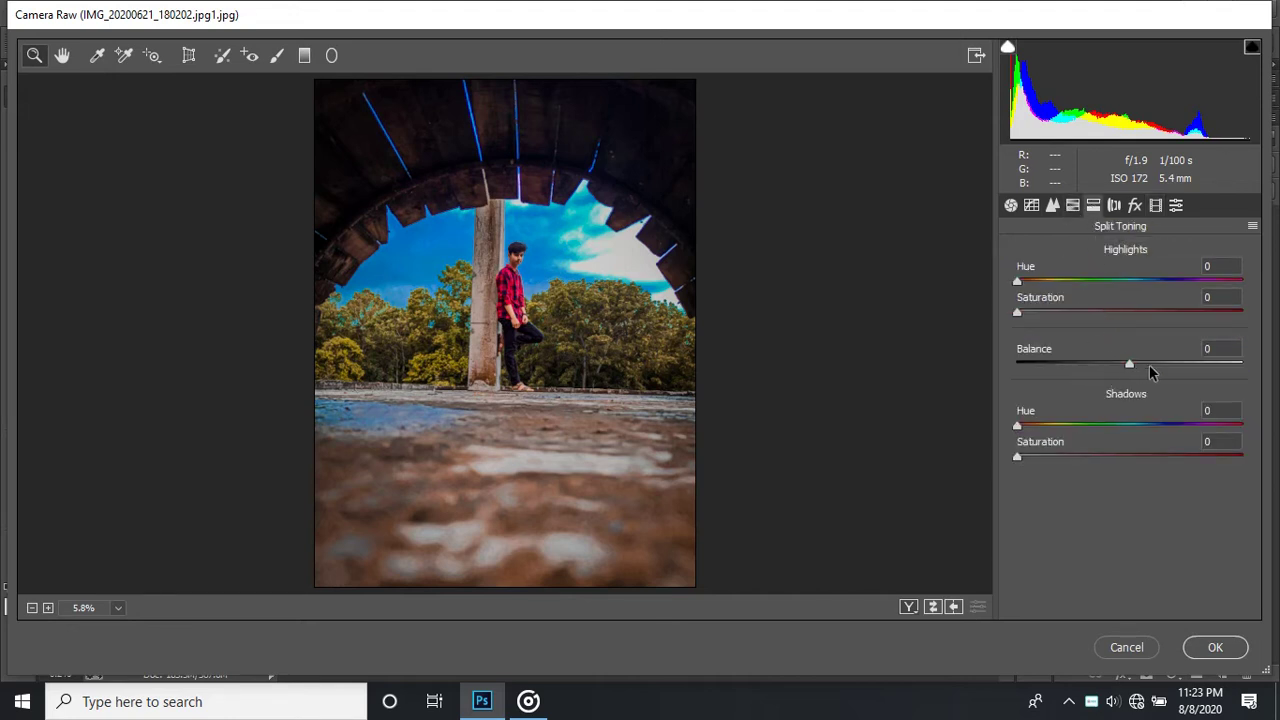
pyautogui.click(1072, 205)
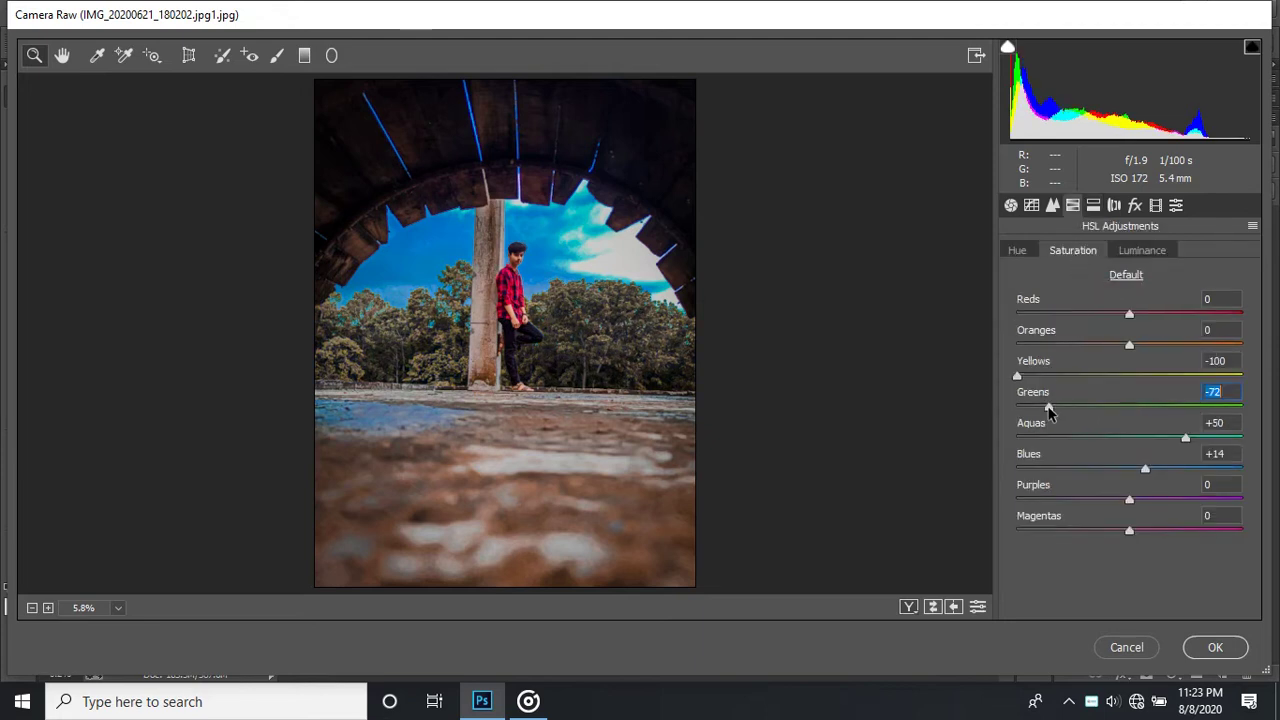
pyautogui.moveTo(1055, 408)
pyautogui.mouseDown()
pyautogui.moveTo(1003, 406)
pyautogui.moveTo(1113, 421)
pyautogui.mouseUp()
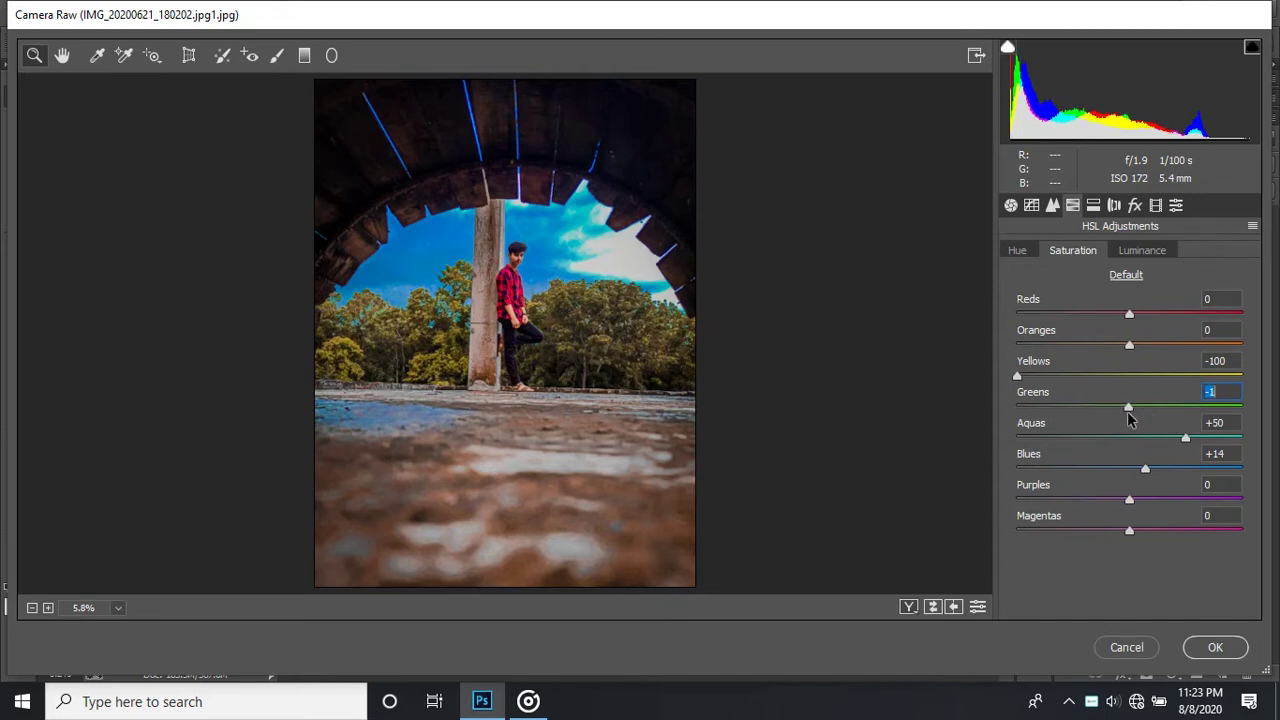
pyautogui.click(1122, 204)
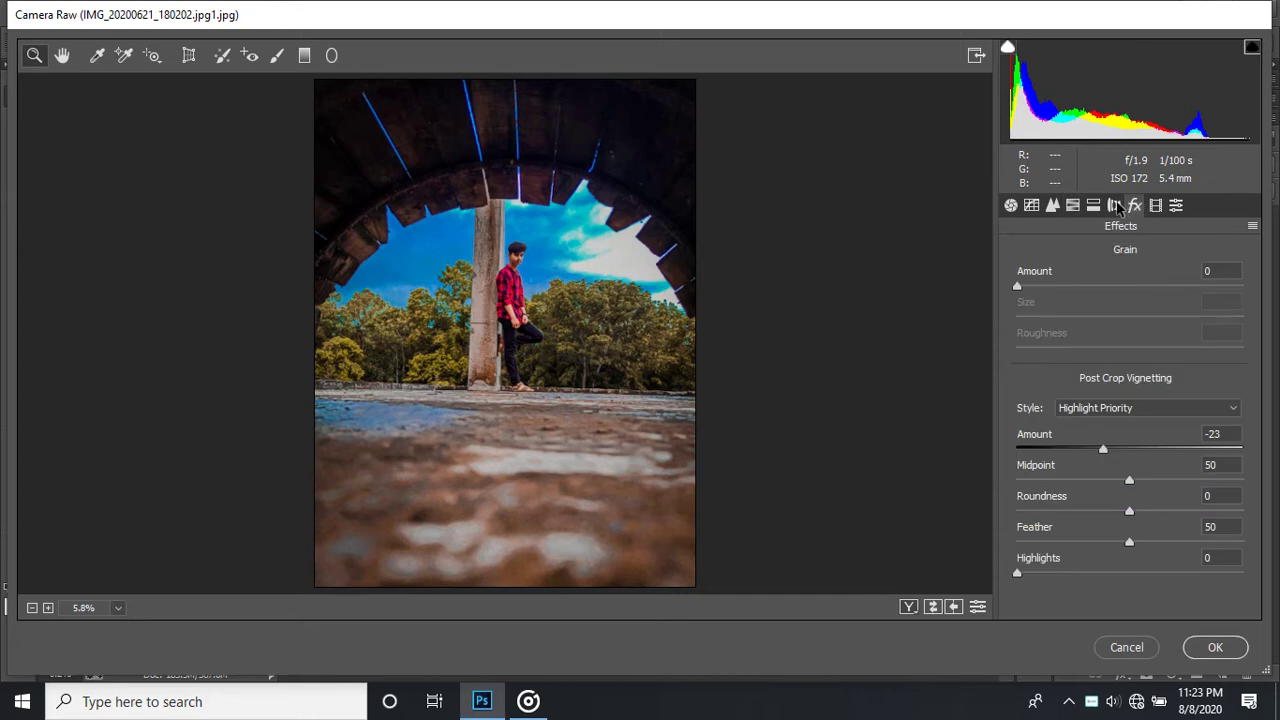
# - Tint split-toning shadows blue at hue 224, saturation 11, with balance -100
pyautogui.moveTo(1184, 421); pyautogui.dragTo(1177, 428)
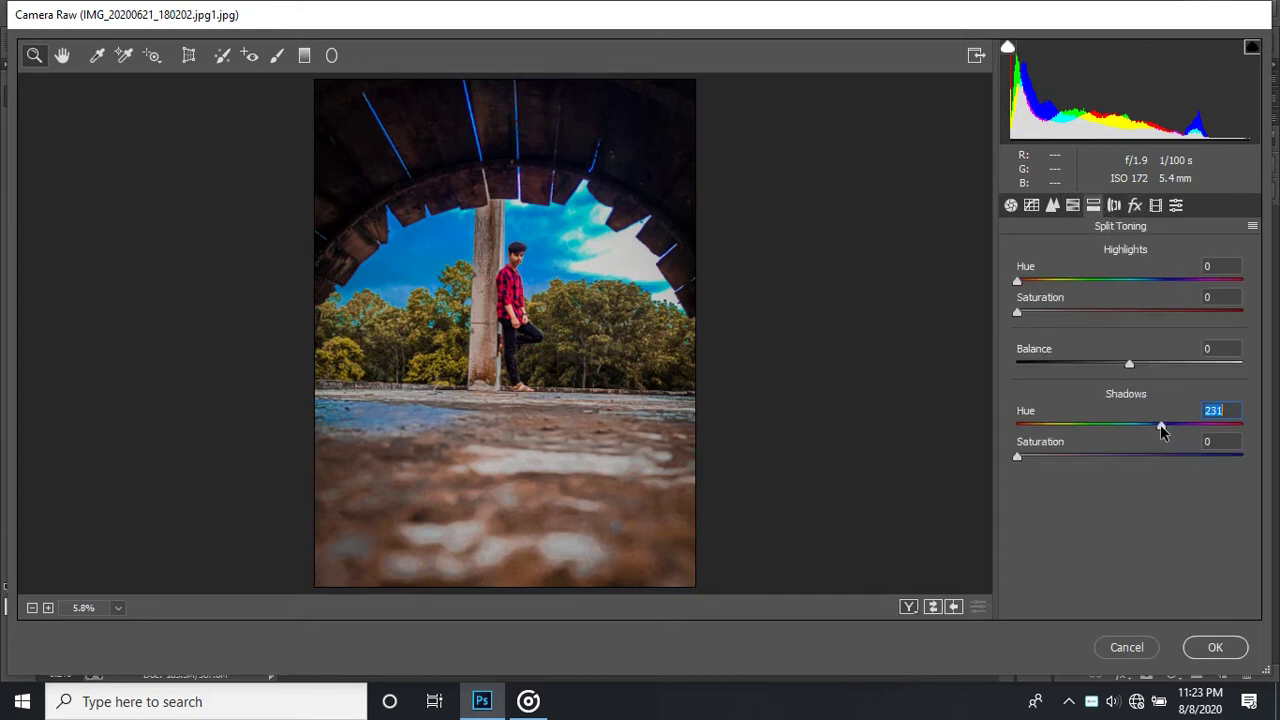
pyautogui.click(1038, 457)
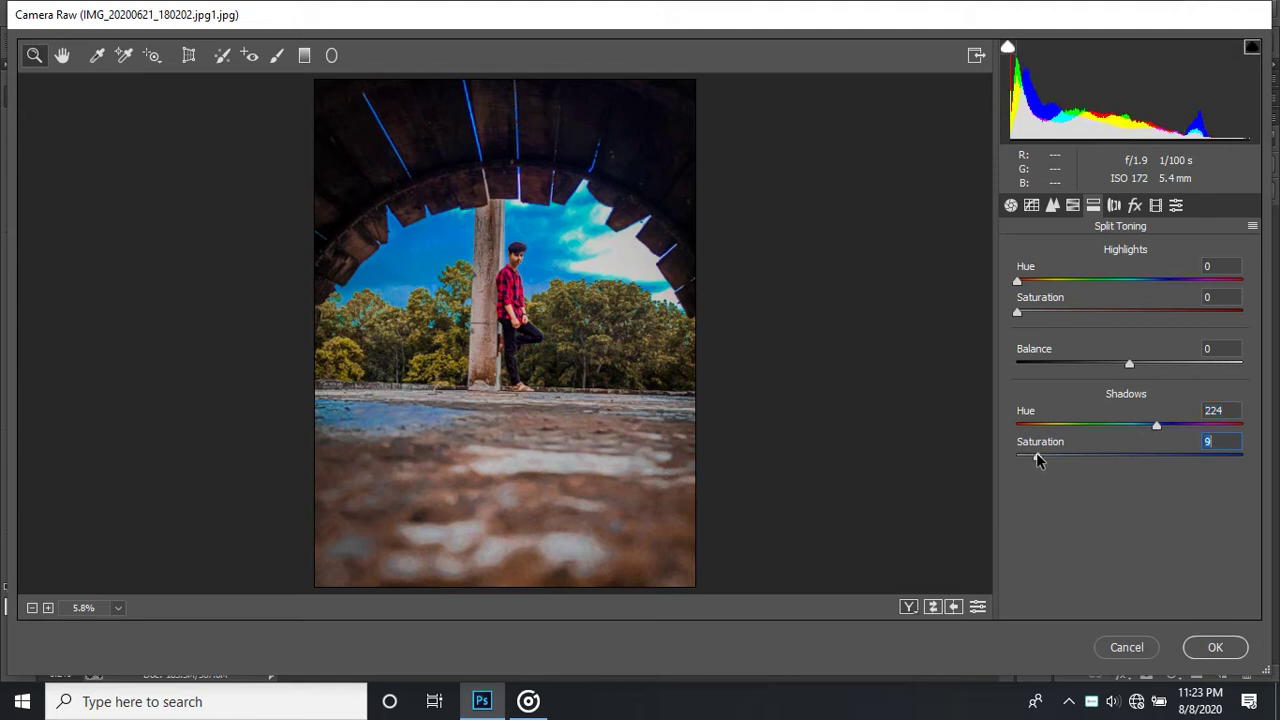
pyautogui.moveTo(1037, 459); pyautogui.dragTo(1050, 463)
pyautogui.moveTo(1129, 364)
pyautogui.mouseDown()
pyautogui.moveTo(1006, 362)
pyautogui.moveTo(1238, 365)
pyautogui.moveTo(992, 362)
pyautogui.moveTo(1047, 362)
pyautogui.mouseUp()
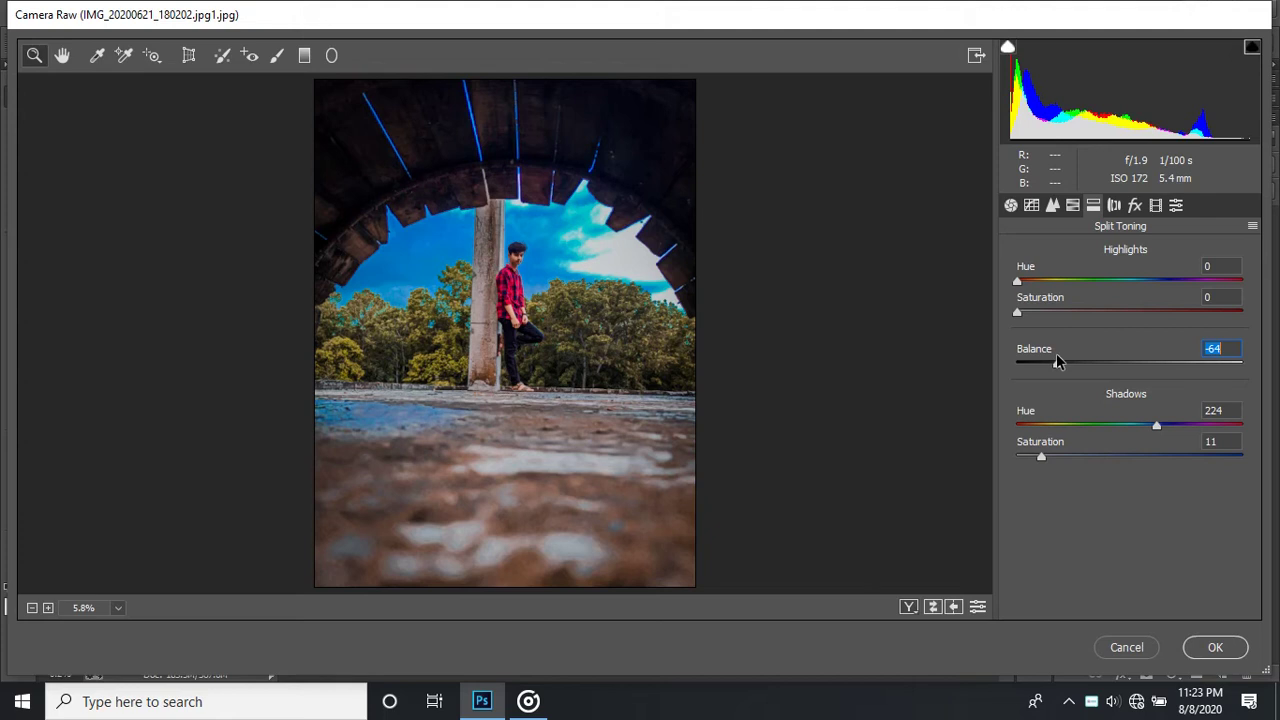
# - Try a warm highlights hue, readjust the balance, then return highlights hue to 0
pyautogui.click(1039, 281)
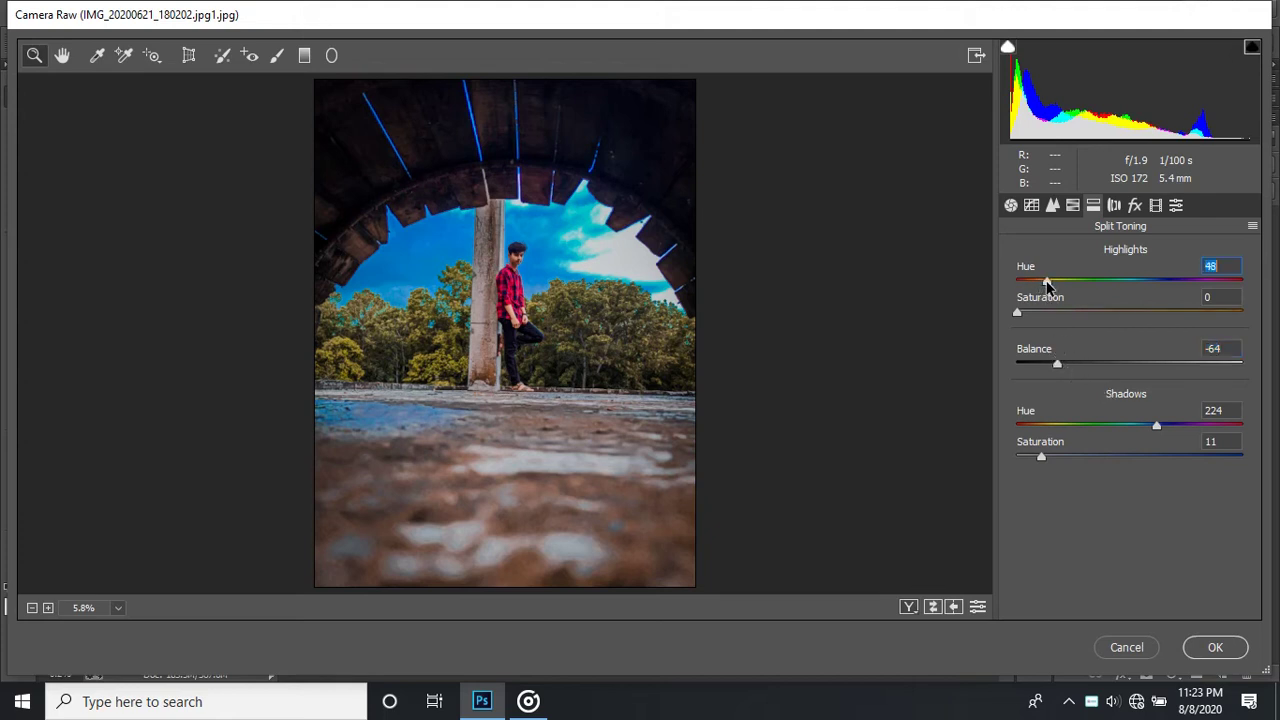
pyautogui.moveTo(1048, 289); pyautogui.dragTo(1041, 315)
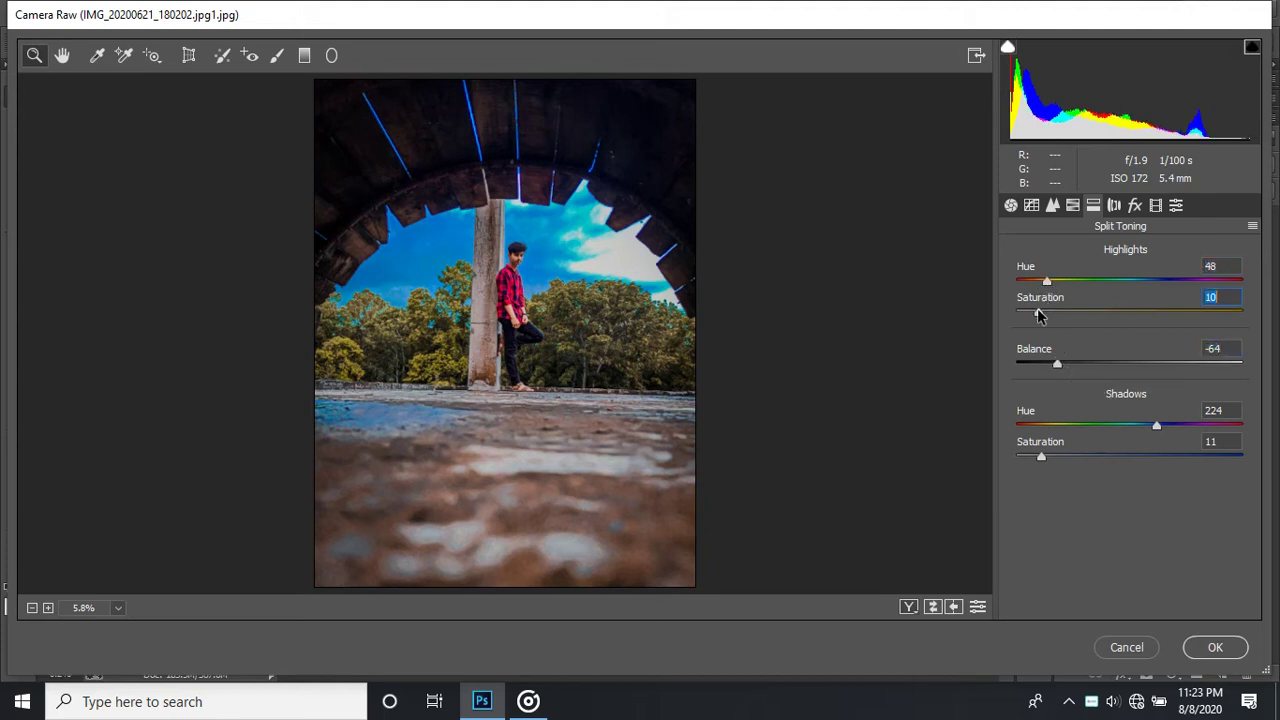
pyautogui.moveTo(1057, 368)
pyautogui.mouseDown()
pyautogui.moveTo(1217, 366)
pyautogui.moveTo(1012, 372)
pyautogui.mouseUp()
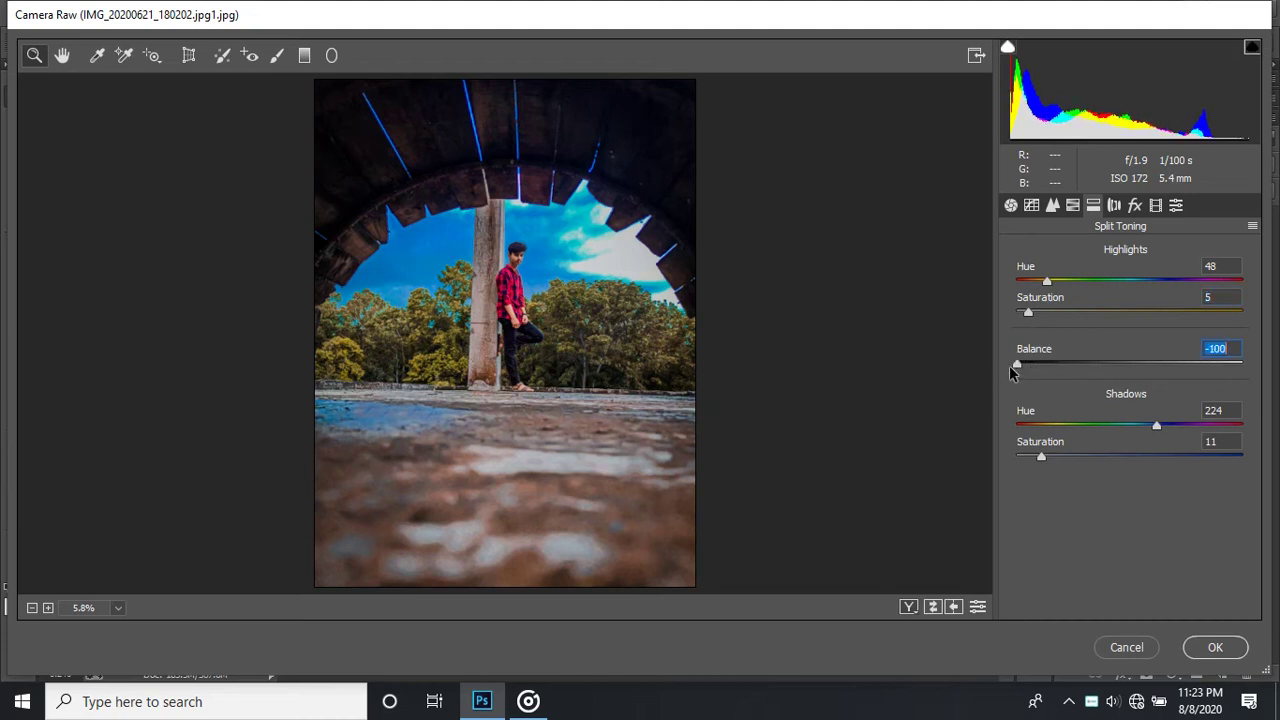
pyautogui.moveTo(1038, 286); pyautogui.dragTo(1002, 321)
# - Deepen the post-crop vignette to Amount -29 with Midpoint 39
pyautogui.rightClick(570, 223)
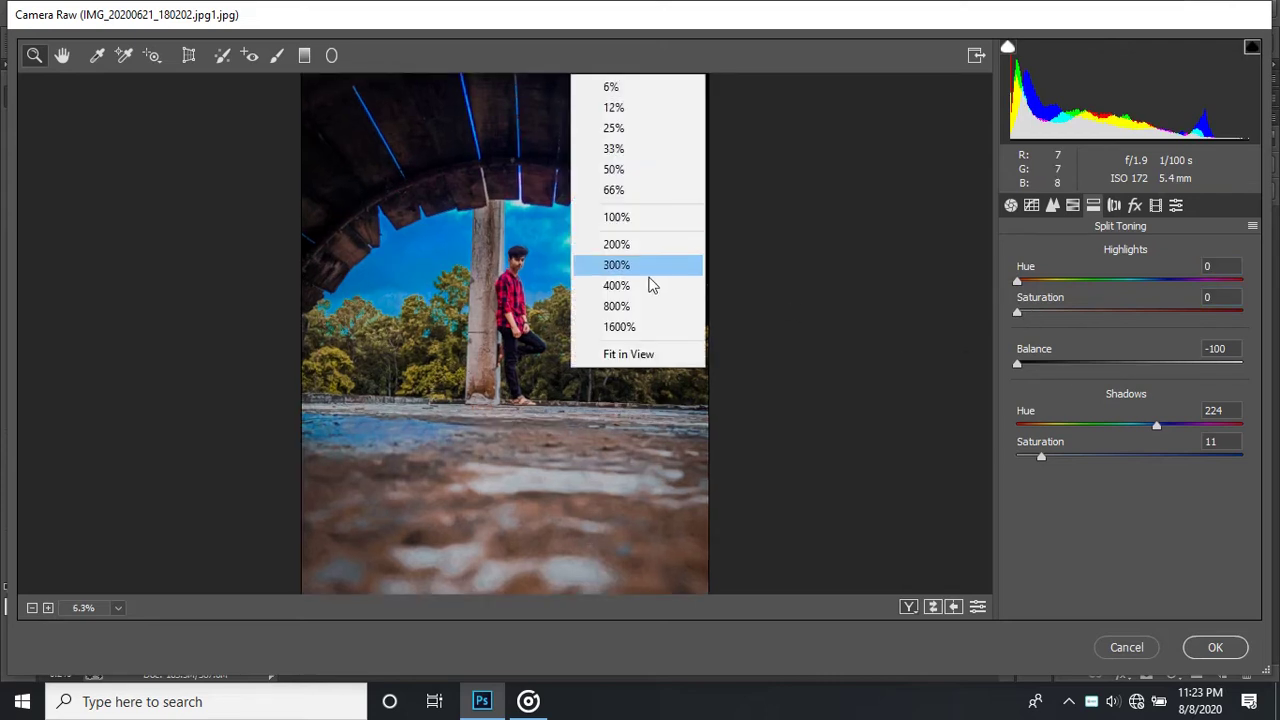
pyautogui.click(630, 354)
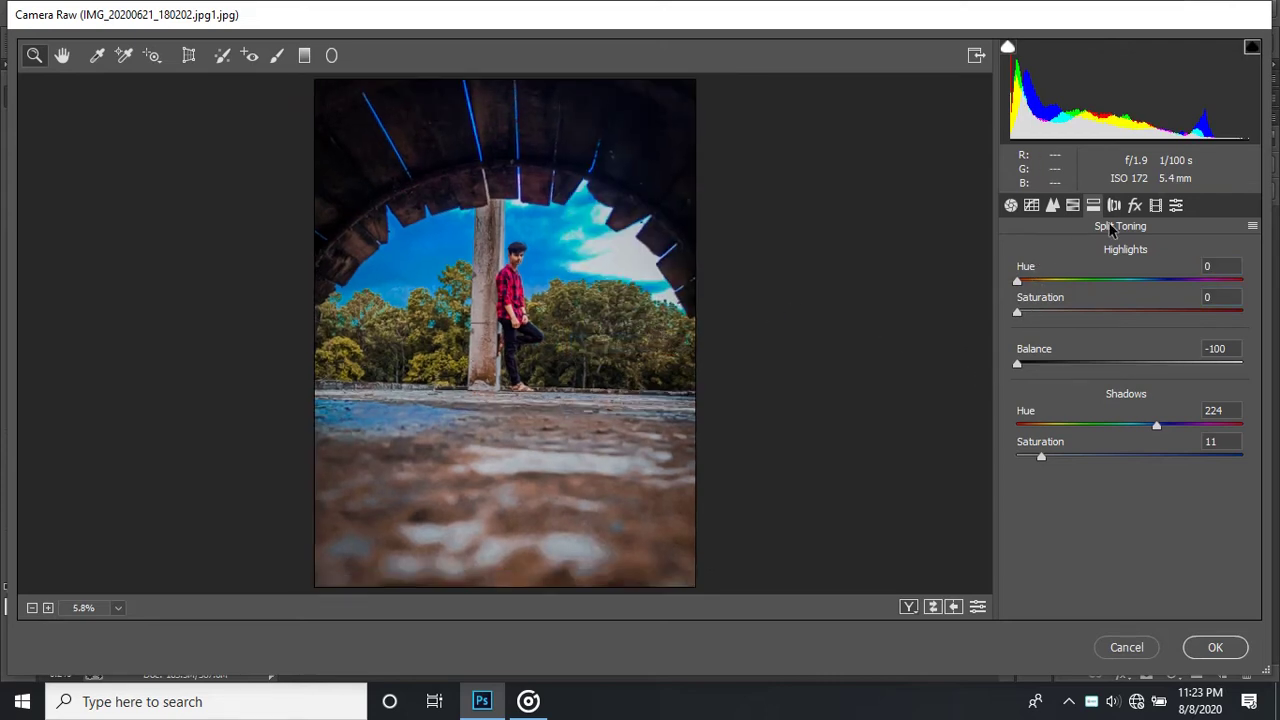
pyautogui.click(1134, 206)
pyautogui.moveTo(1104, 452)
pyautogui.mouseDown()
pyautogui.moveTo(1087, 480)
pyautogui.moveTo(1104, 480)
pyautogui.mouseUp()
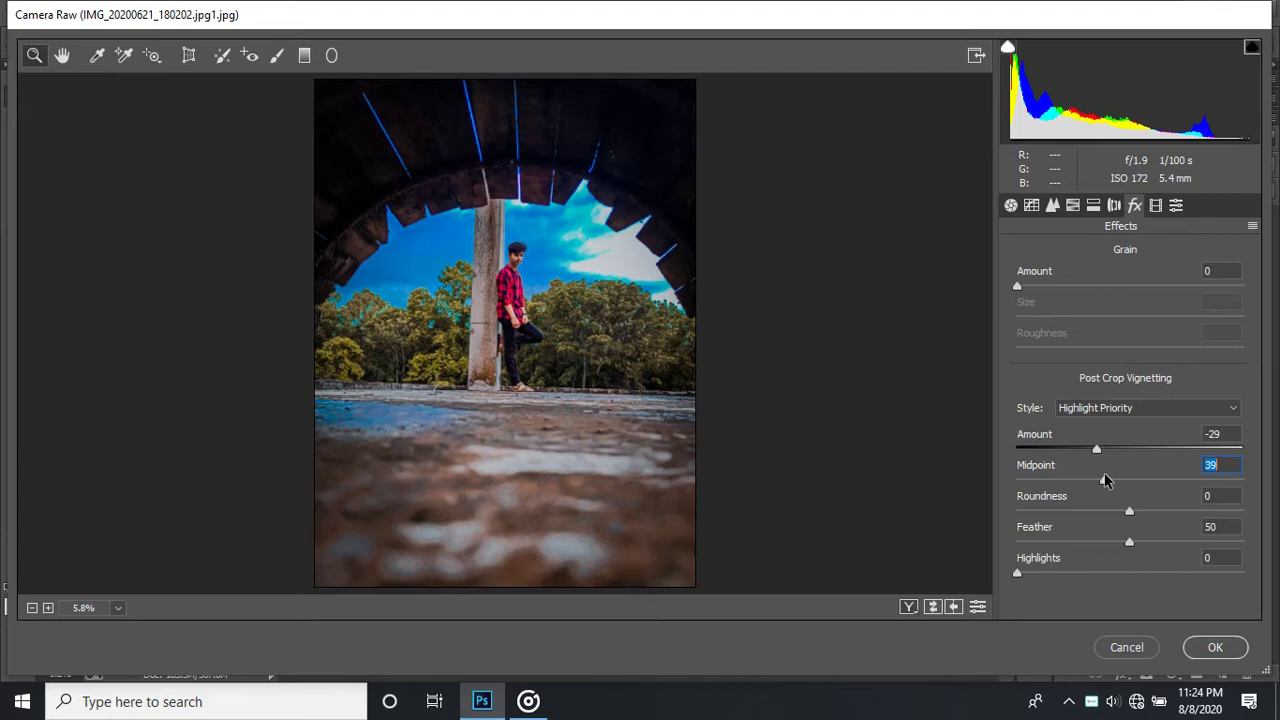
# - Fit the preview and apply the Camera Raw grading to Layer 1
pyautogui.rightClick(463, 319)
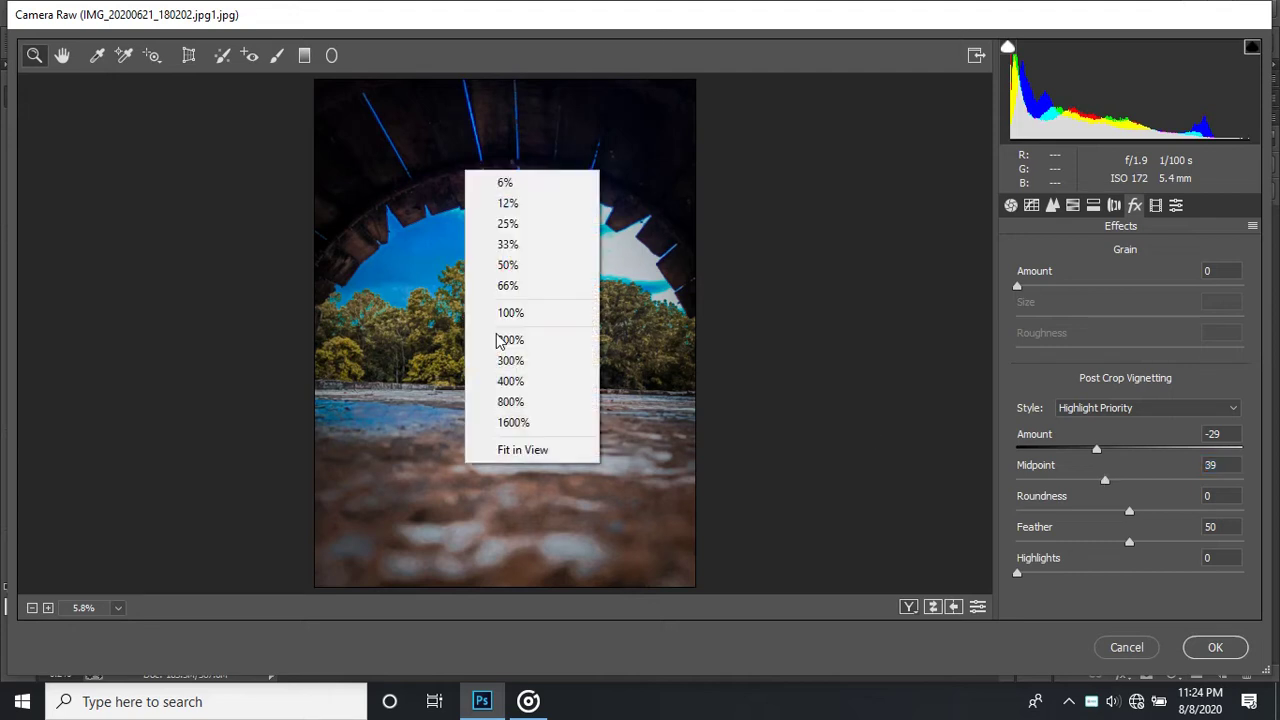
pyautogui.click(569, 451)
pyautogui.click(1155, 205)
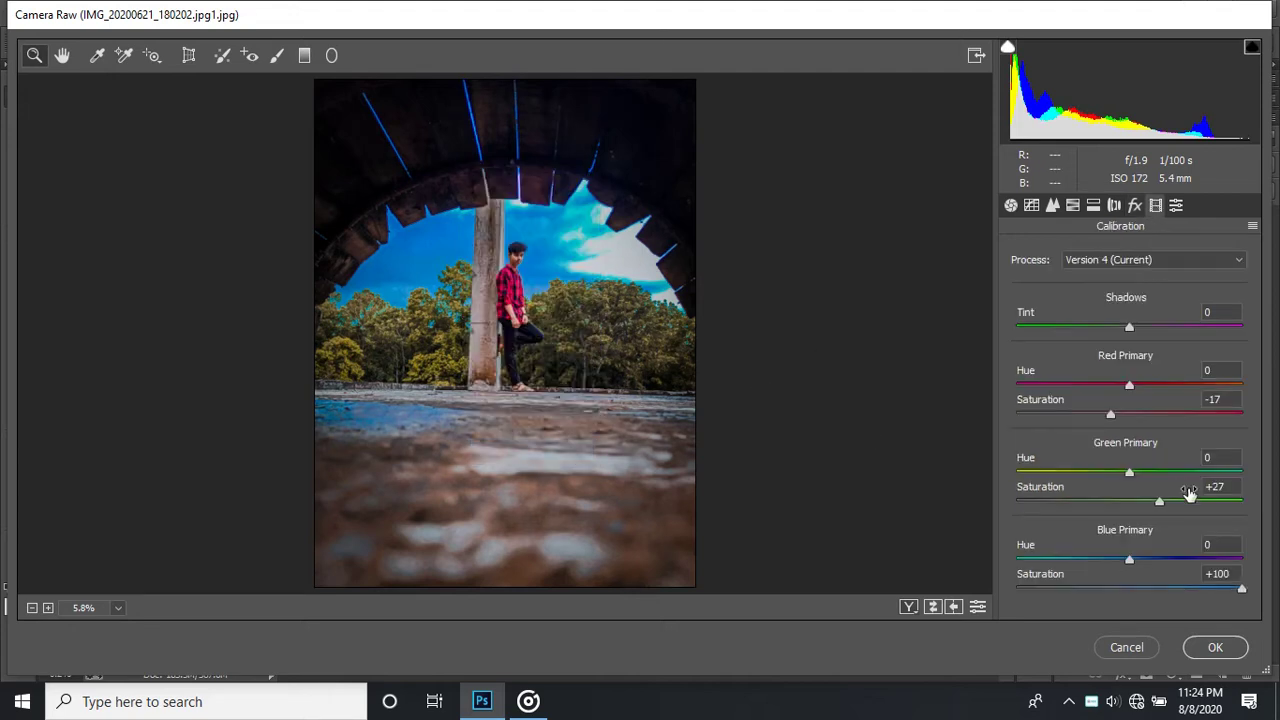
pyautogui.click(1215, 647)
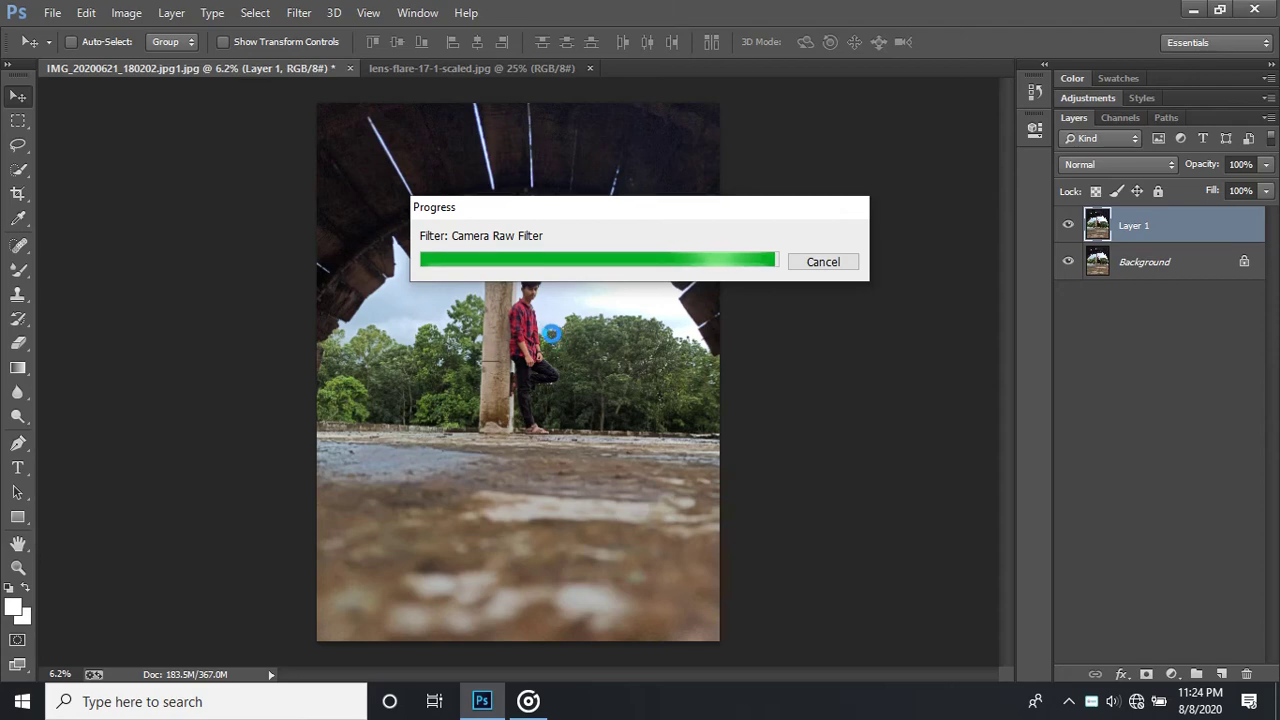
pyautogui.scroll(2, 535, 320)
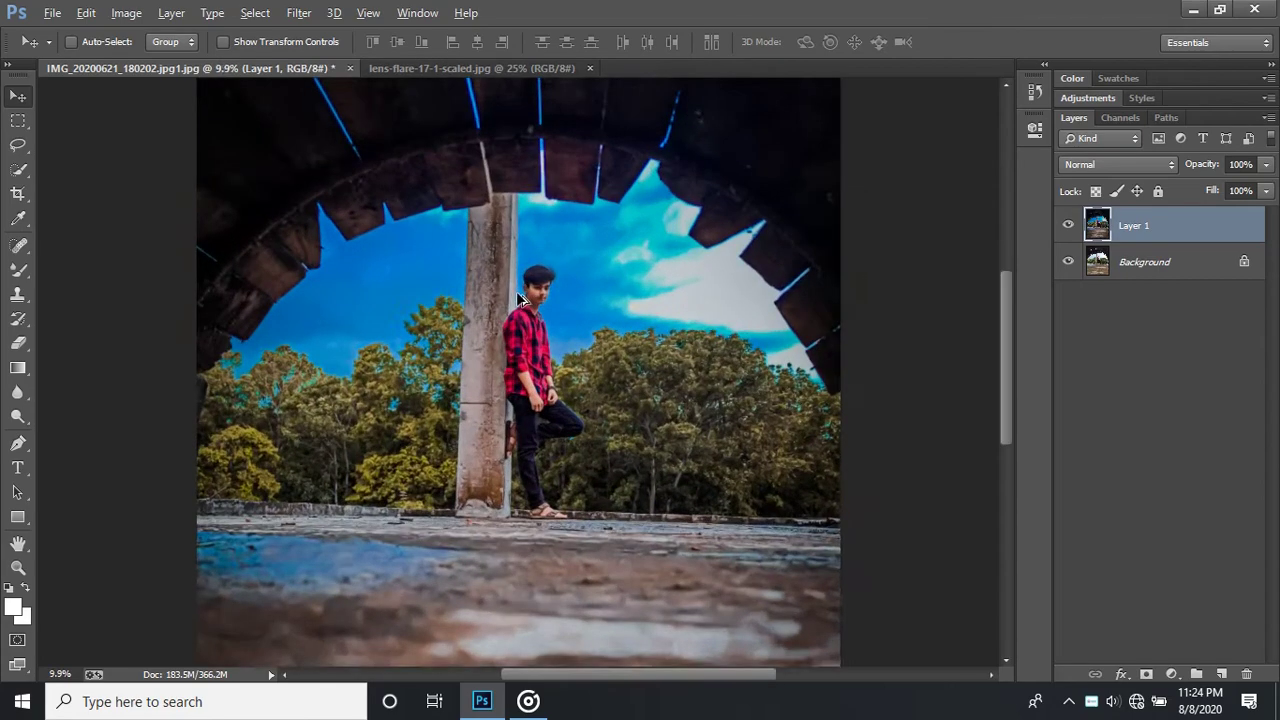
pyautogui.scroll(2, 540, 318)
pyautogui.scroll(2, 600, 300)
pyautogui.scroll(1, 610, 328)
pyautogui.scroll(-3, 612, 324)
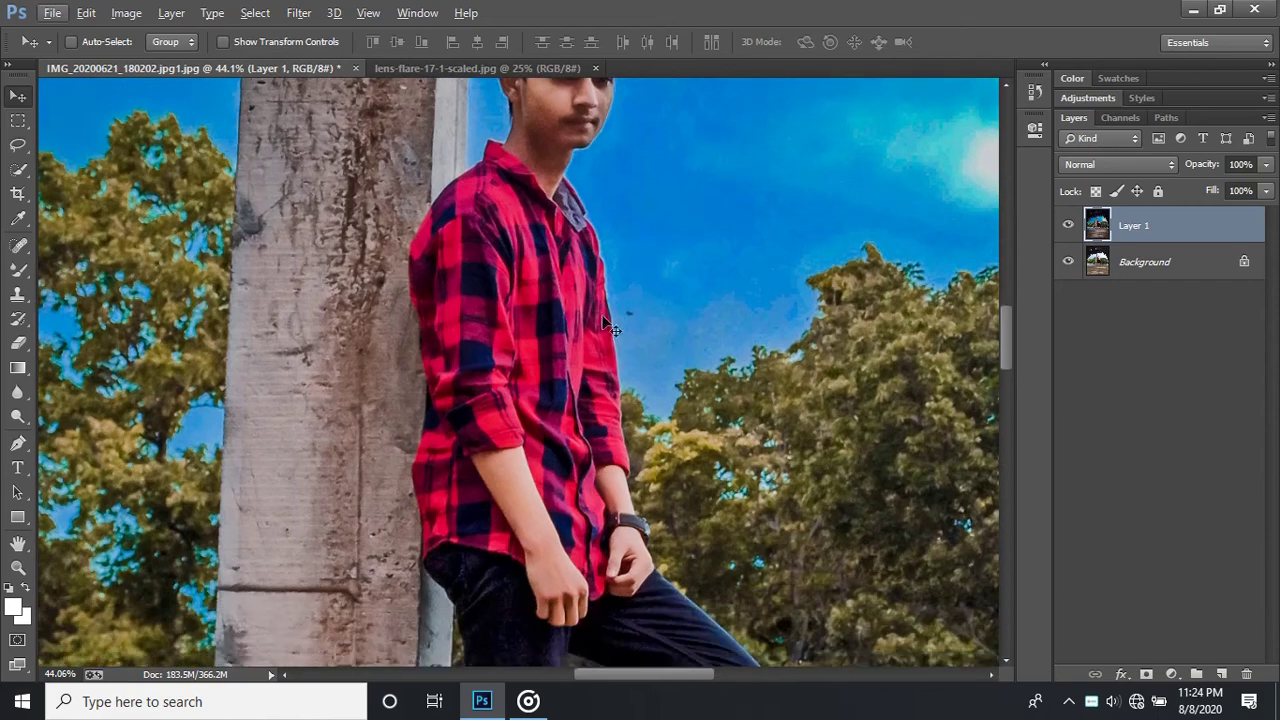
pyautogui.scroll(1, 642, 339)
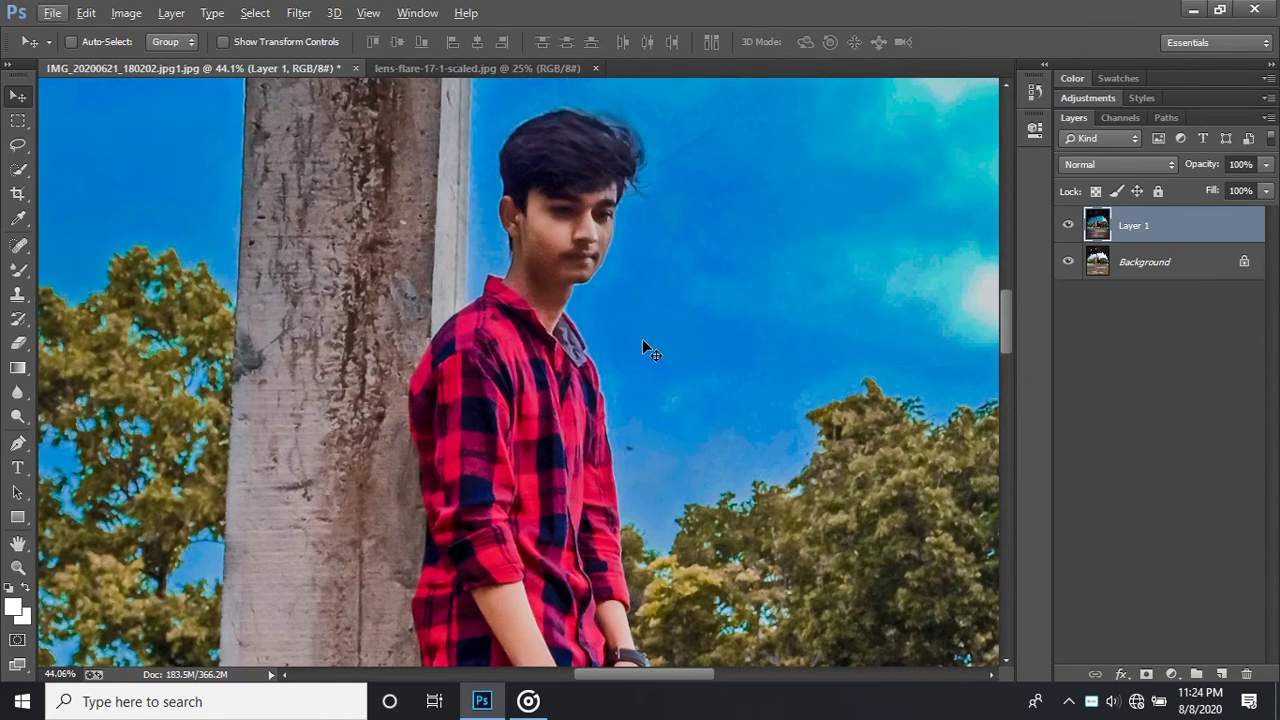
pyautogui.scroll(-2, 642, 339)
pyautogui.scroll(-2, 642, 339)
pyautogui.scroll(-1, 643, 347)
pyautogui.scroll(-2, 643, 347)
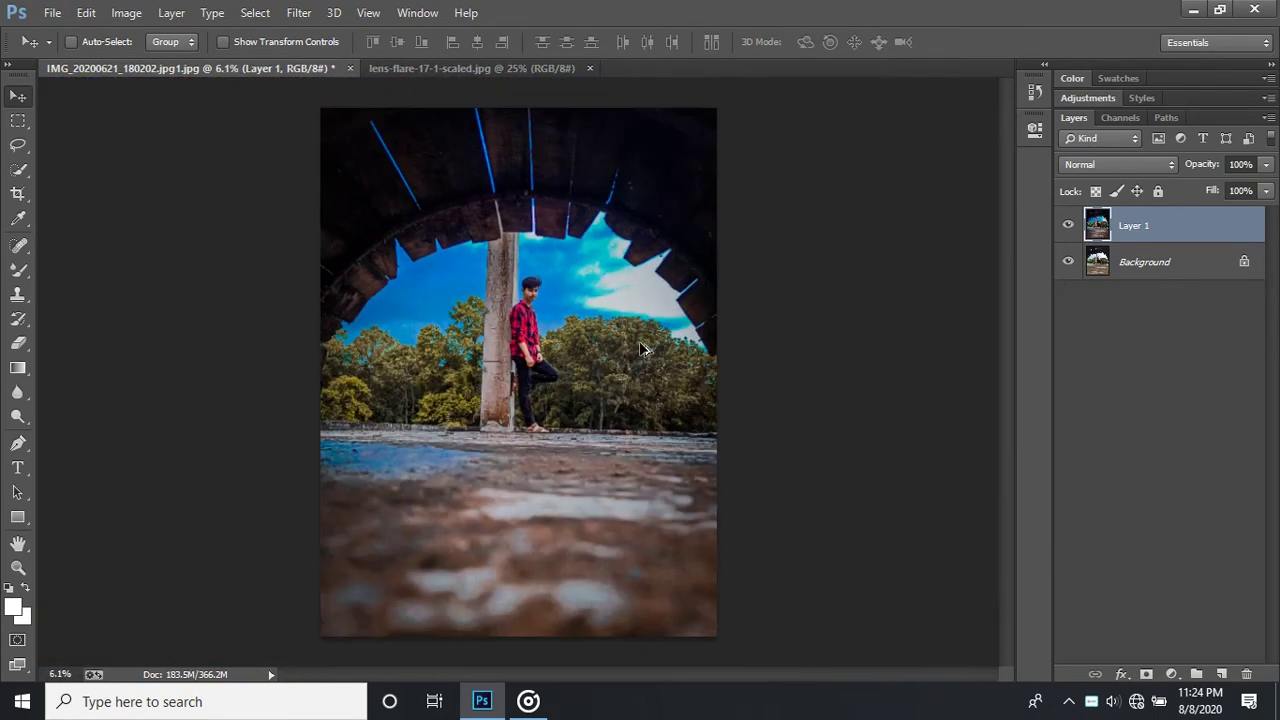
pyautogui.scroll(3, 523, 275)
pyautogui.scroll(2, 591, 258)
pyautogui.scroll(1, 591, 258)
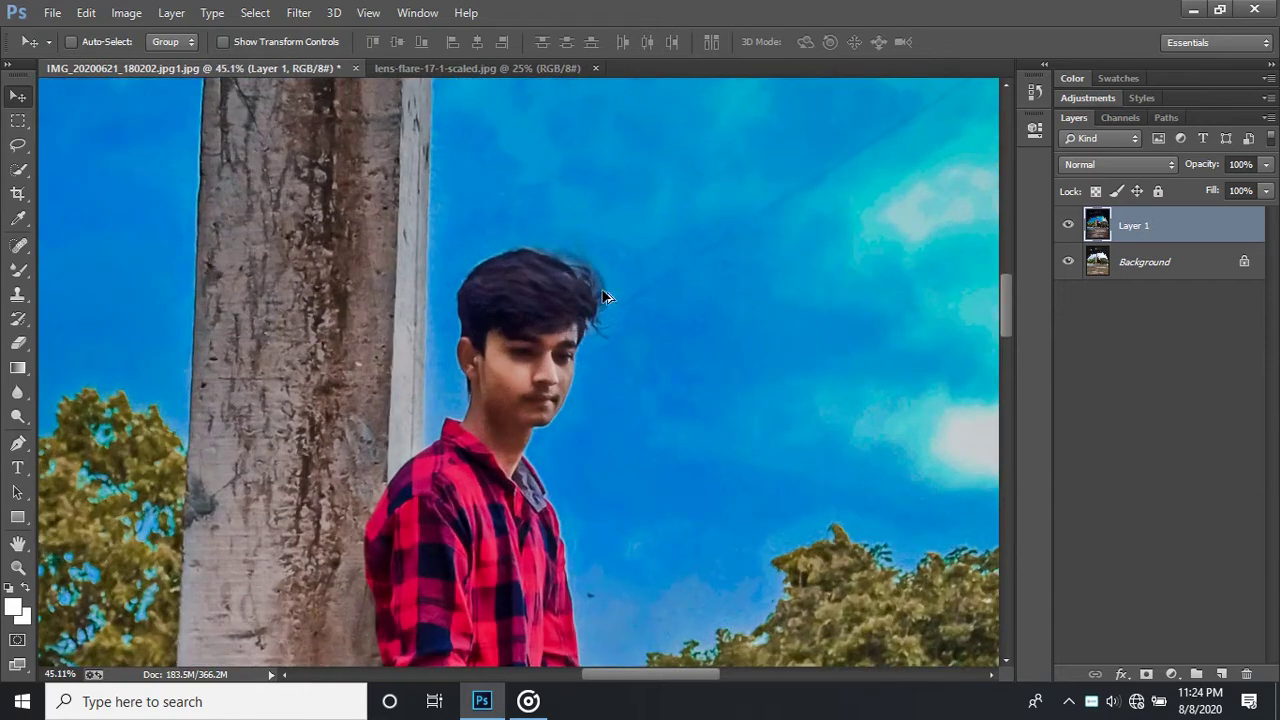
pyautogui.scroll(1, 603, 299)
pyautogui.scroll(1, 582, 350)
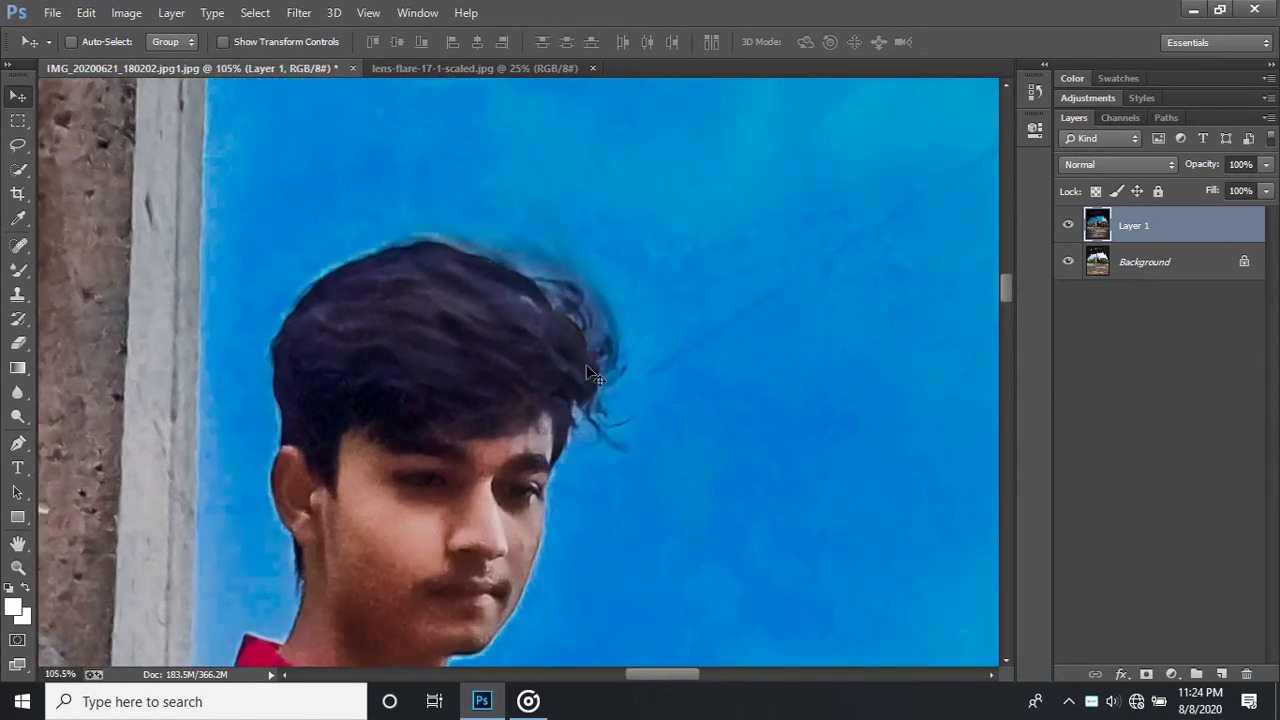
pyautogui.hotkey('shift', 'Up')
pyautogui.hotkey('shift', 'Up')
pyautogui.hotkey('shift', 'Up')
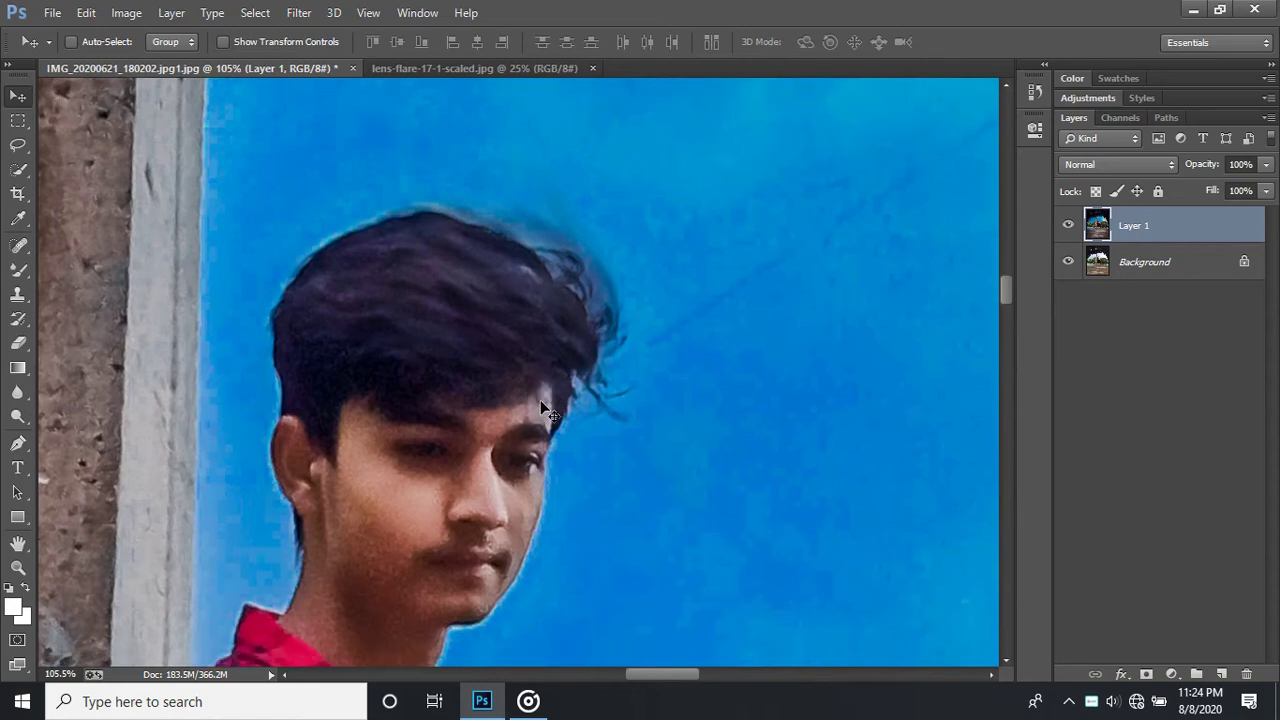
pyautogui.hotkey('shift', 'Down')
pyautogui.hotkey('shift', 'Down')
pyautogui.hotkey('shift', 'Down')
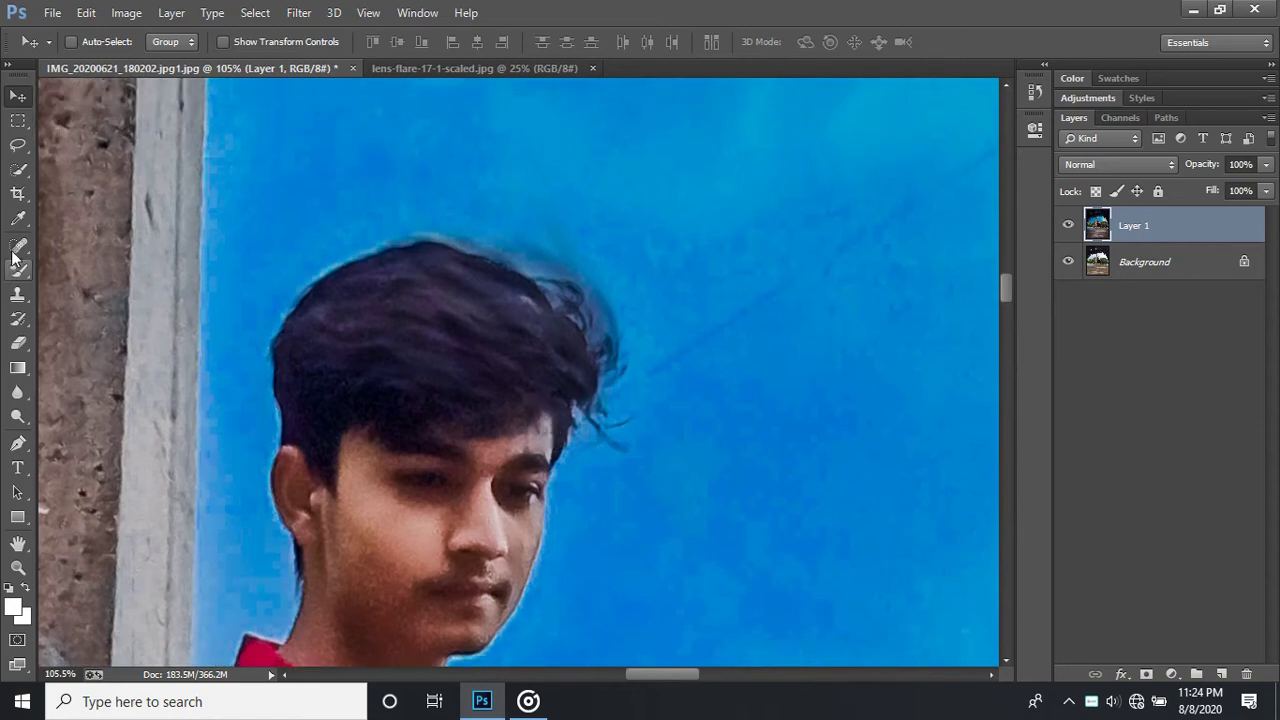
pyautogui.scroll(-1, 190, 375)
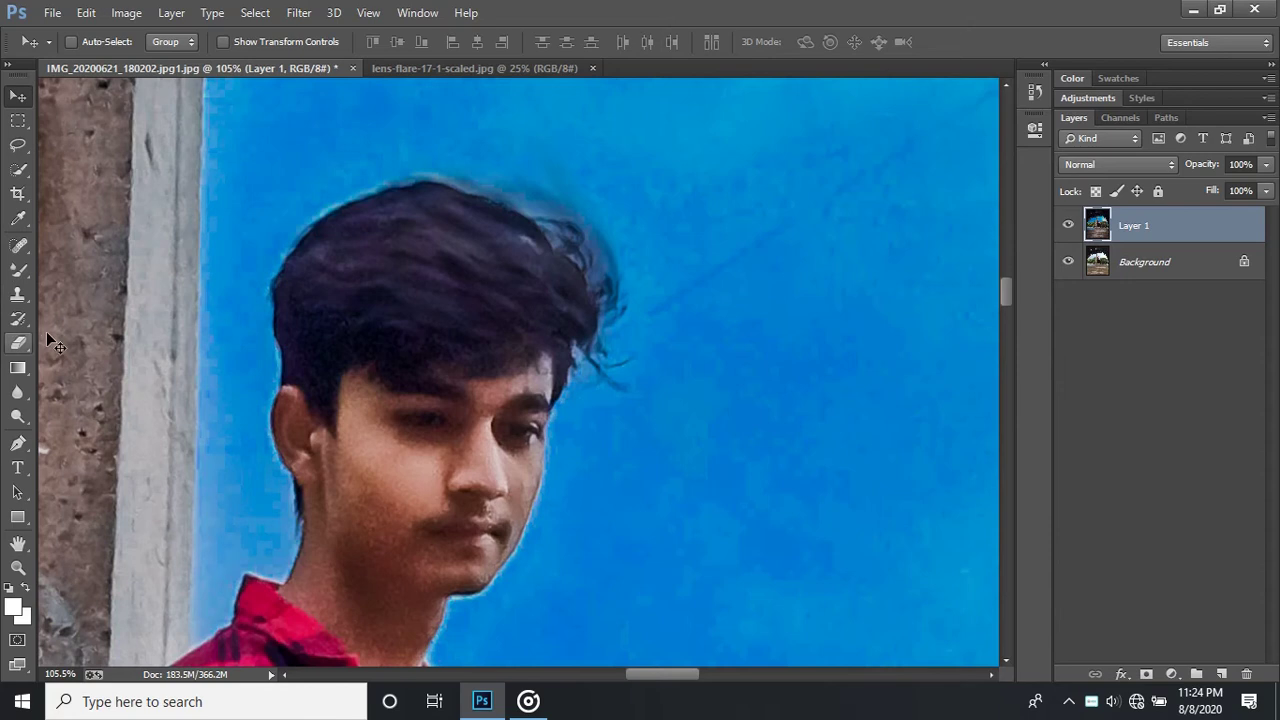
# - Sample the cheek's skin tone with the Eyedropper and duplicate Layer 1 as Layer 1 copy
pyautogui.click(18, 269)
pyautogui.scroll(-1, 418, 378)
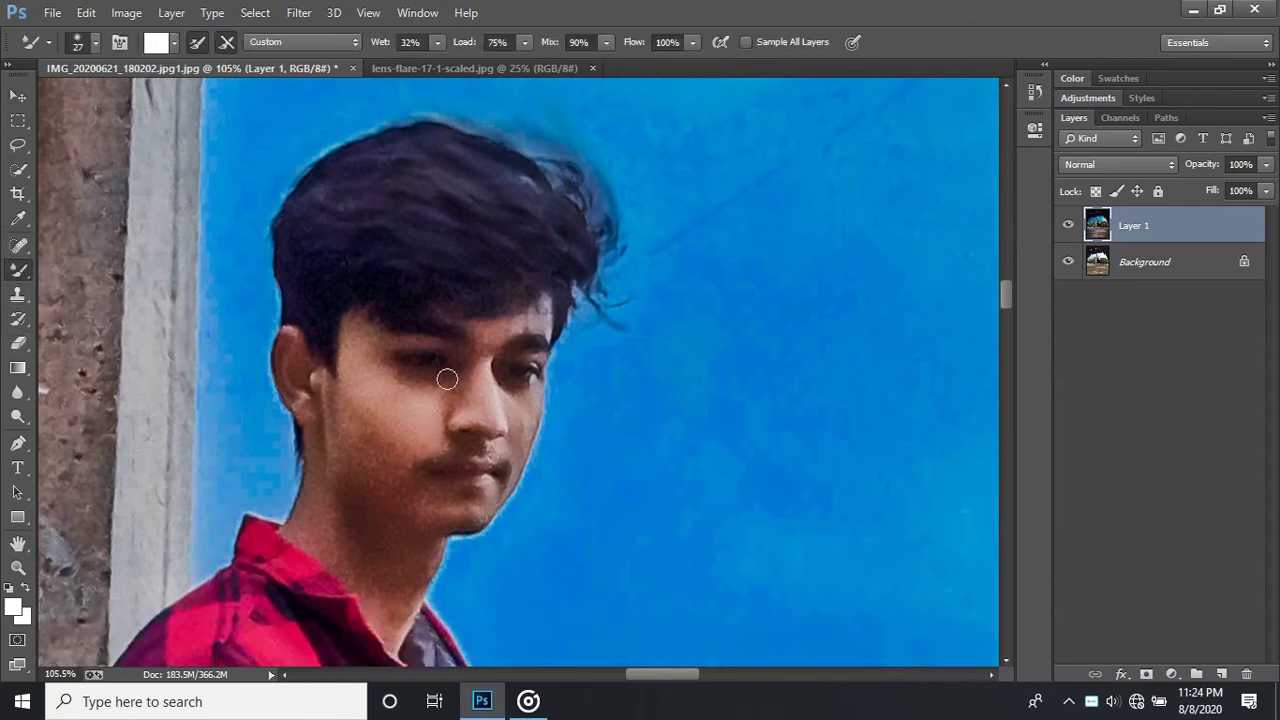
pyautogui.scroll(-1, 418, 378)
pyautogui.keyDown('alt'); pyautogui.scroll(1, 350, 320); pyautogui.keyUp('alt')
pyautogui.keyDown('alt'); pyautogui.scroll(1, 340, 318); pyautogui.keyUp('alt')
pyautogui.press('i')
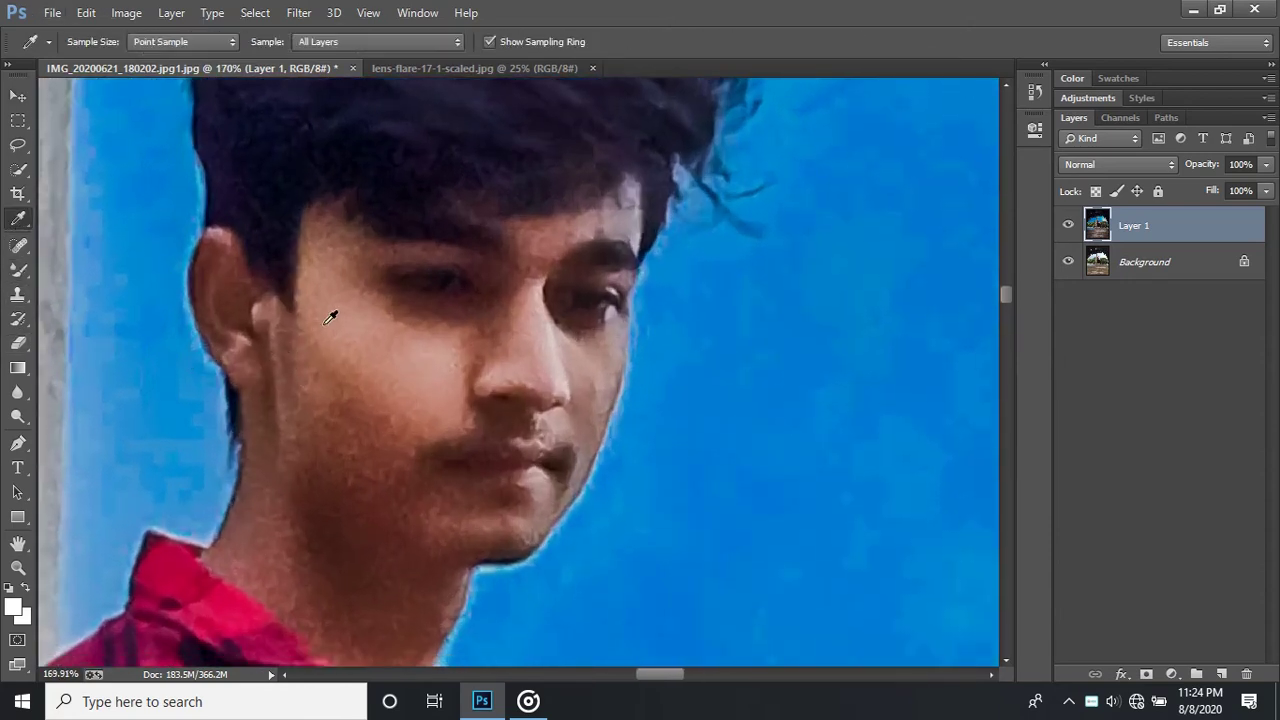
pyautogui.moveTo(410, 359); pyautogui.dragTo(439, 390)
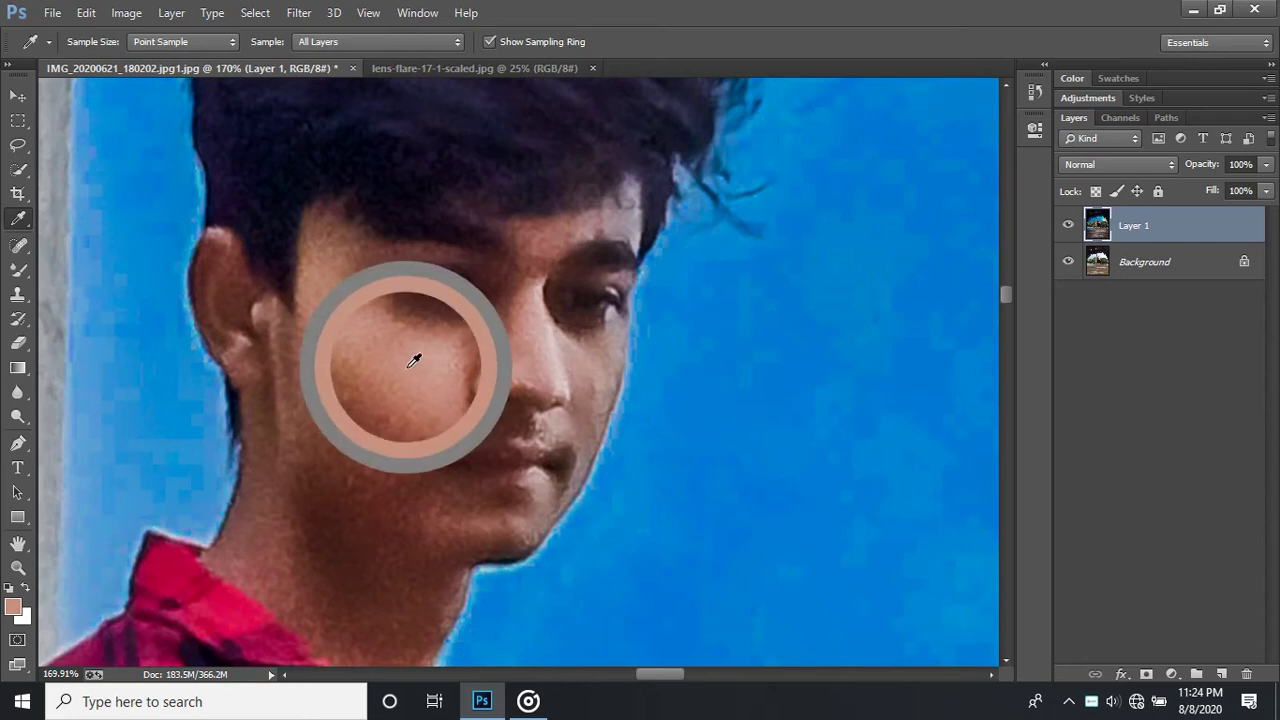
pyautogui.hotkey('ctrl', 'j')
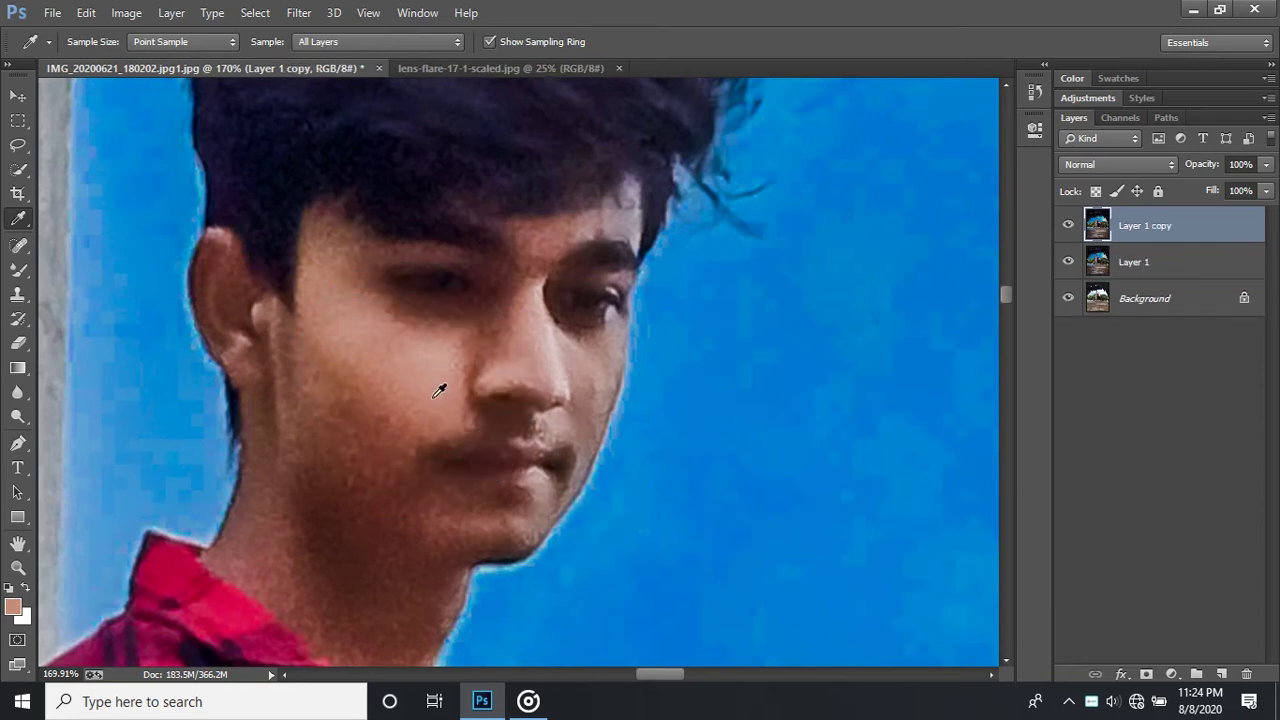
# - Blend skin-tone paint over the cheek below the eye with the Mixer Brush
pyautogui.click(18, 270)
pyautogui.moveTo(418, 328)
pyautogui.mouseDown()
pyautogui.moveTo(360, 320)
pyautogui.moveTo(449, 334)
pyautogui.moveTo(337, 354)
pyautogui.moveTo(437, 403)
pyautogui.moveTo(352, 417)
pyautogui.moveTo(352, 441)
pyautogui.moveTo(401, 415)
pyautogui.mouseUp()
pyautogui.moveTo(332, 352)
pyautogui.mouseDown()
pyautogui.moveTo(406, 377)
pyautogui.moveTo(380, 300)
pyautogui.moveTo(466, 317)
pyautogui.moveTo(472, 356)
pyautogui.moveTo(507, 312)
pyautogui.moveTo(536, 310)
pyautogui.moveTo(544, 378)
pyautogui.moveTo(395, 313)
pyautogui.moveTo(351, 251)
pyautogui.moveTo(325, 335)
pyautogui.moveTo(313, 298)
pyautogui.moveTo(396, 411)
pyautogui.mouseUp()
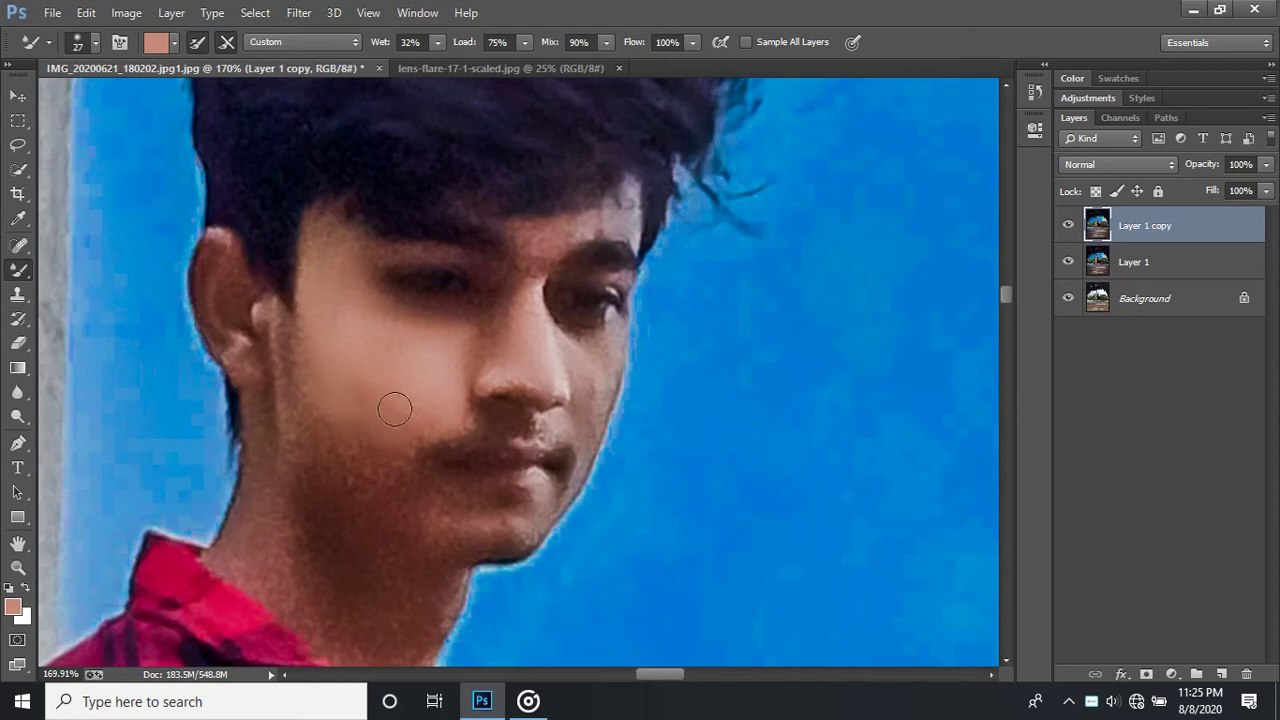
pyautogui.keyDown('alt'); pyautogui.rightClick(380, 397); pyautogui.keyUp('alt')
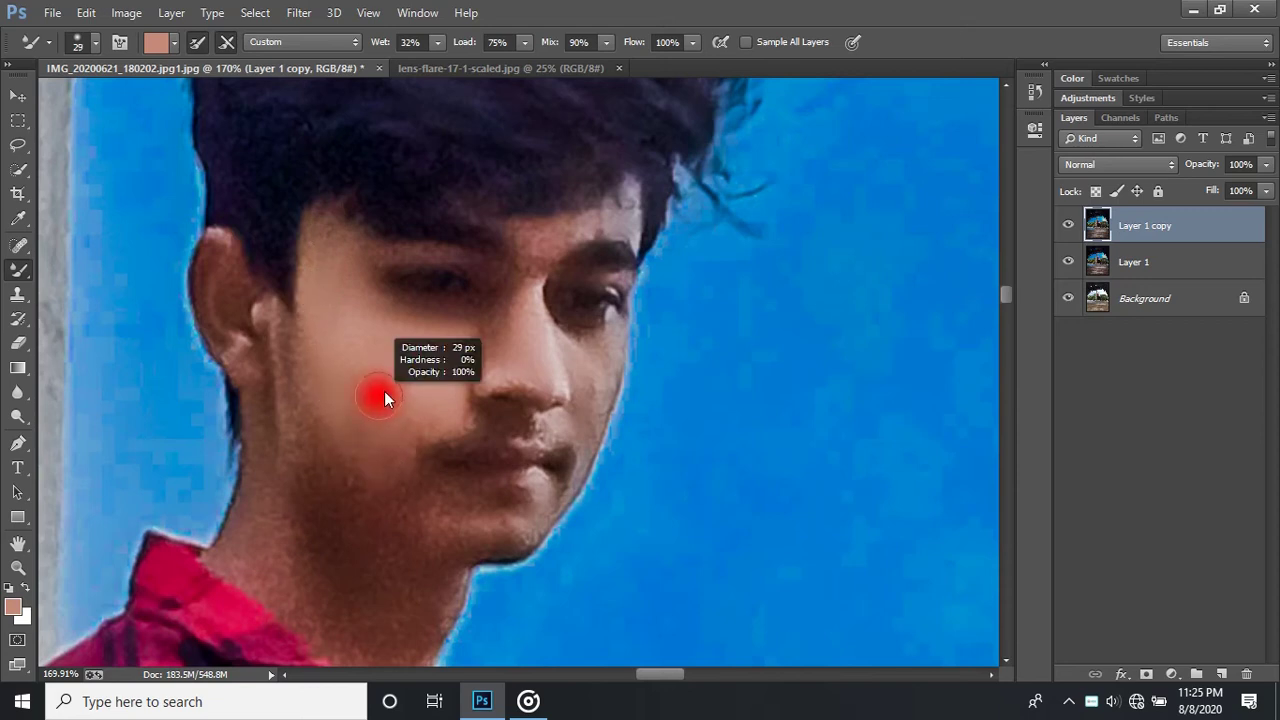
# - Blend the cheek, jaw, neck and chin skin with the Mixer Brush, resizing the brush between strokes
pyautogui.moveTo(334, 366)
pyautogui.mouseDown()
pyautogui.moveTo(380, 440)
pyautogui.moveTo(405, 338)
pyautogui.mouseUp()
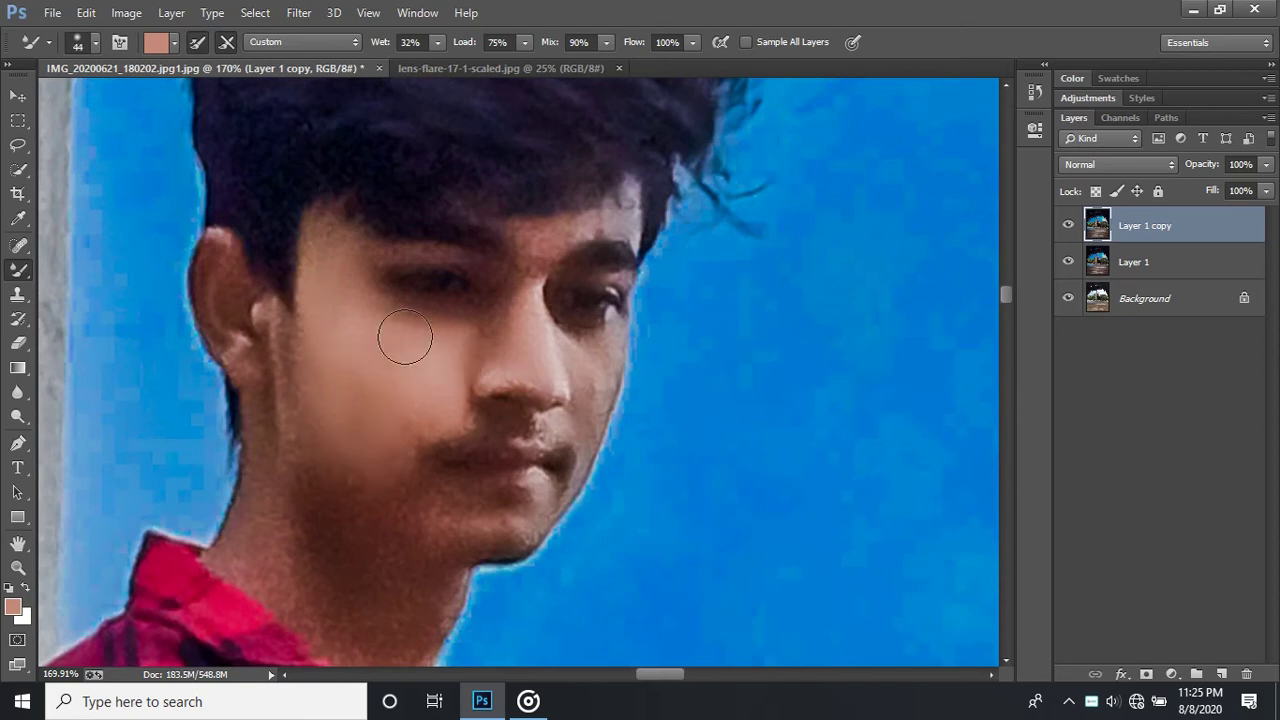
pyautogui.scroll(-1, 360, 451)
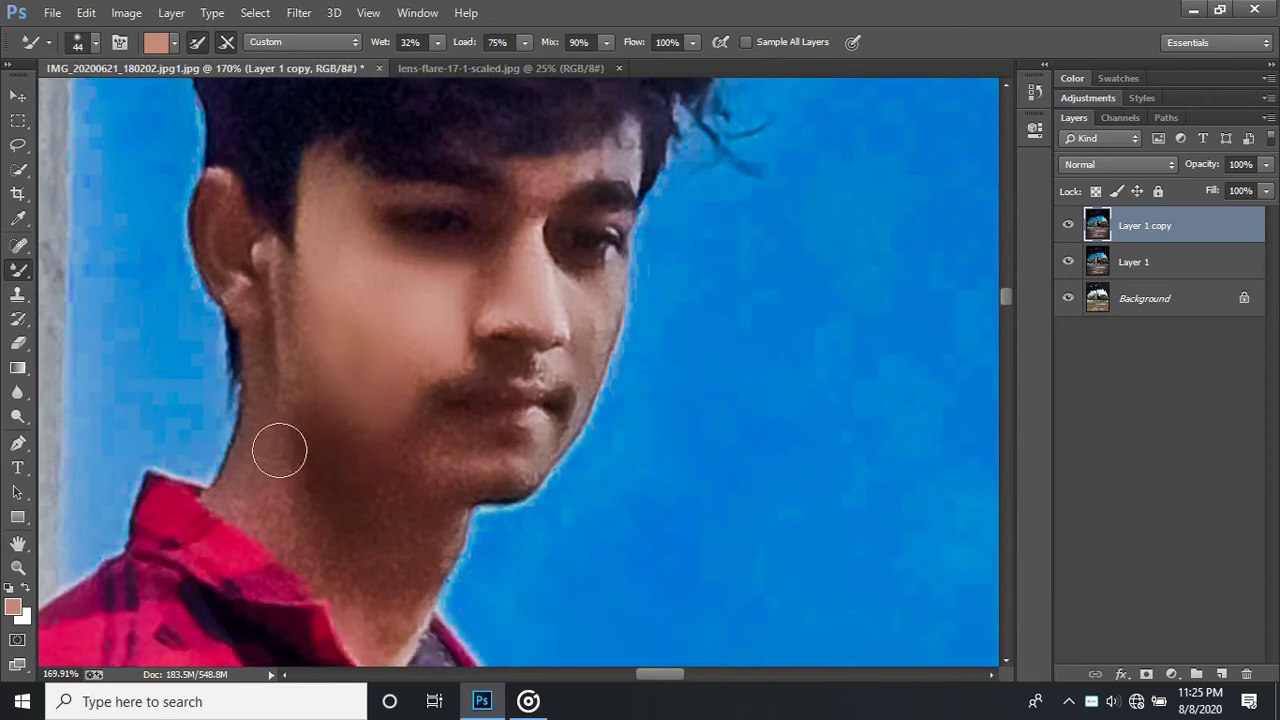
pyautogui.scroll(-2, 286, 434)
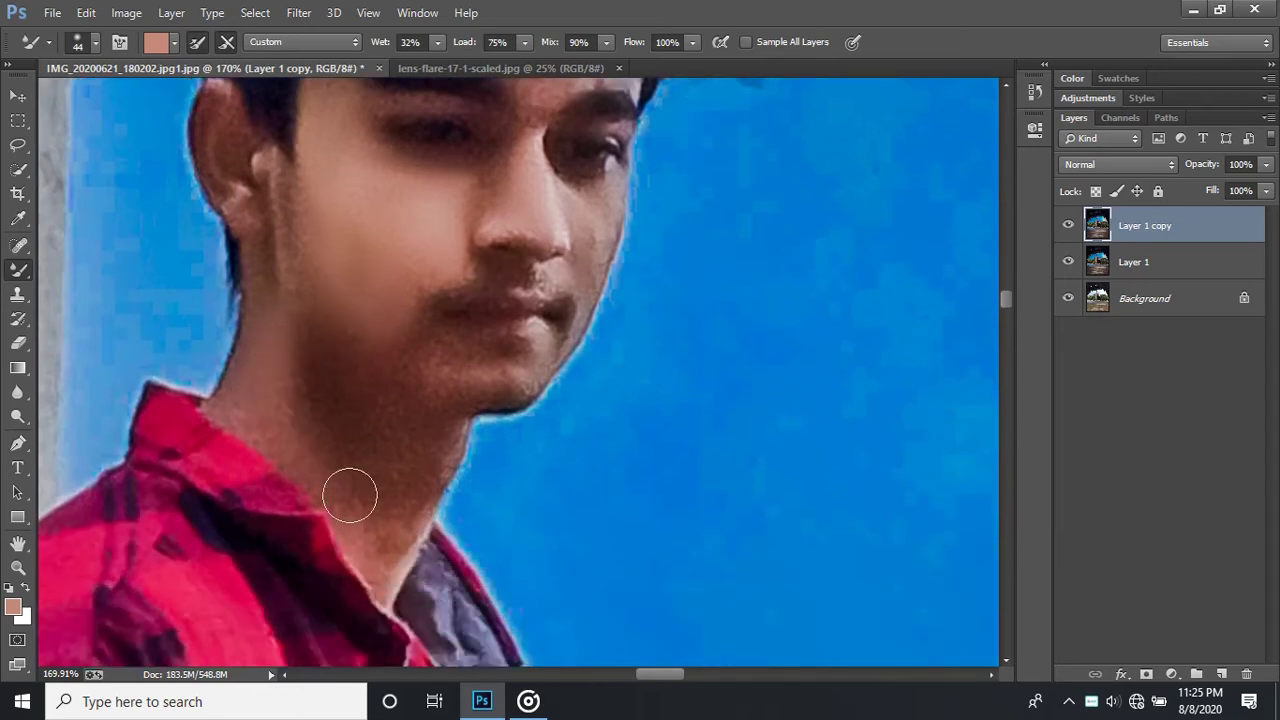
pyautogui.moveTo(353, 527)
pyautogui.mouseDown()
pyautogui.moveTo(346, 386)
pyautogui.moveTo(416, 442)
pyautogui.mouseUp()
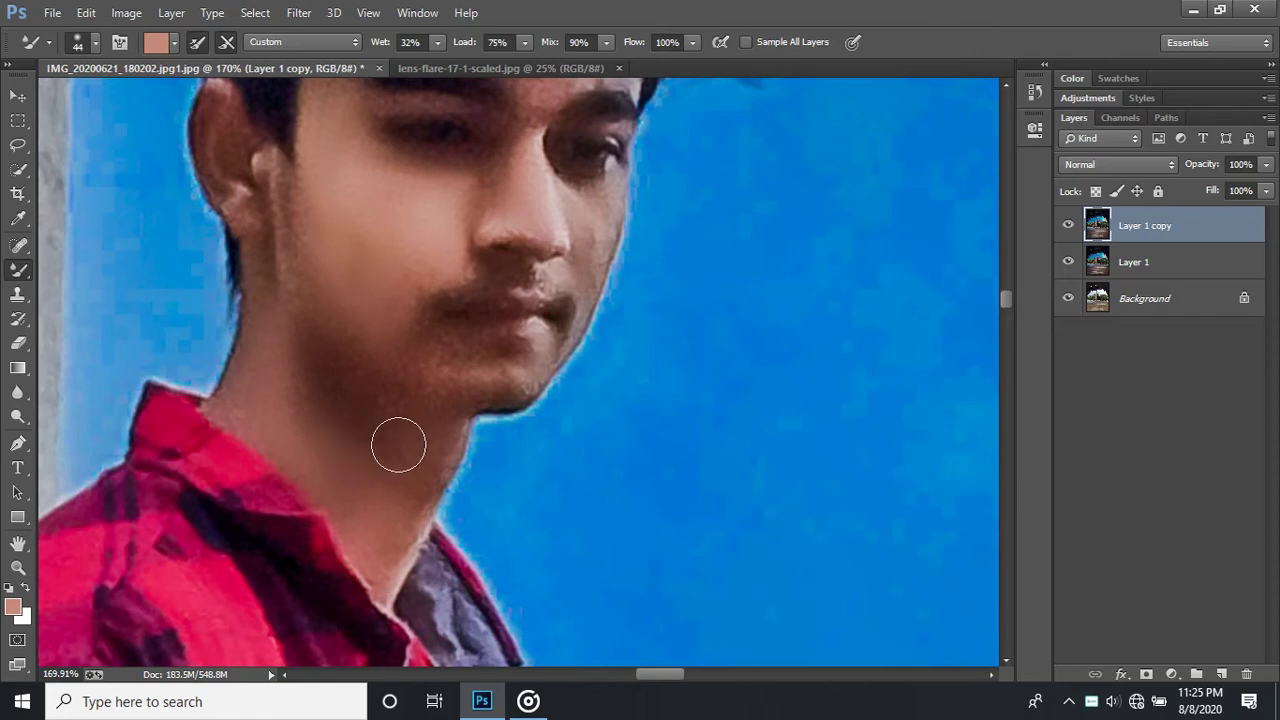
pyautogui.scroll(2, 490, 350)
pyautogui.press('[')
pyautogui.moveTo(506, 325); pyautogui.dragTo(489, 319)
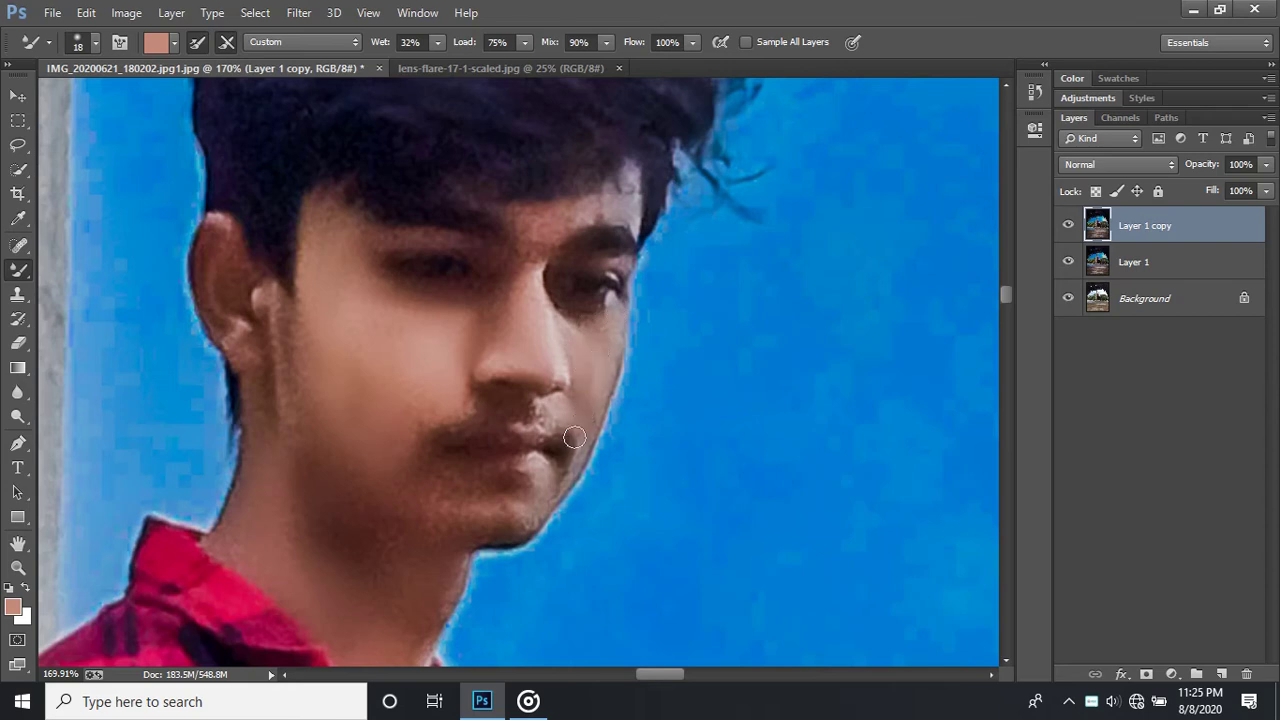
pyautogui.scroll(-2, 453, 492)
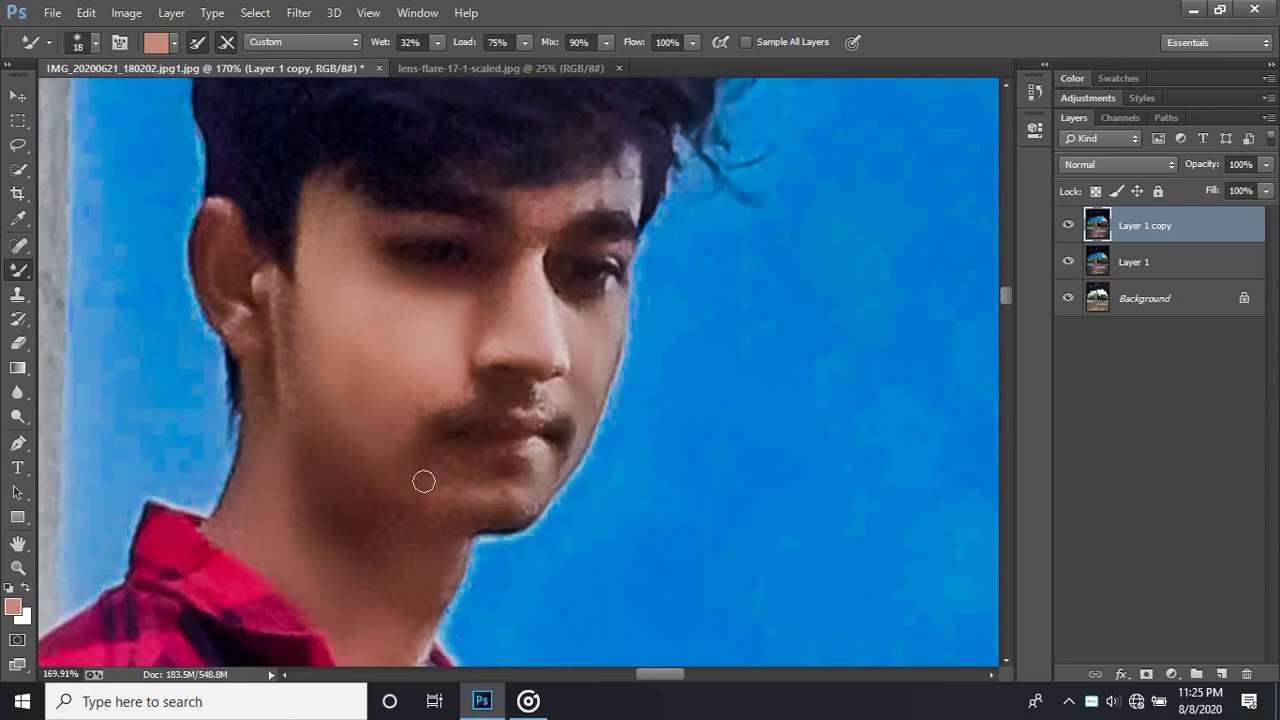
pyautogui.keyDown('alt'); pyautogui.rightClick(363, 447); pyautogui.keyUp('alt')
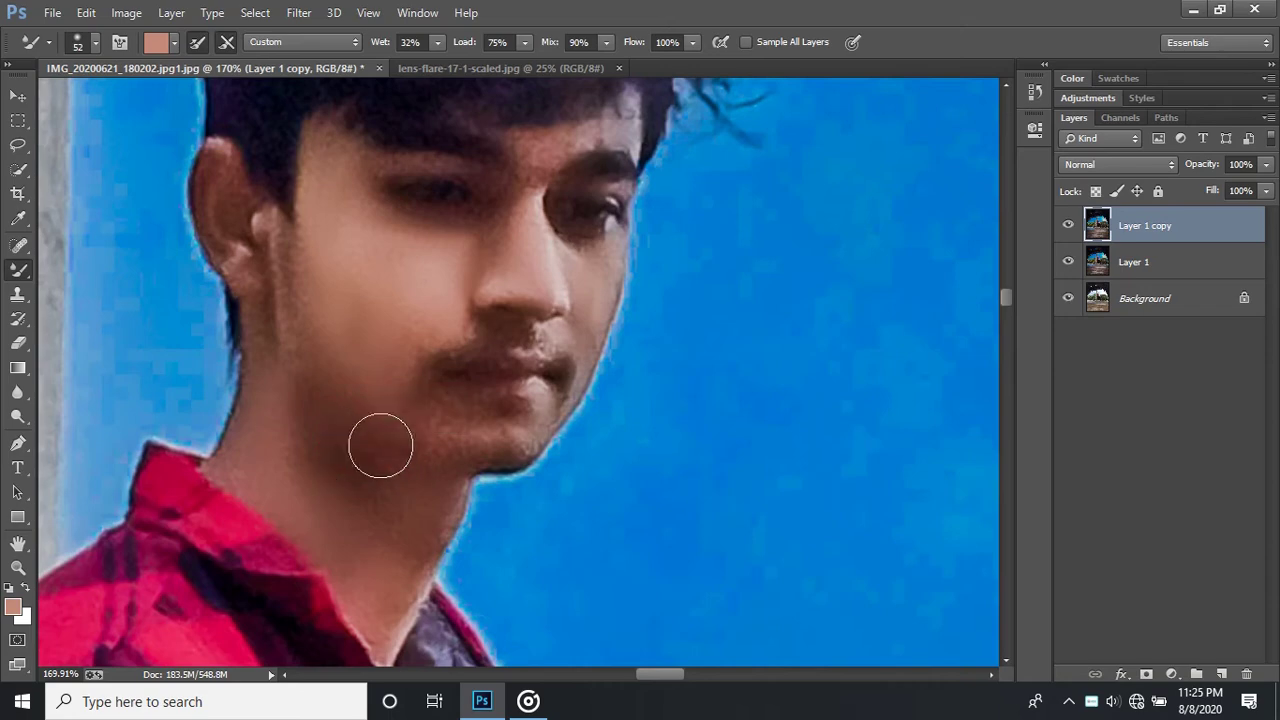
pyautogui.moveTo(420, 437); pyautogui.dragTo(443, 408)
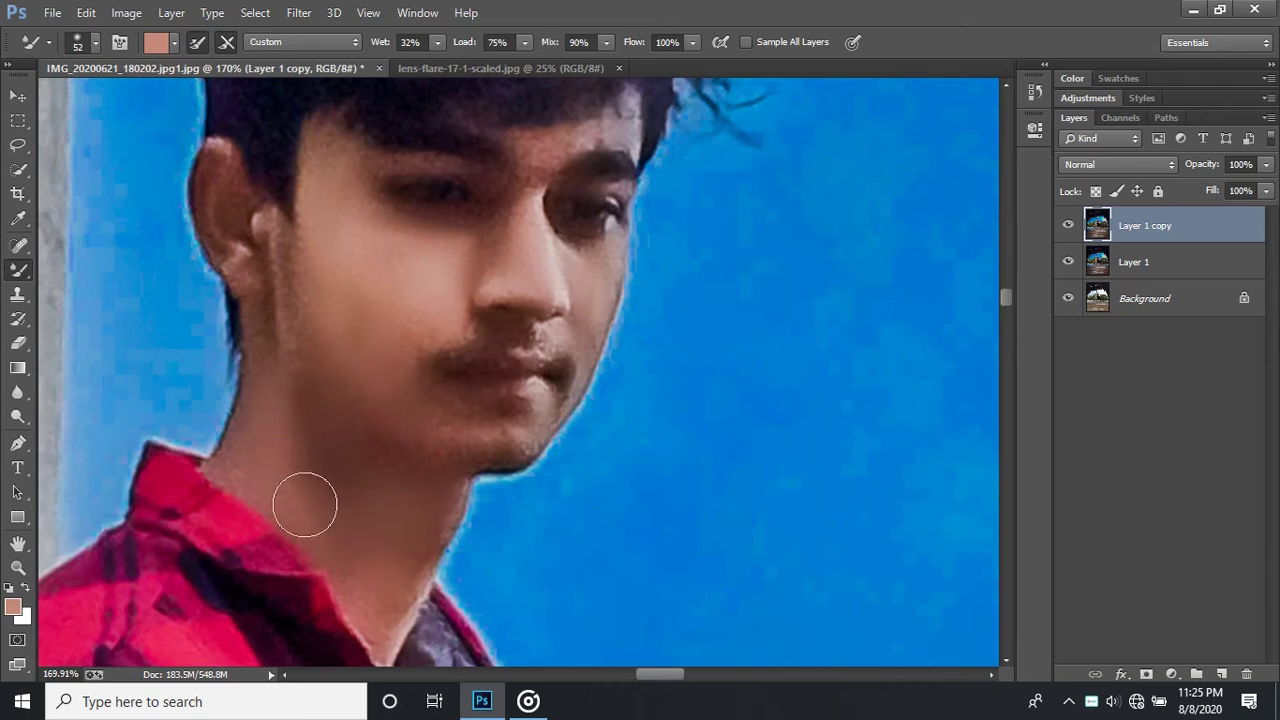
# - Smooth the skin along the upper arm's edge with a smaller Mixer Brush
pyautogui.scroll(-2, 371, 514)
pyautogui.scroll(-3, 529, 507)
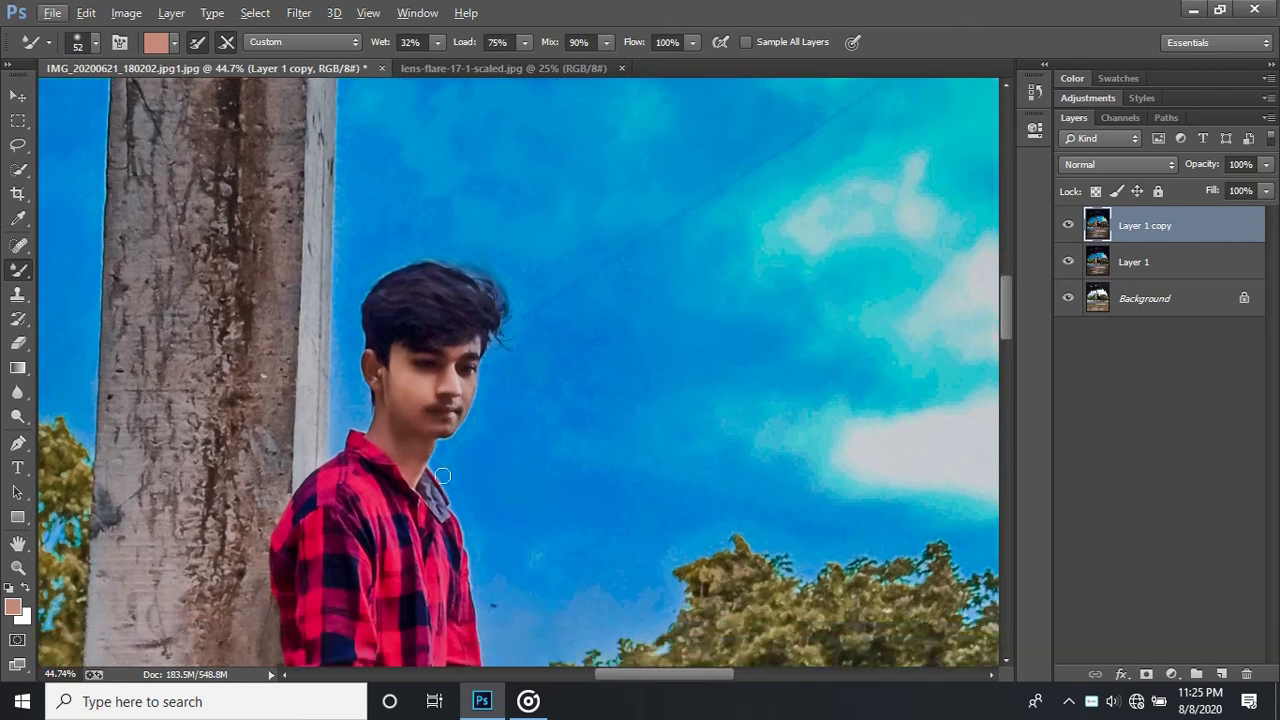
pyautogui.scroll(-3, 420, 440)
pyautogui.scroll(-3, 376, 431)
pyautogui.scroll(2, 376, 431)
pyautogui.scroll(2, 380, 394)
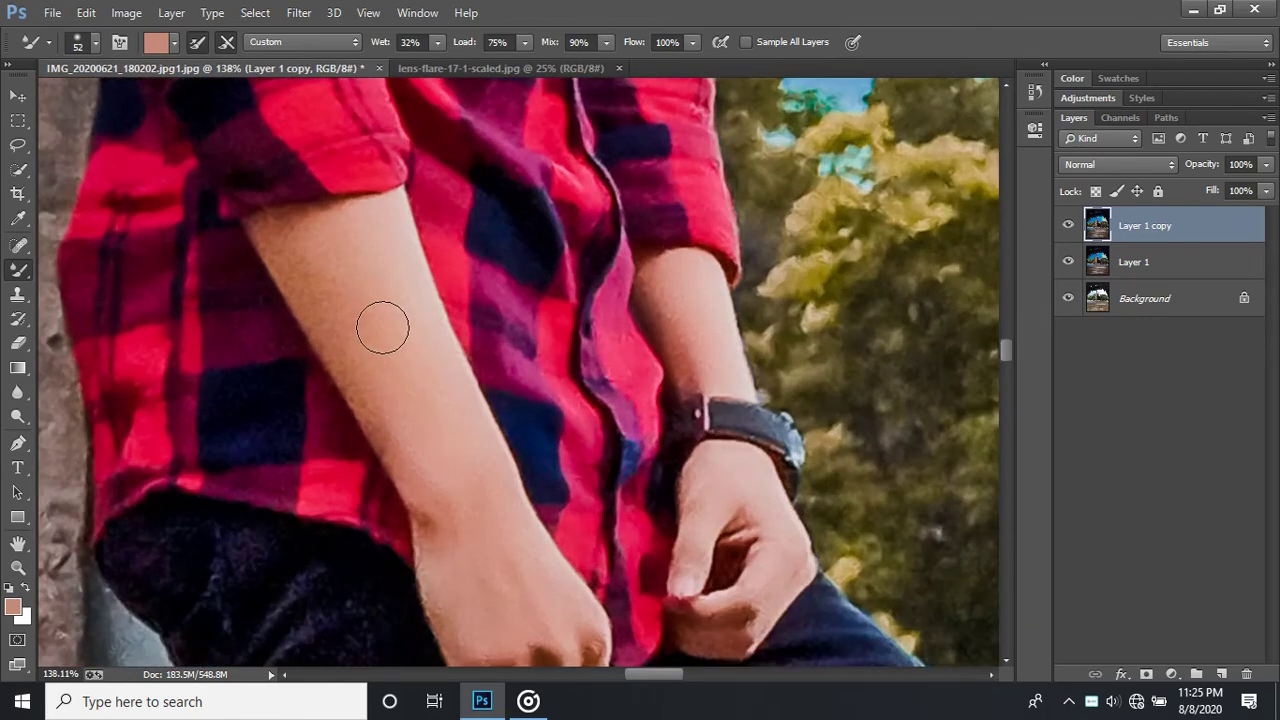
pyautogui.scroll(1, 386, 329)
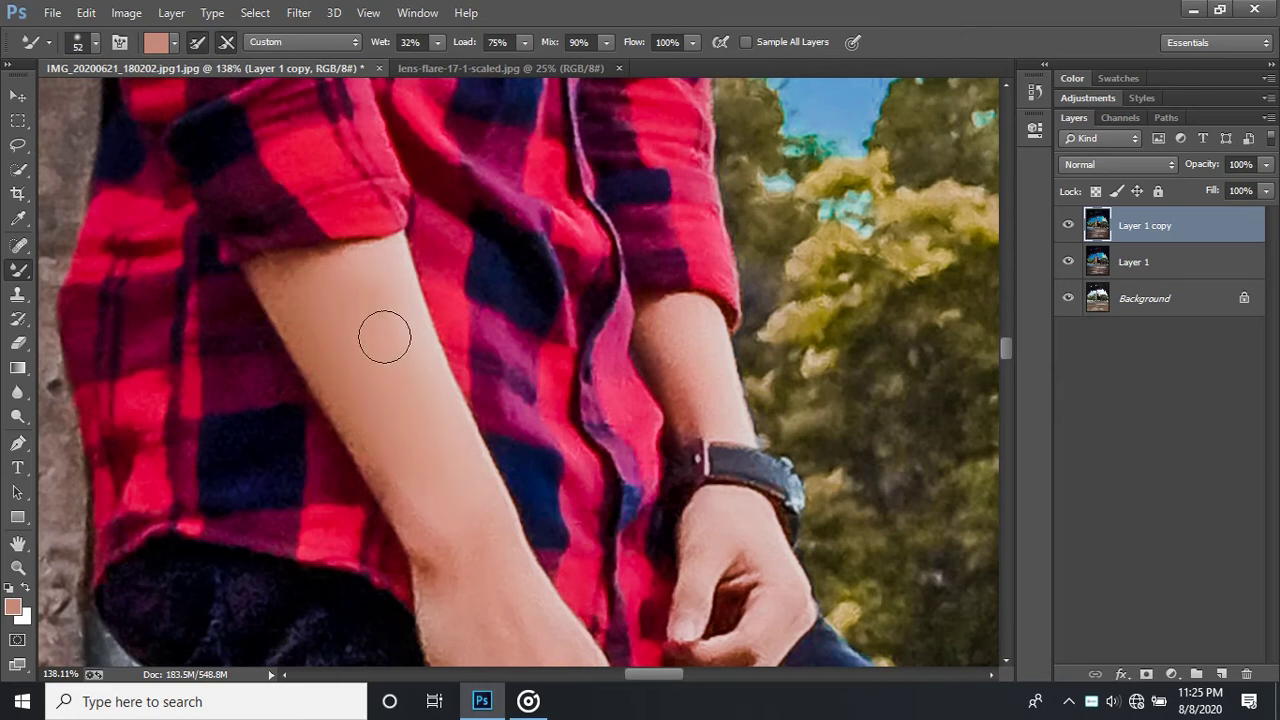
pyautogui.scroll(-2, 457, 528)
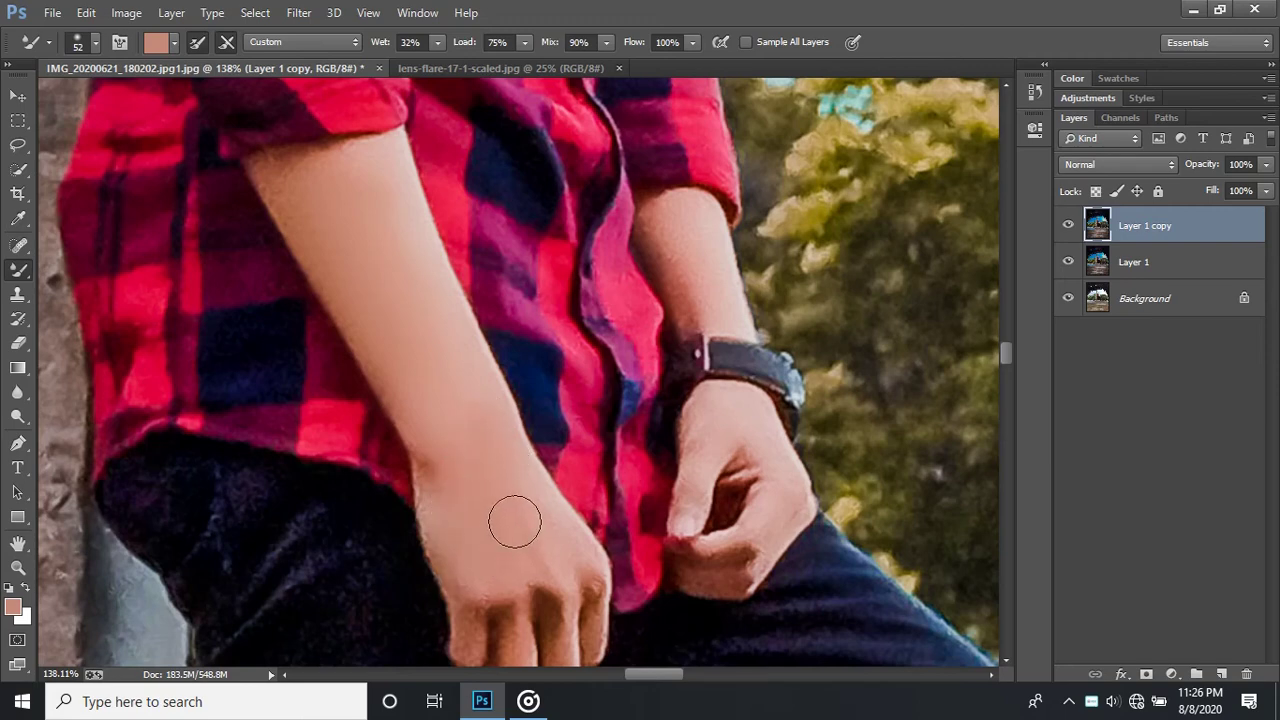
pyautogui.scroll(1, 423, 428)
pyautogui.scroll(1, 309, 343)
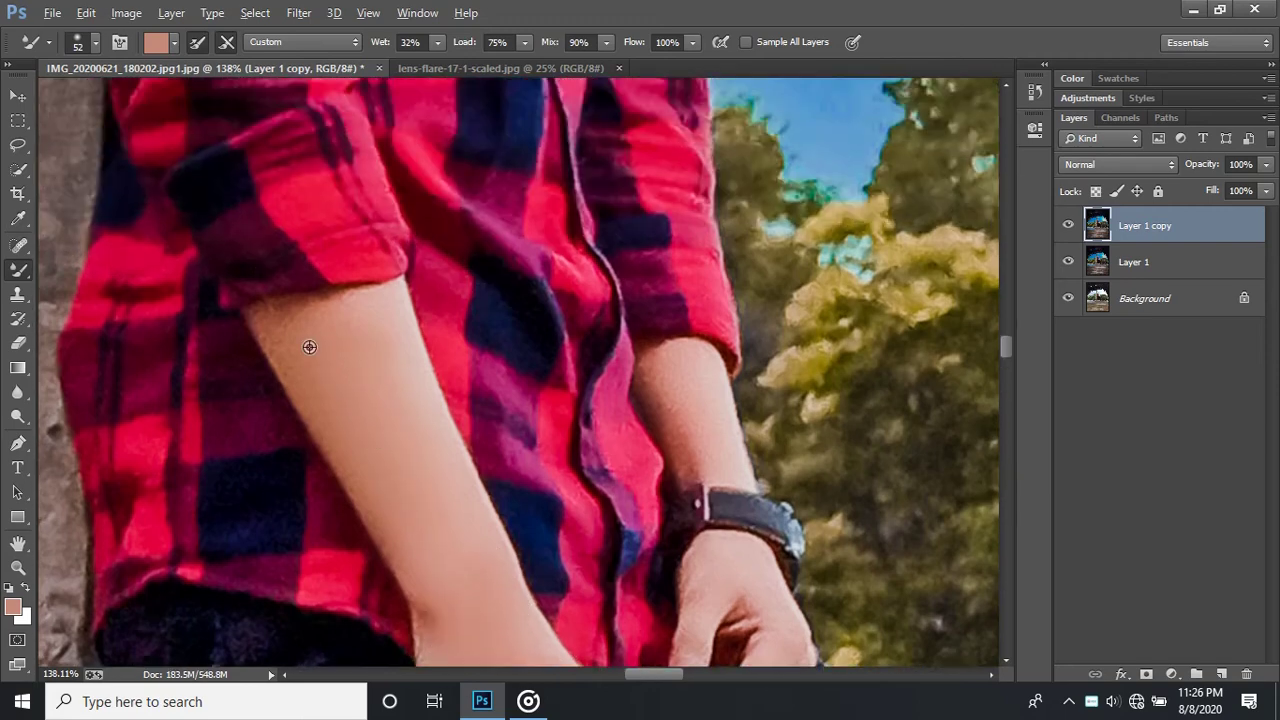
pyautogui.scroll(1, 309, 346)
pyautogui.scroll(1, 292, 341)
pyautogui.moveTo(292, 341); pyautogui.dragTo(263, 336)
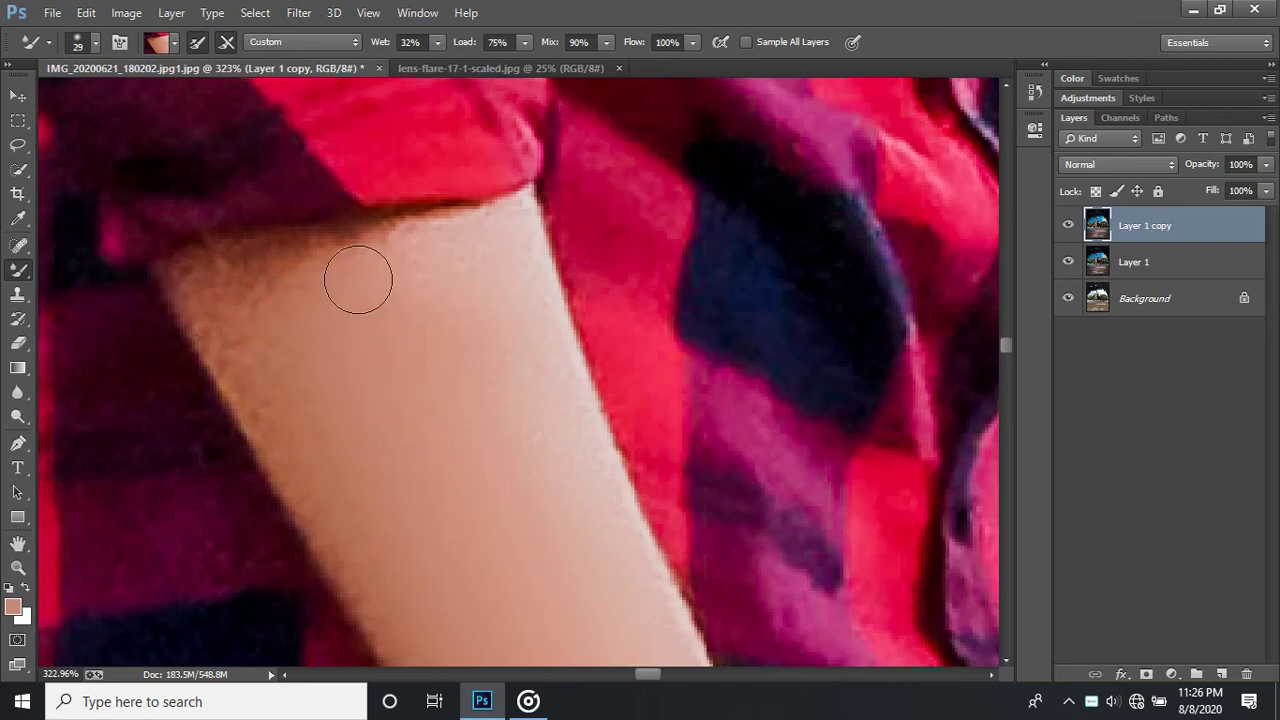
pyautogui.moveTo(222, 284); pyautogui.dragTo(285, 284)
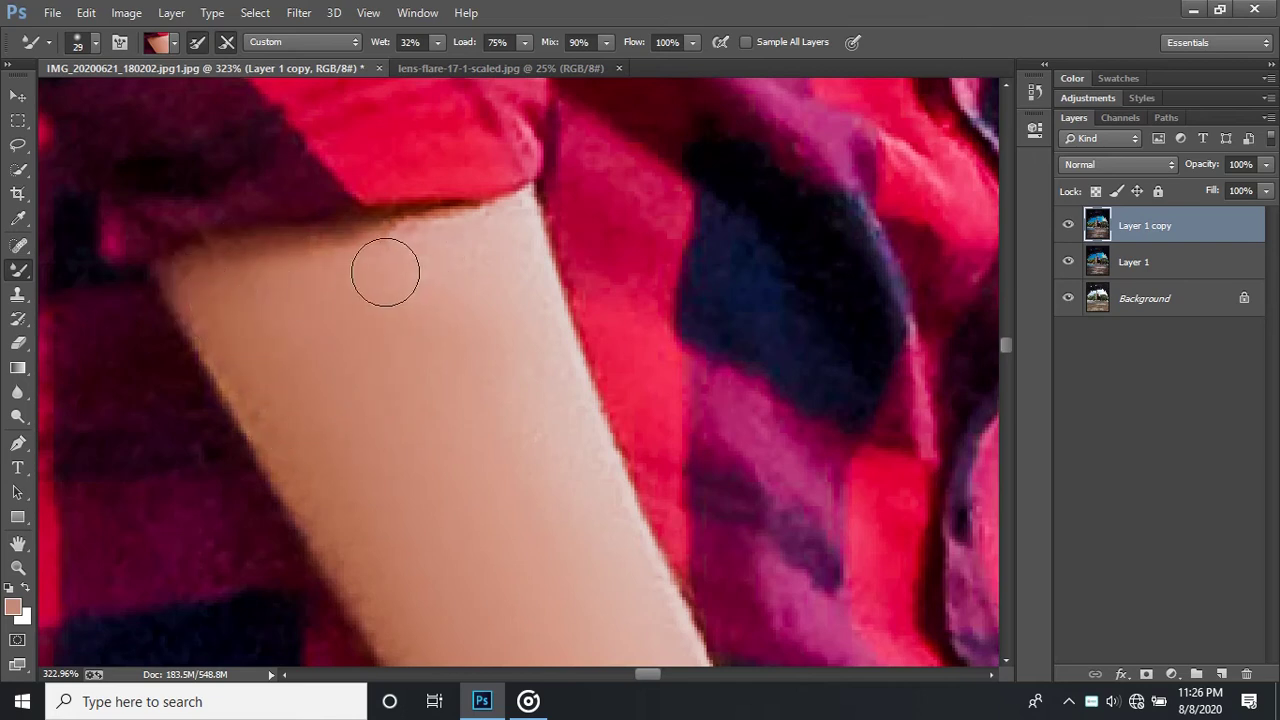
# - Smooth the forearm skin down to just above the watch strap
pyautogui.scroll(-2, 430, 410)
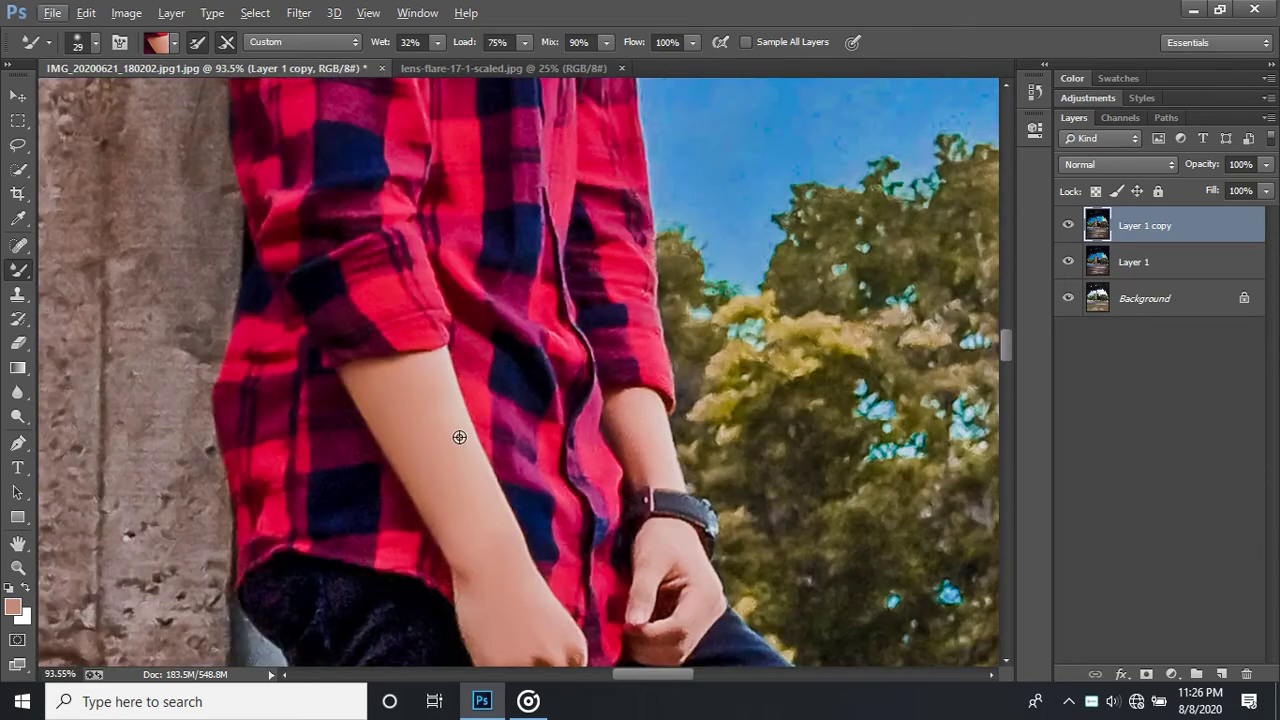
pyautogui.scroll(1, 660, 470)
pyautogui.scroll(2, 650, 420)
pyautogui.moveTo(586, 368)
pyautogui.mouseDown()
pyautogui.moveTo(543, 300)
pyautogui.moveTo(623, 466)
pyautogui.moveTo(614, 390)
pyautogui.mouseUp()
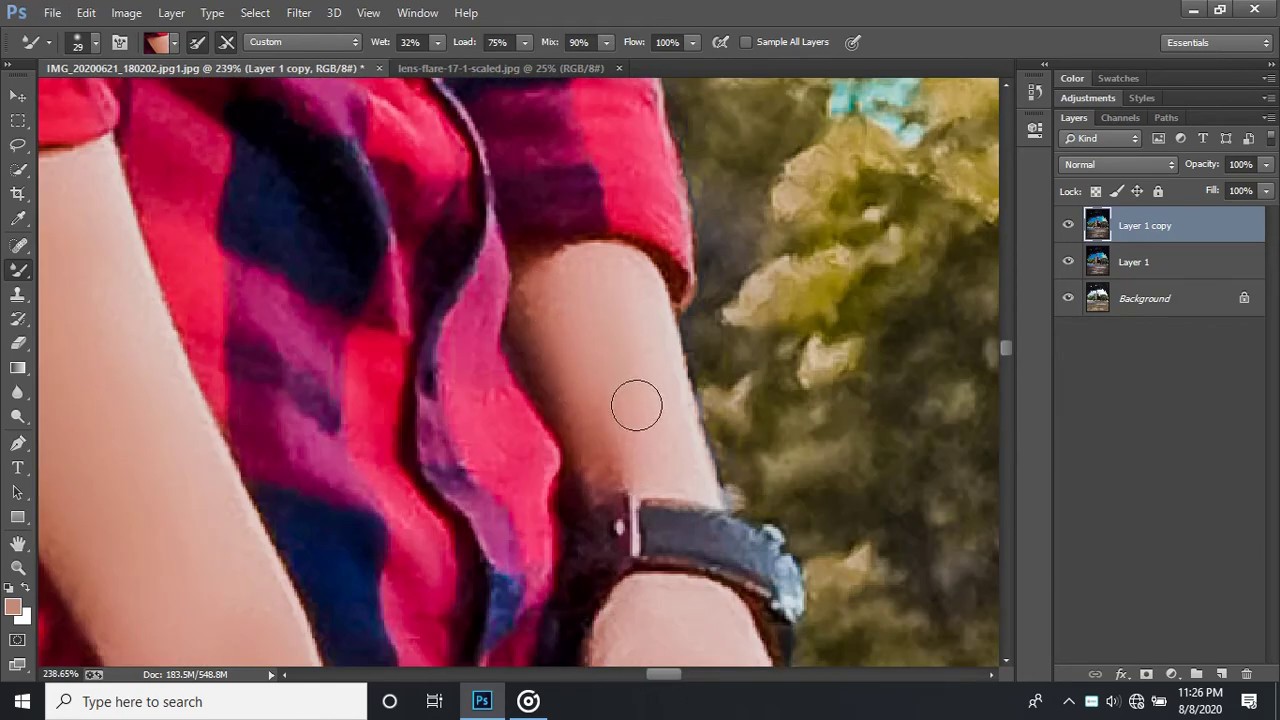
pyautogui.moveTo(679, 462)
pyautogui.mouseDown()
pyautogui.moveTo(606, 443)
pyautogui.moveTo(620, 463)
pyautogui.moveTo(686, 469)
pyautogui.moveTo(631, 294)
pyautogui.moveTo(586, 277)
pyautogui.moveTo(549, 283)
pyautogui.moveTo(577, 322)
pyautogui.mouseUp()
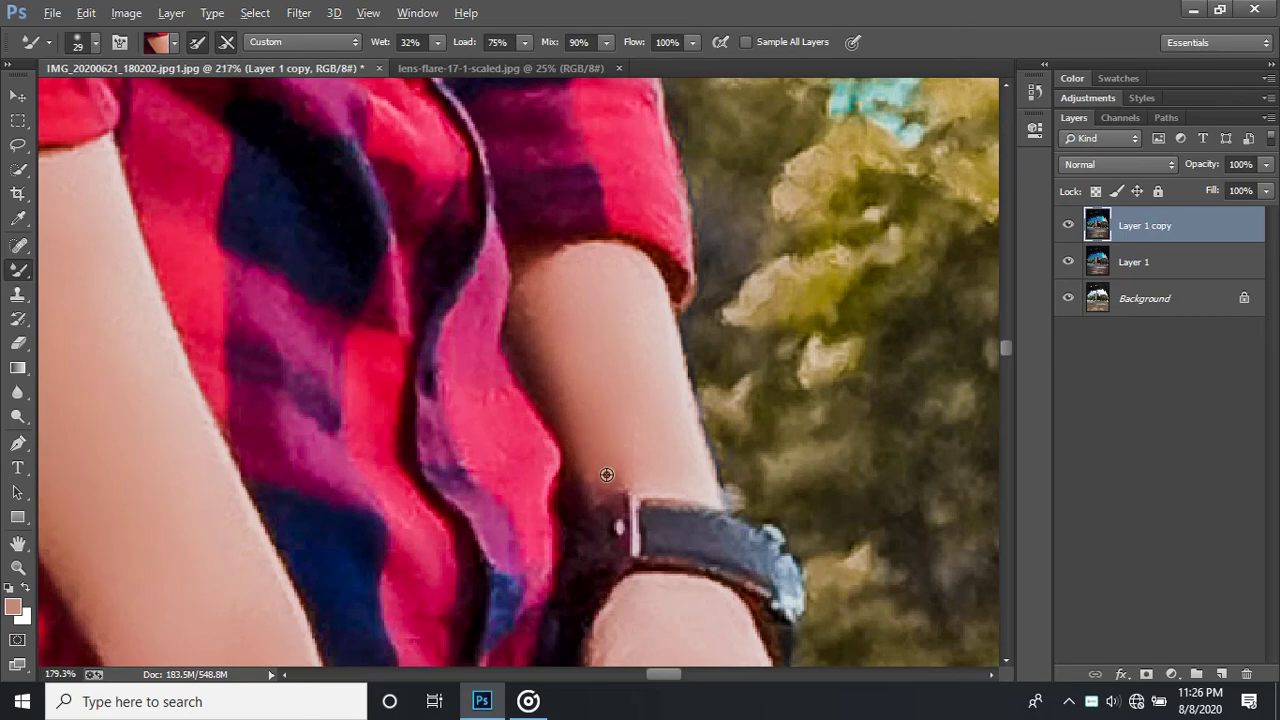
pyautogui.scroll(-5, 606, 477)
pyautogui.scroll(-2, 650, 505)
pyautogui.scroll(-2, 550, 502)
pyautogui.scroll(-2, 495, 520)
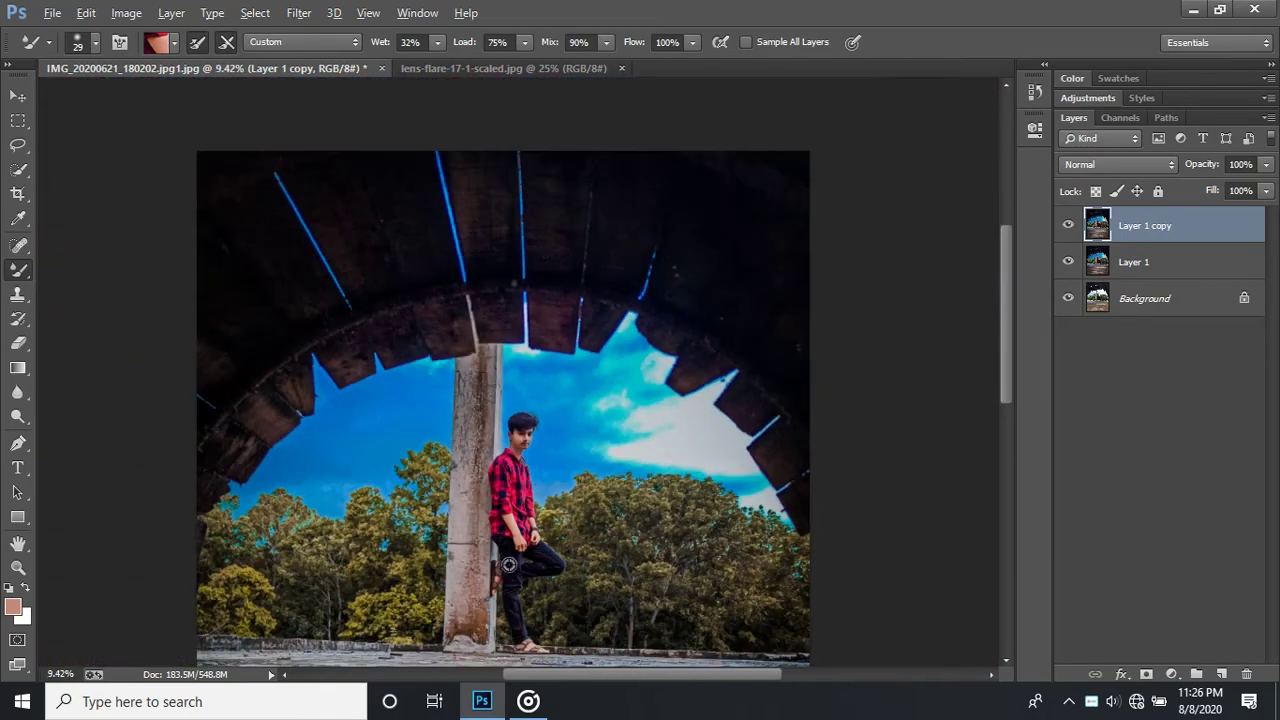
# - Merge Layer 1 copy down into Layer 1
pyautogui.scroll(-2, 513, 568)
pyautogui.scroll(1, 530, 575)
pyautogui.scroll(-1, 532, 572)
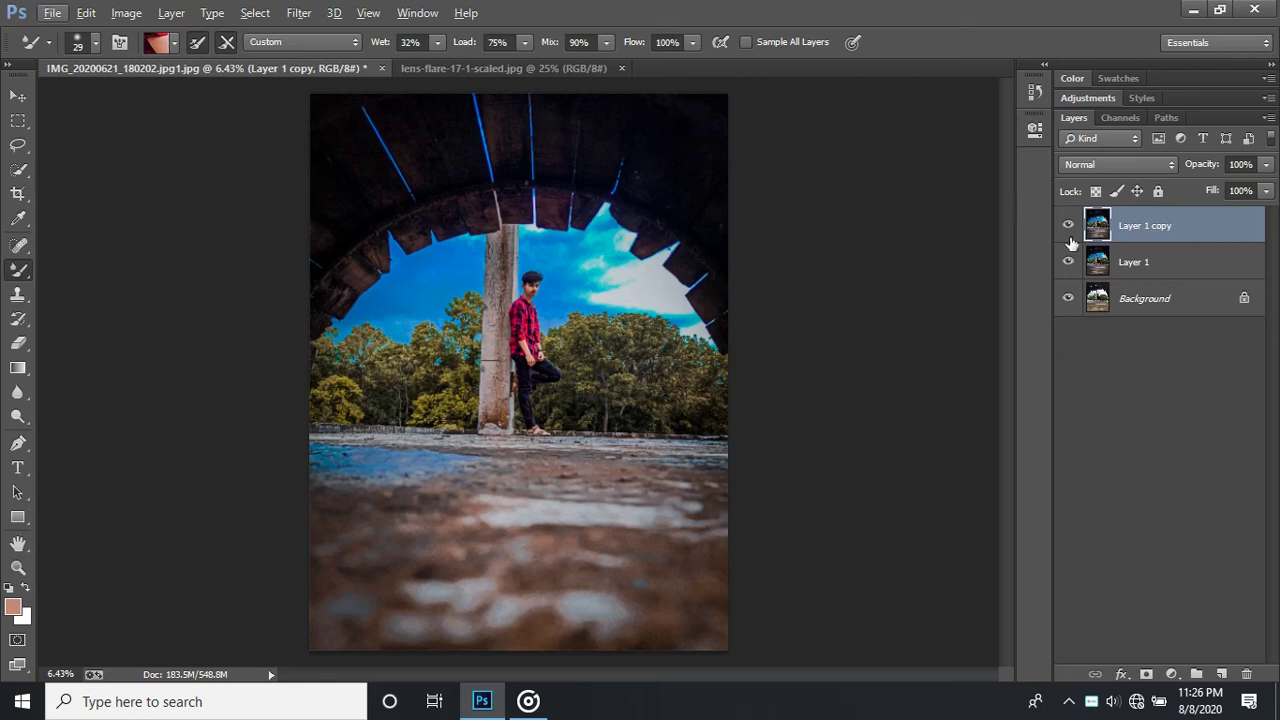
pyautogui.rightClick(1140, 230)
pyautogui.click(790, 538)
# - Compare Layer 1 on and off, leave it visible, and drag the lens flare image into the portrait
pyautogui.click(22, 98)
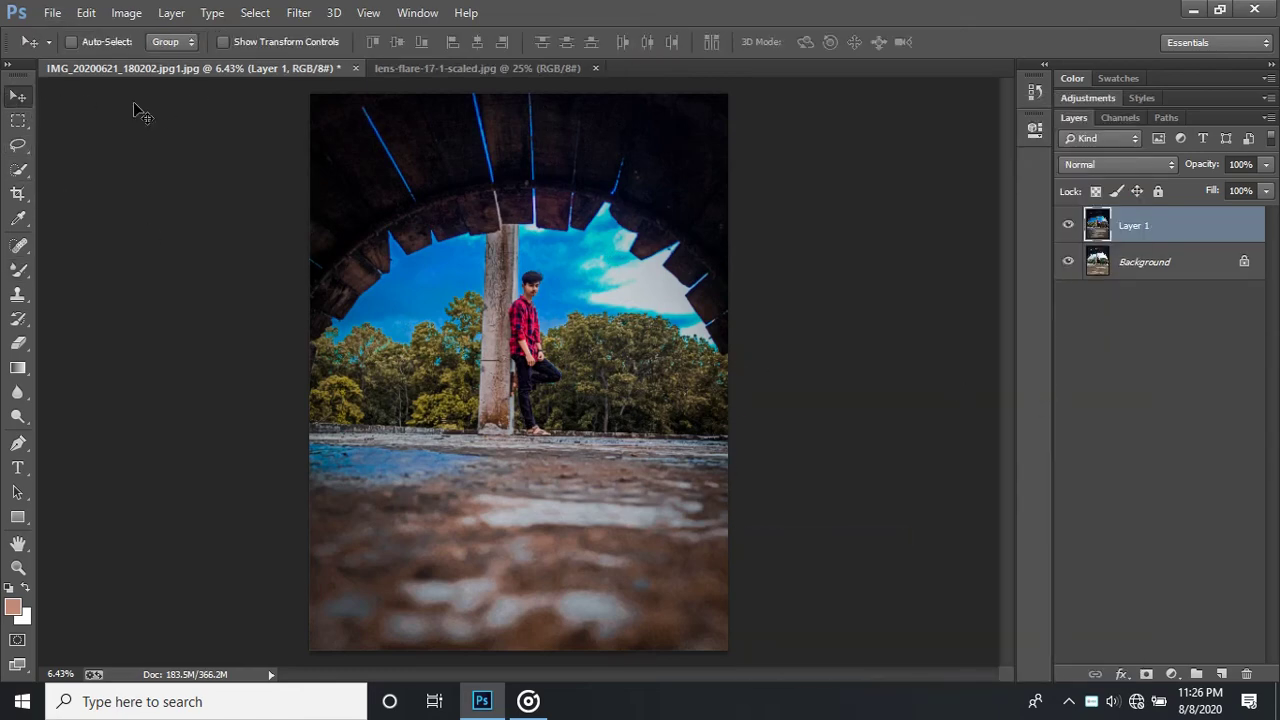
pyautogui.click(1068, 229)
pyautogui.click(1068, 229)
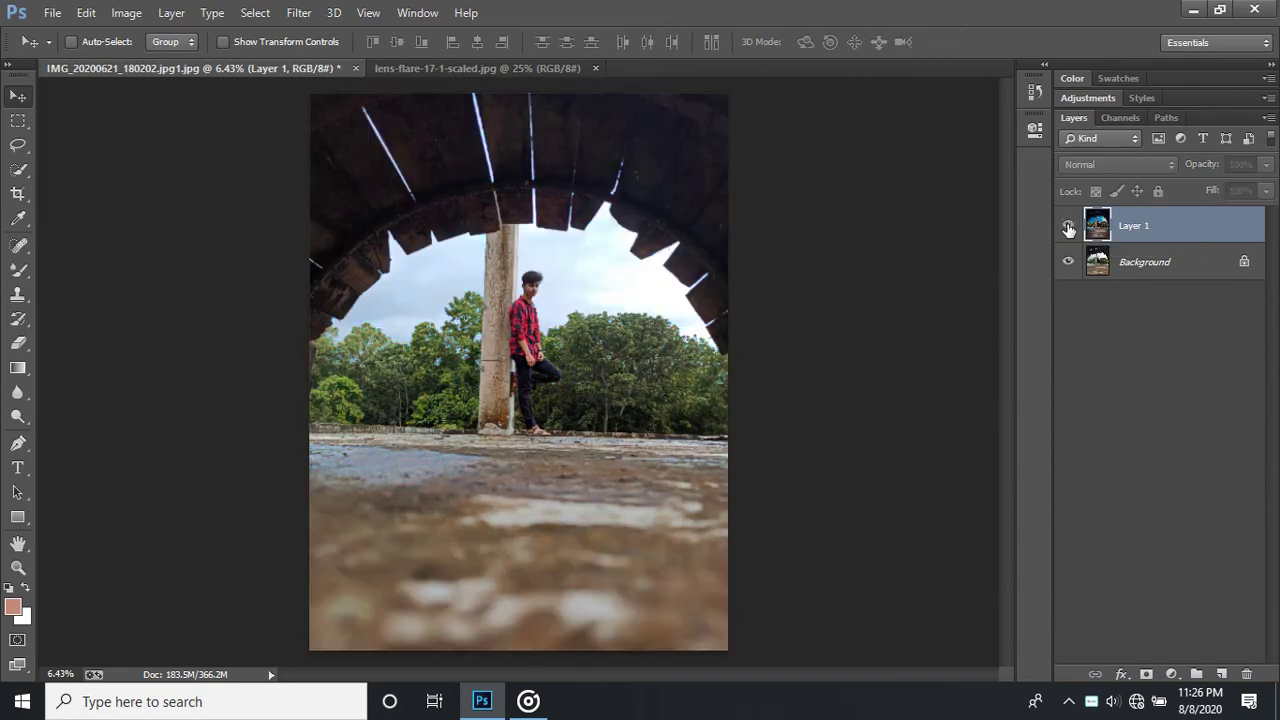
pyautogui.click(1068, 229)
pyautogui.click(475, 70)
pyautogui.moveTo(538, 229); pyautogui.dragTo(460, 240)
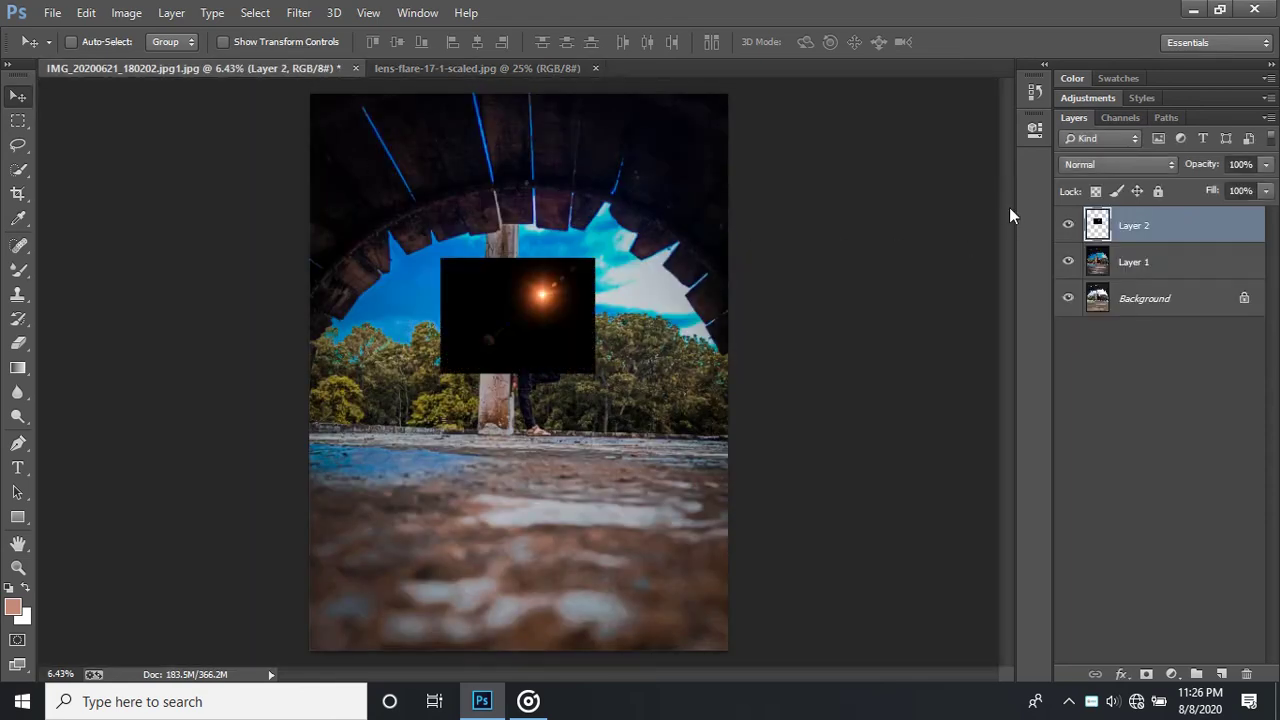
# - Set the flare layer's blend mode to Screen and move the glow left toward the pillar
pyautogui.click(1090, 164)
pyautogui.click(1134, 318)
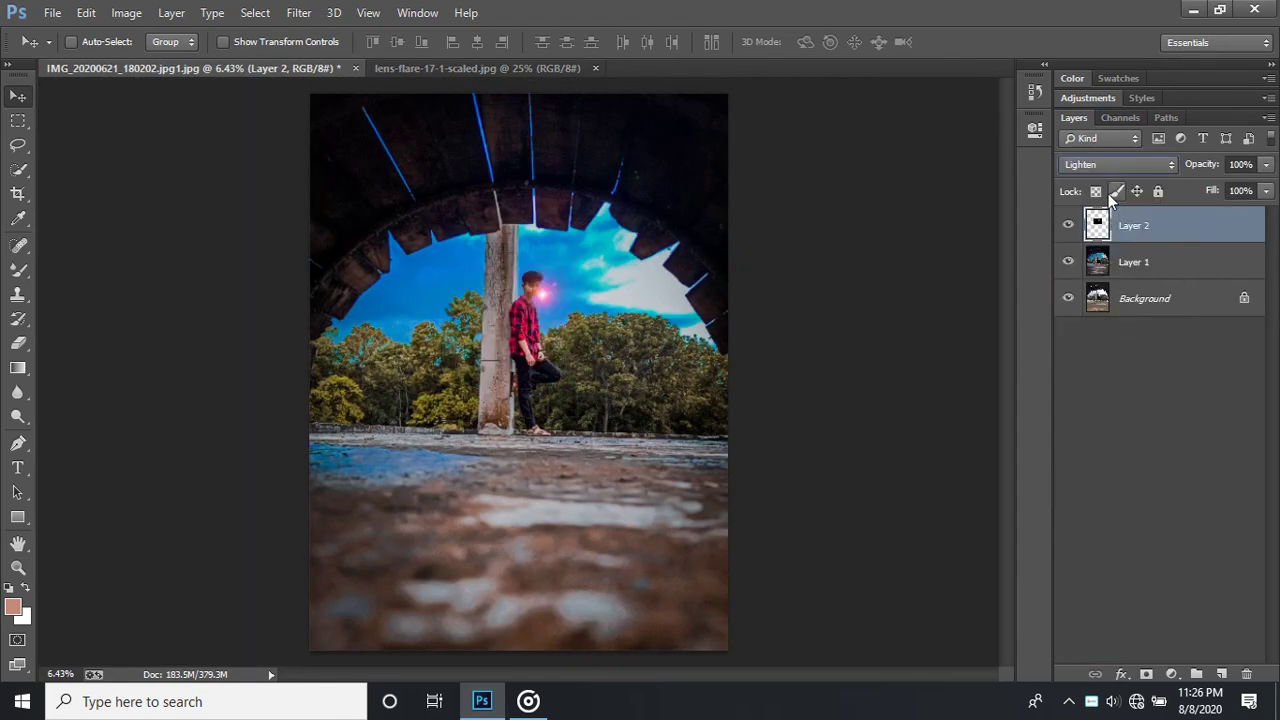
pyautogui.click(1115, 164)
pyautogui.click(1138, 332)
pyautogui.moveTo(606, 290); pyautogui.dragTo(585, 288)
pyautogui.scroll(2, 543, 290)
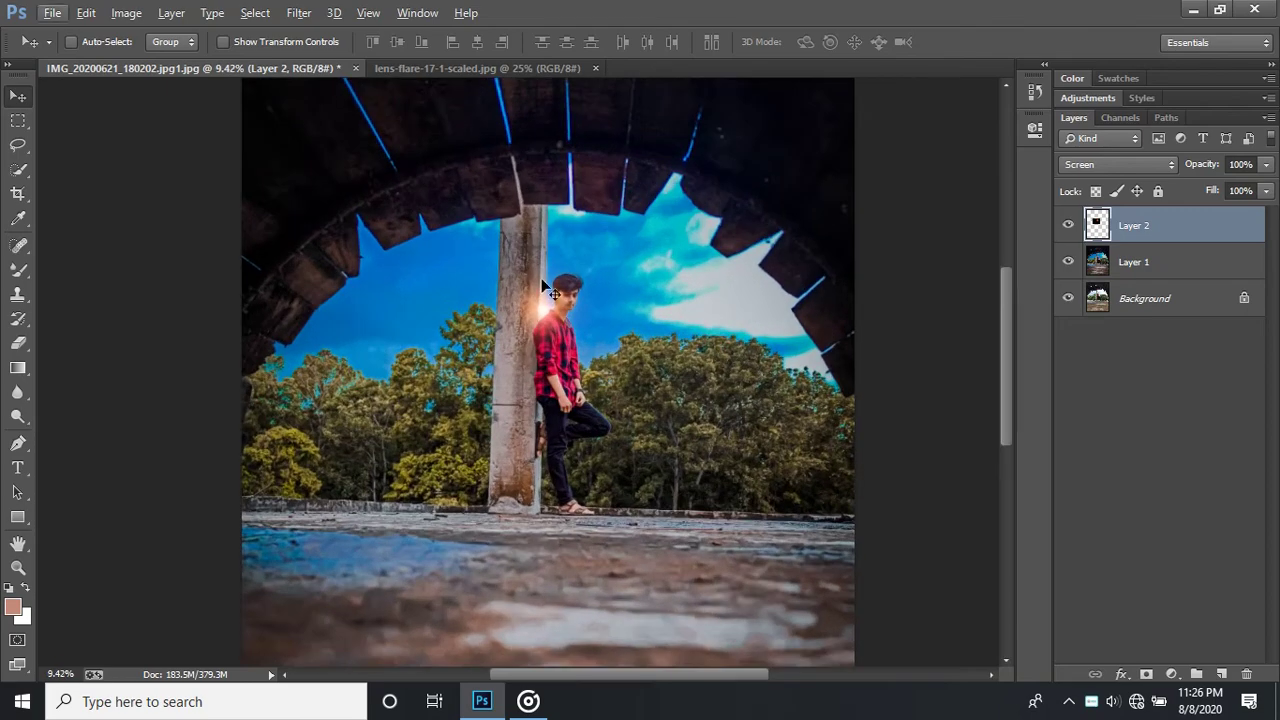
pyautogui.scroll(1, 543, 290)
# - Scale the flare to about 86% and rotate it to about -41 degrees
pyautogui.hotkey('ctrl', 't')
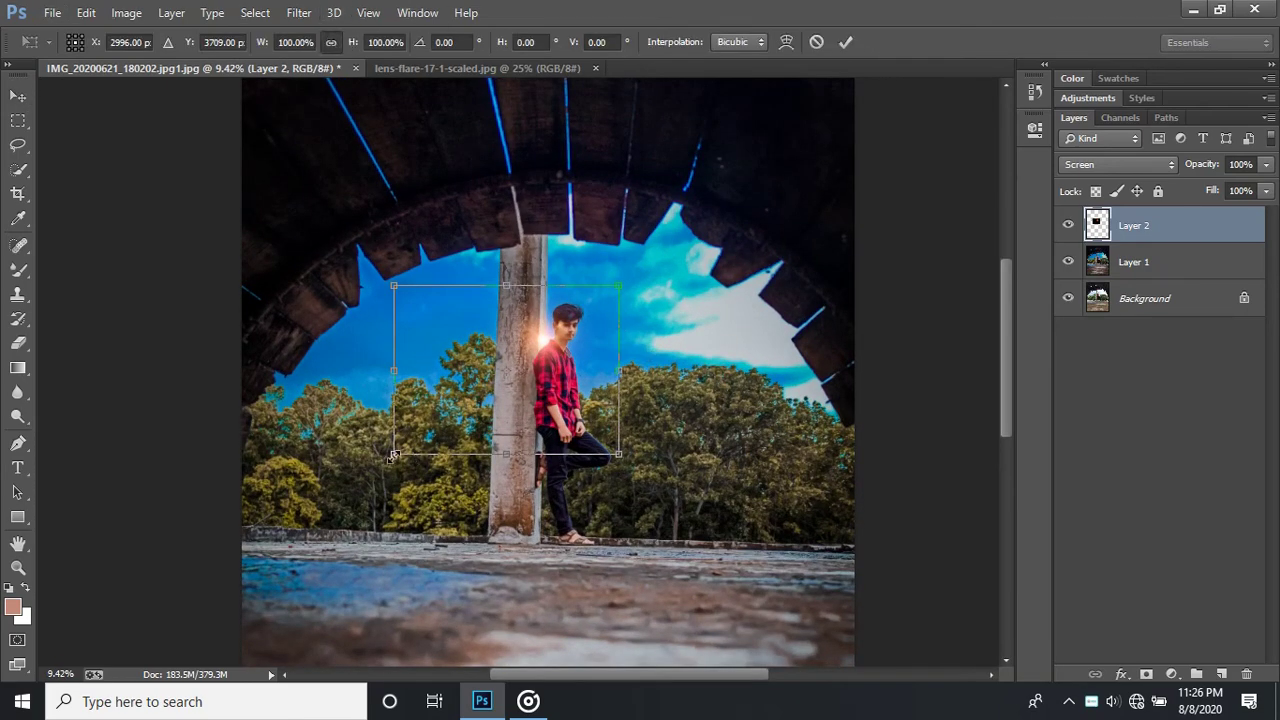
pyautogui.moveTo(394, 457); pyautogui.dragTo(426, 430)
pyautogui.moveTo(527, 395); pyautogui.dragTo(516, 407)
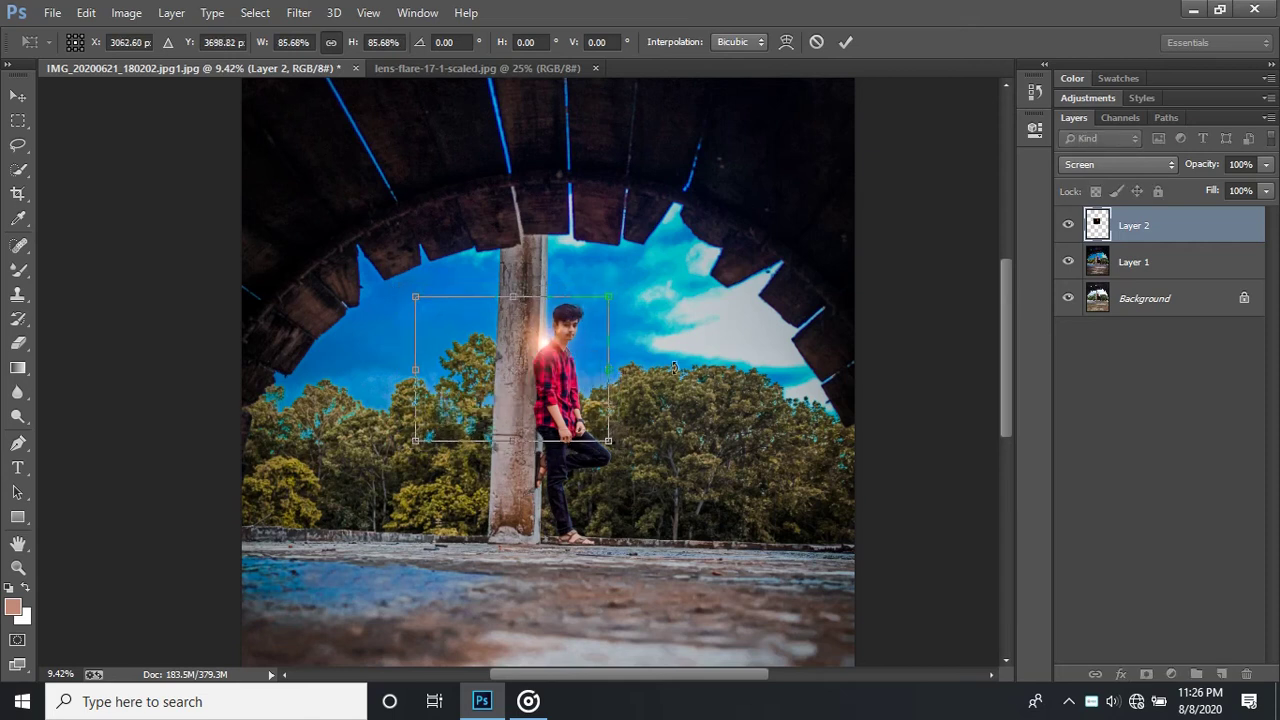
pyautogui.moveTo(758, 345); pyautogui.dragTo(746, 279)
pyautogui.moveTo(556, 372); pyautogui.dragTo(561, 377)
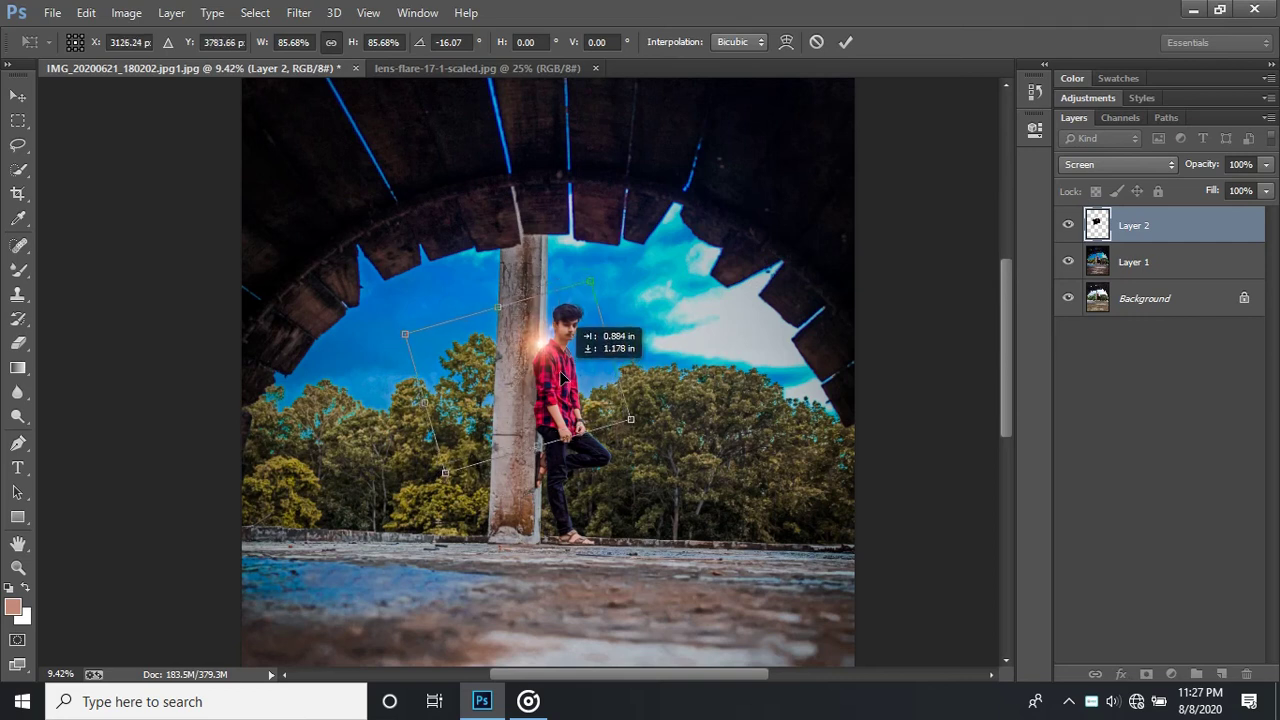
pyautogui.moveTo(712, 330); pyautogui.dragTo(700, 262)
pyautogui.moveTo(562, 377); pyautogui.dragTo(567, 375)
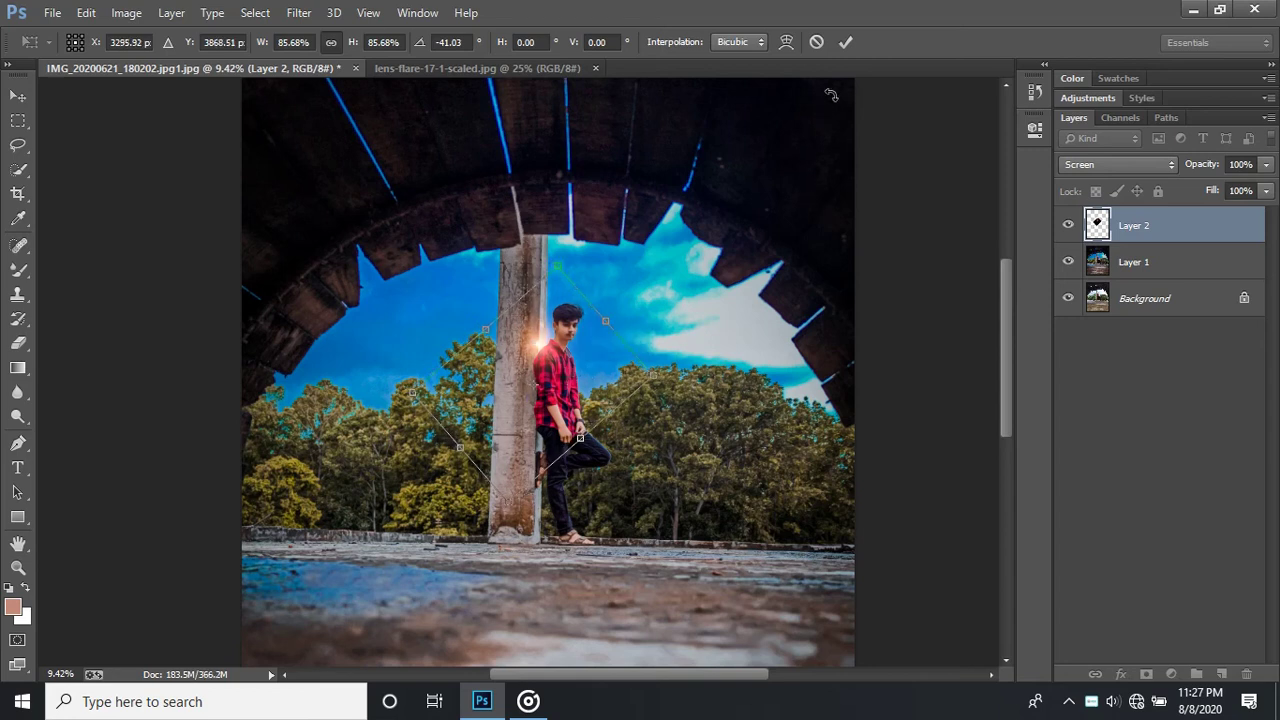
pyautogui.click(845, 41)
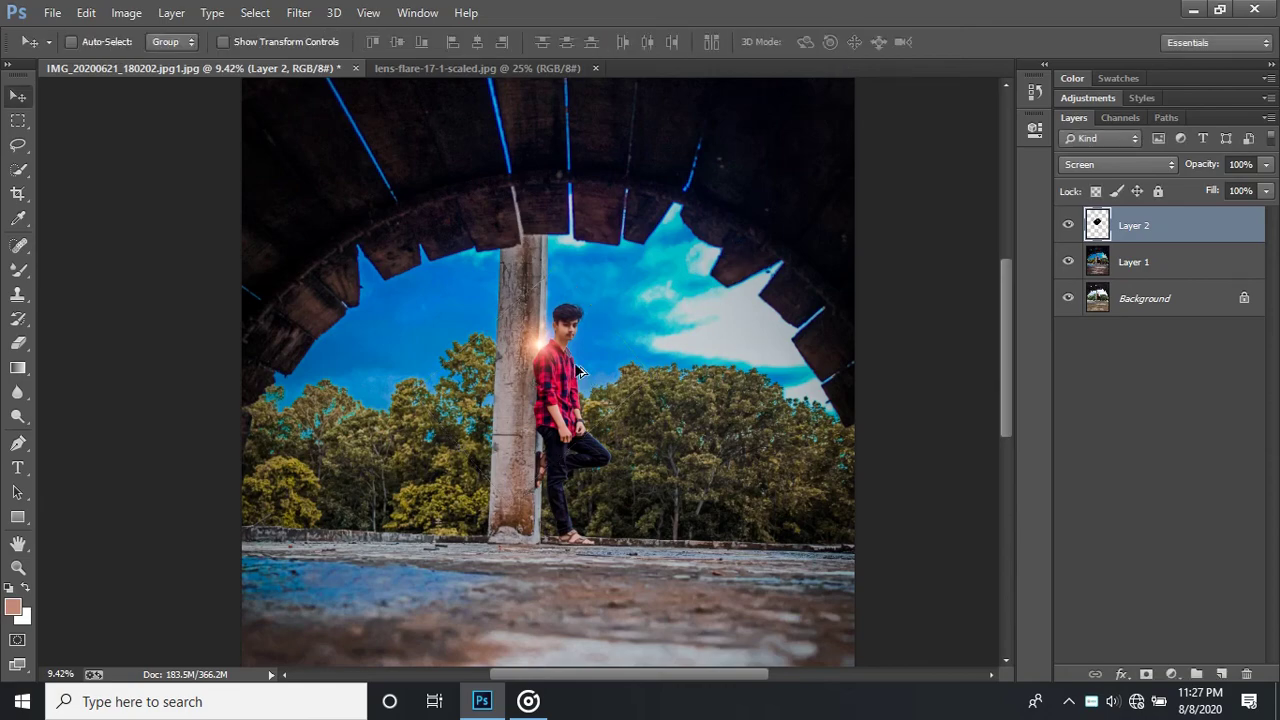
# - Rotate the flare to about -111 degrees and move it up and to the right
pyautogui.scroll(-2, 578, 372)
pyautogui.scroll(3, 578, 372)
pyautogui.scroll(3, 570, 350)
pyautogui.scroll(2, 557, 315)
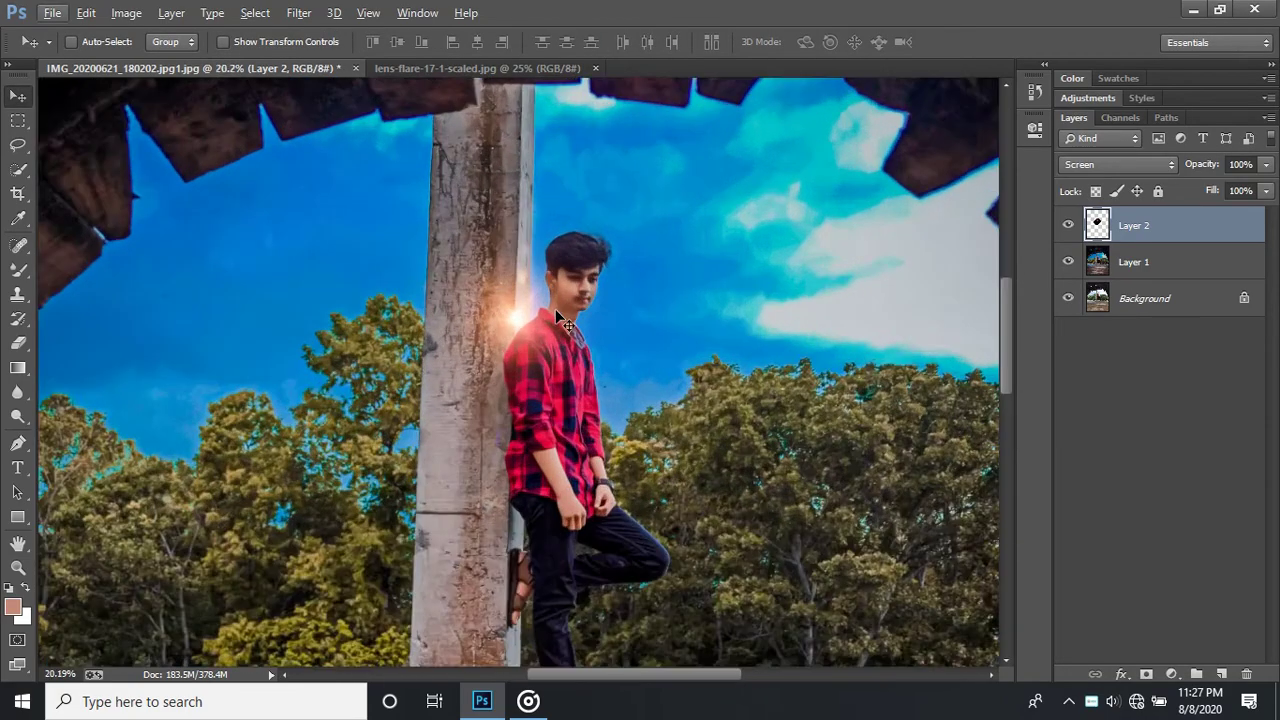
pyautogui.scroll(-4, 557, 315)
pyautogui.scroll(-1, 558, 318)
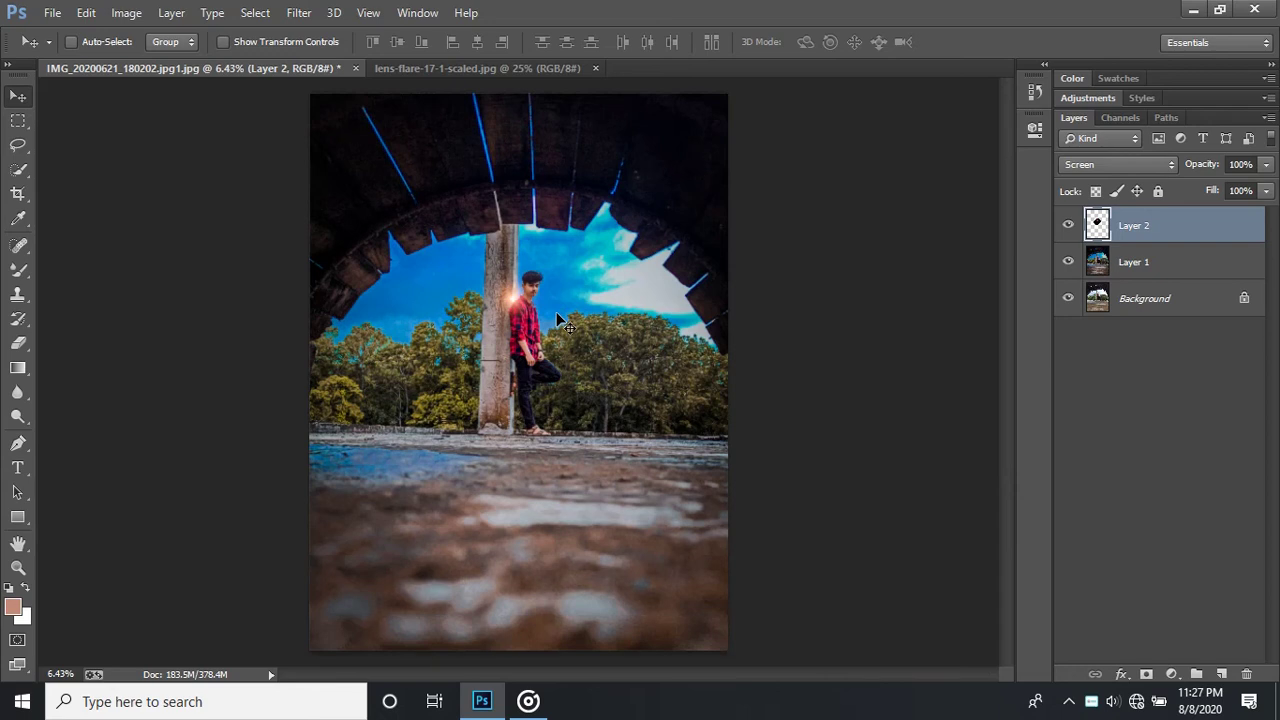
pyautogui.press('t')
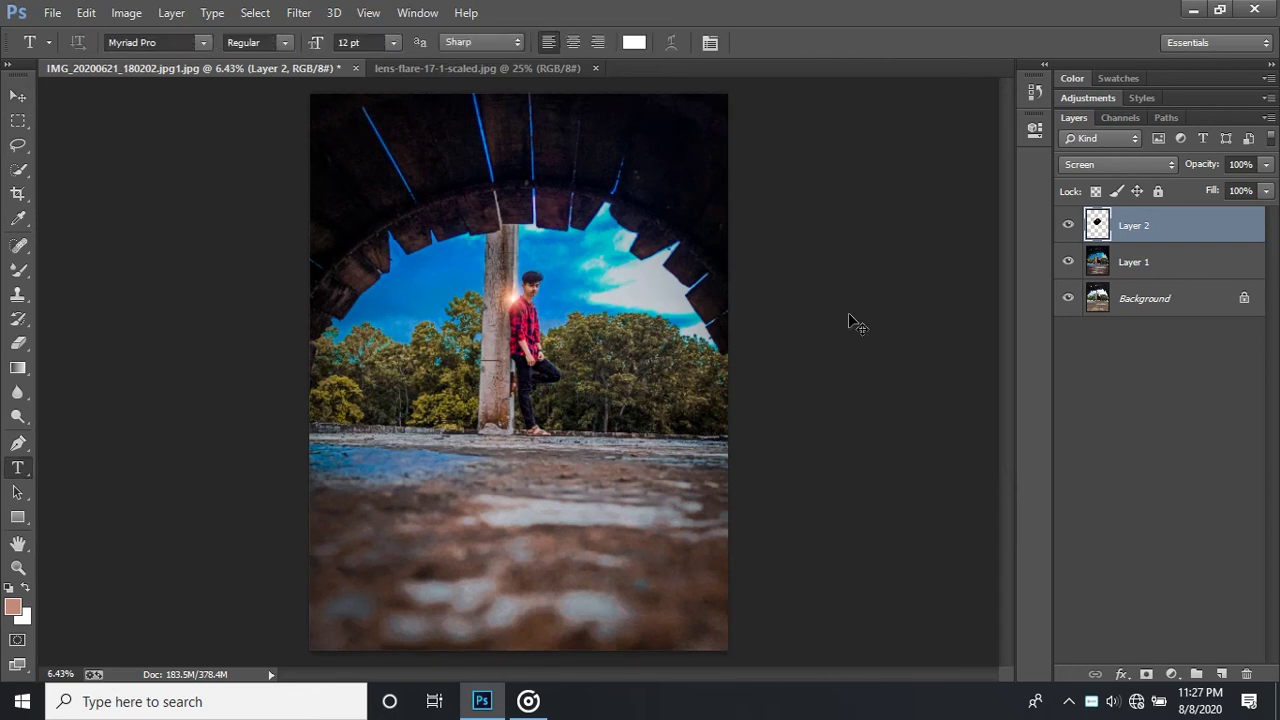
pyautogui.hotkey('ctrl', 't')
pyautogui.moveTo(796, 310); pyautogui.dragTo(421, 112)
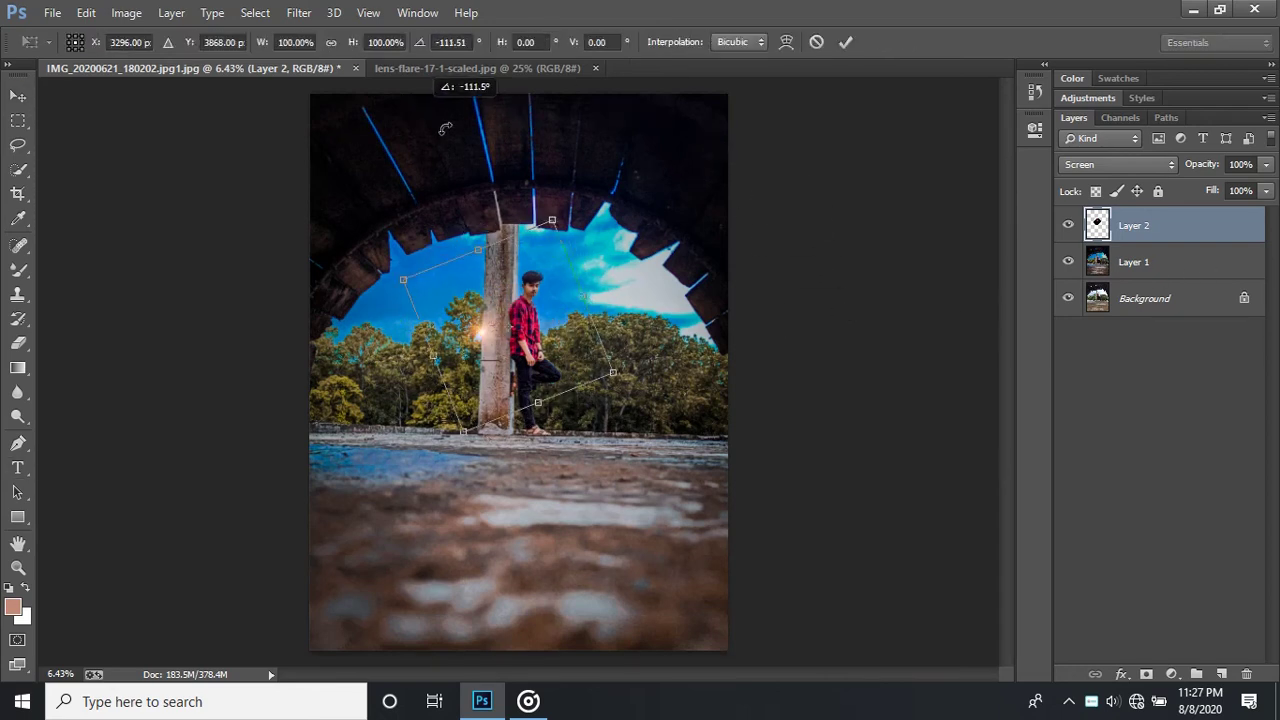
pyautogui.moveTo(540, 337); pyautogui.dragTo(573, 305)
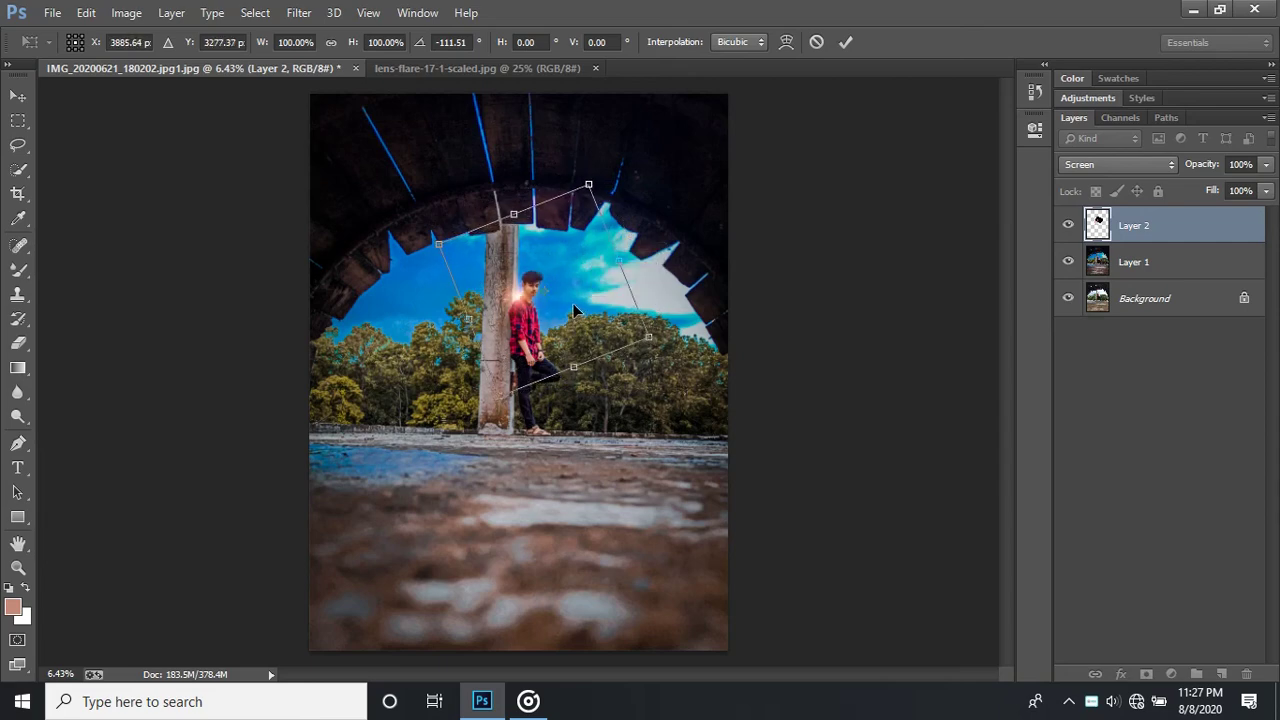
# - Rotate the flare to about -131 degrees and beyond, nudge it upward, and commit the transform
pyautogui.scroll(2, 573, 303)
pyautogui.scroll(2, 573, 303)
pyautogui.moveTo(800, 345); pyautogui.dragTo(960, 250)
pyautogui.moveTo(603, 314); pyautogui.dragTo(595, 298)
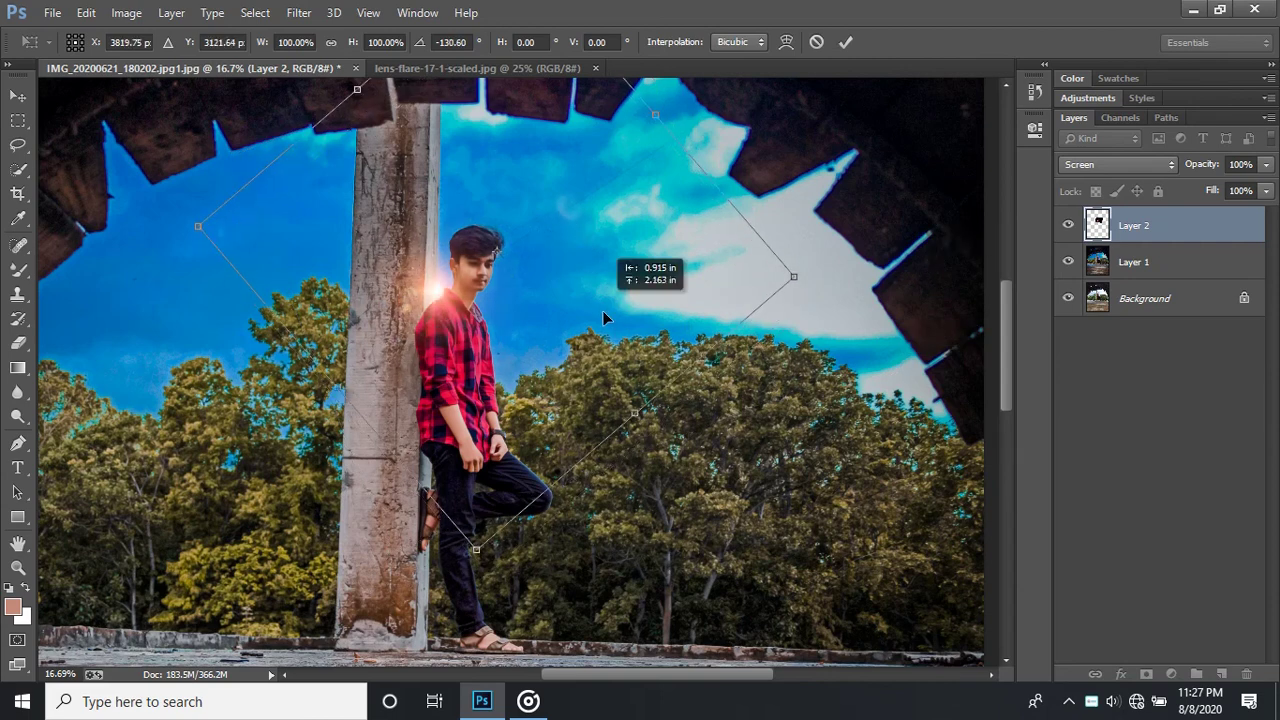
pyautogui.moveTo(696, 111)
pyautogui.mouseDown()
pyautogui.moveTo(619, 476)
pyautogui.moveTo(680, 255)
pyautogui.moveTo(590, 368)
pyautogui.moveTo(585, 355)
pyautogui.mouseUp()
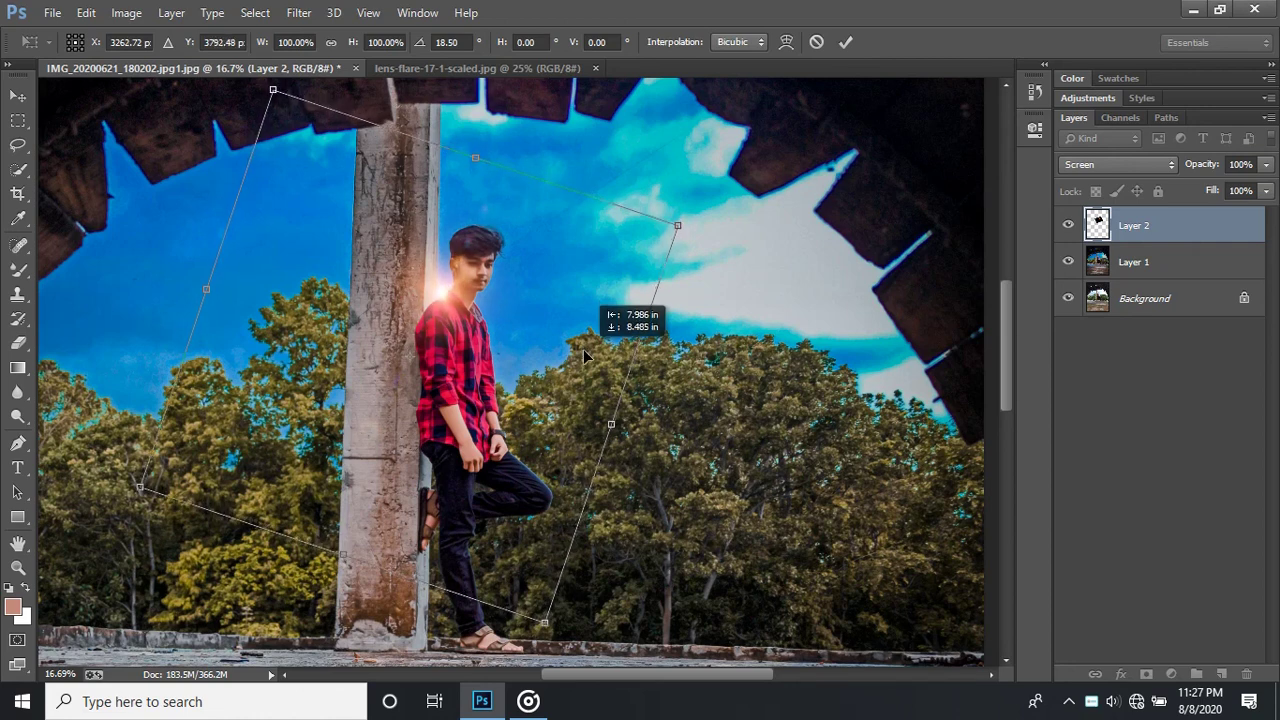
pyautogui.click(847, 41)
pyautogui.press('t')
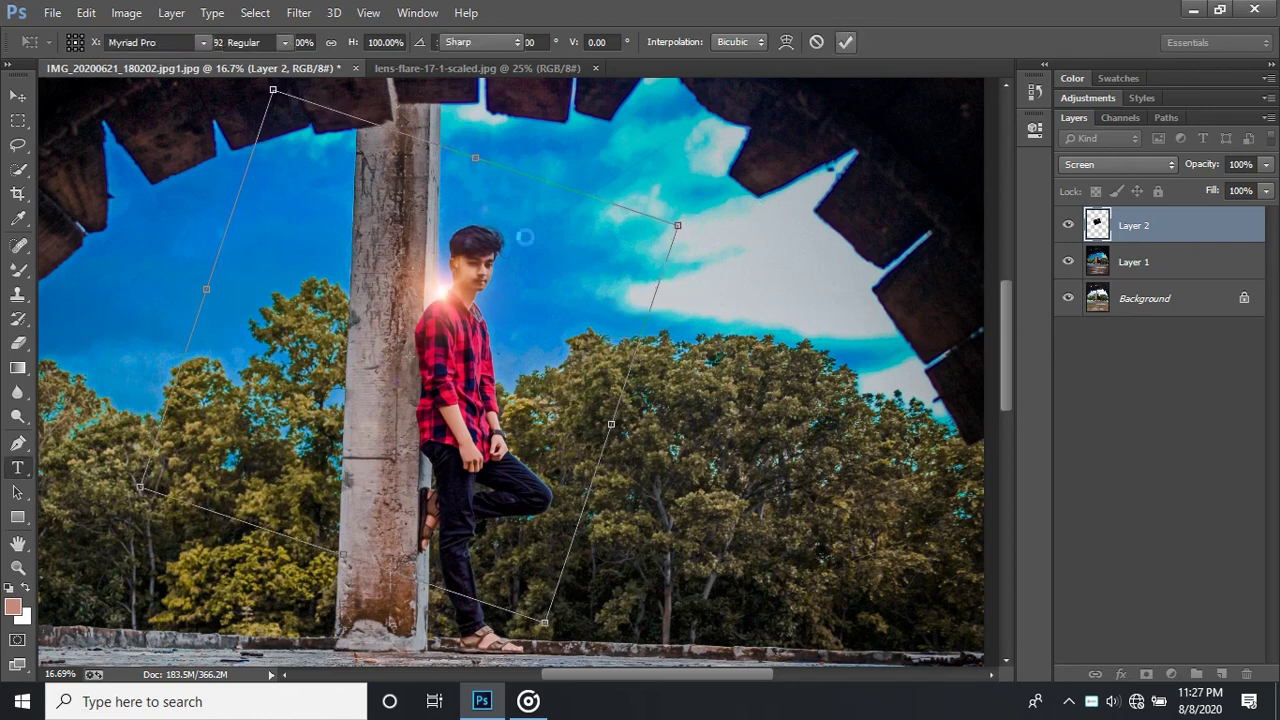
pyautogui.click(17, 342)
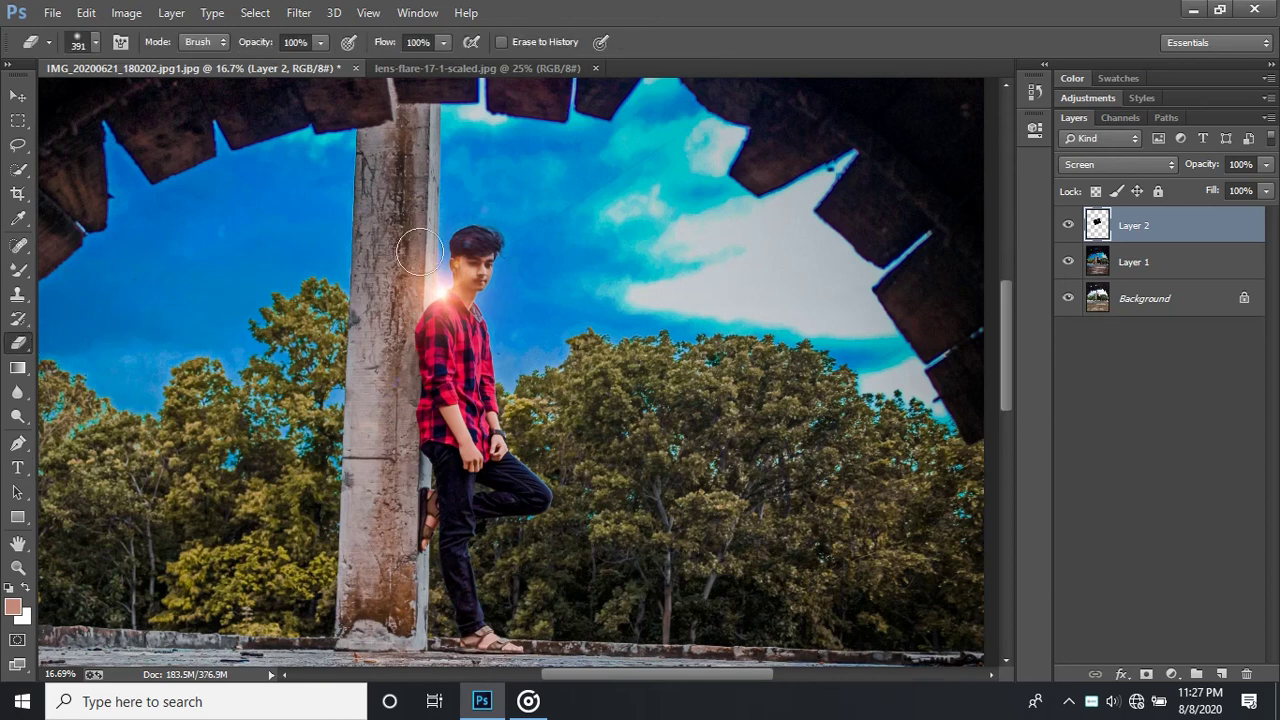
# - Erase the flare glow from the face and neck and reposition it beside the man's head and shoulder
pyautogui.moveTo(470, 245); pyautogui.dragTo(480, 268)
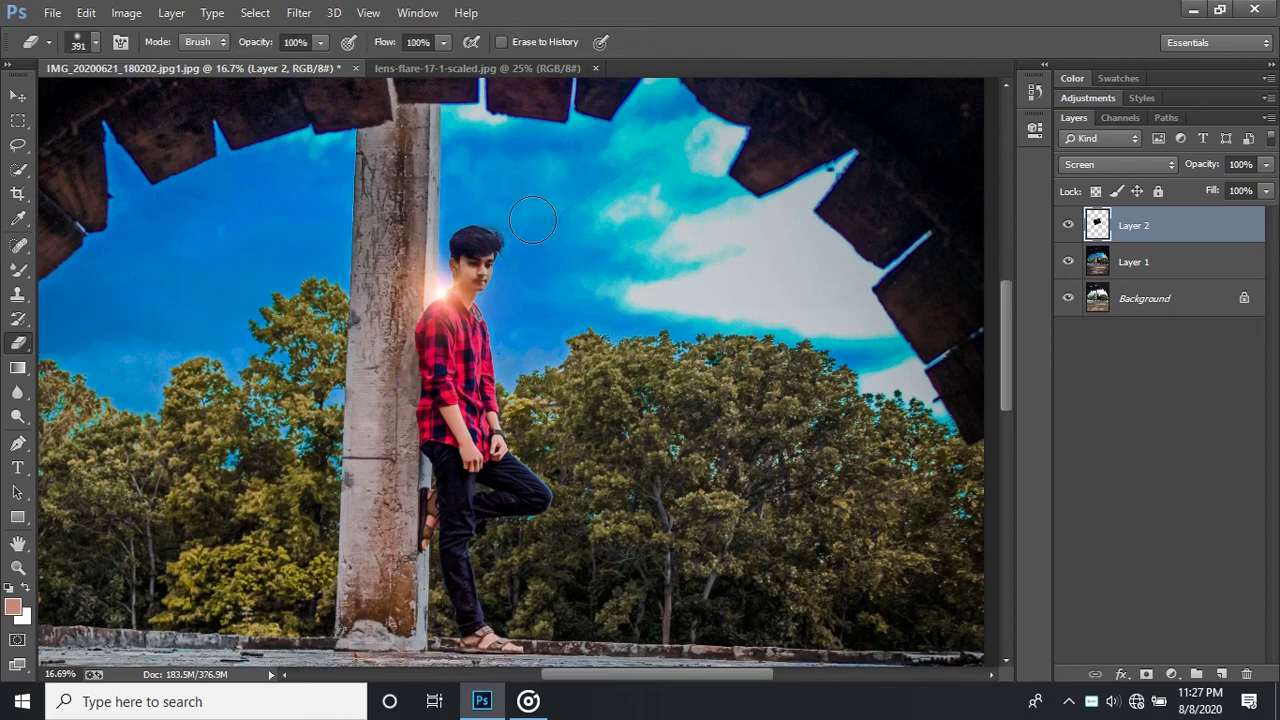
pyautogui.click(19, 98)
pyautogui.moveTo(435, 305); pyautogui.dragTo(427, 297)
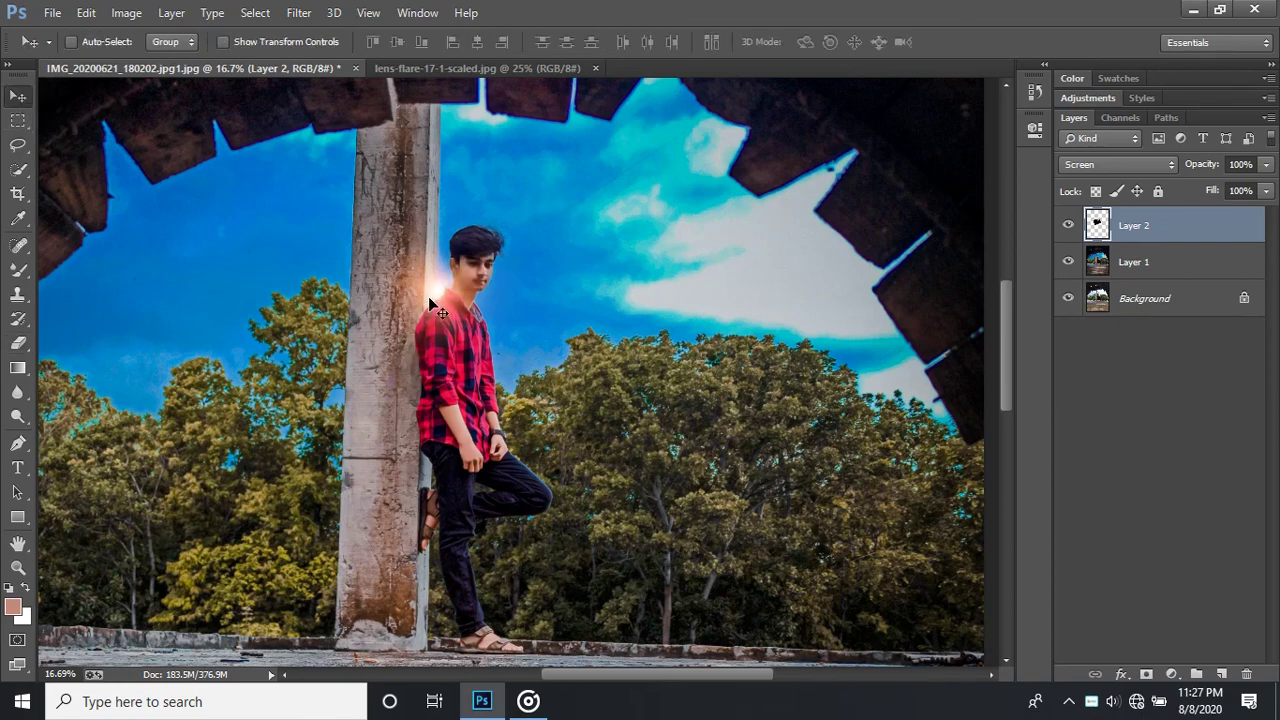
pyautogui.hotkey('ctrl', '0')
pyautogui.scroll(-1, 521, 315)
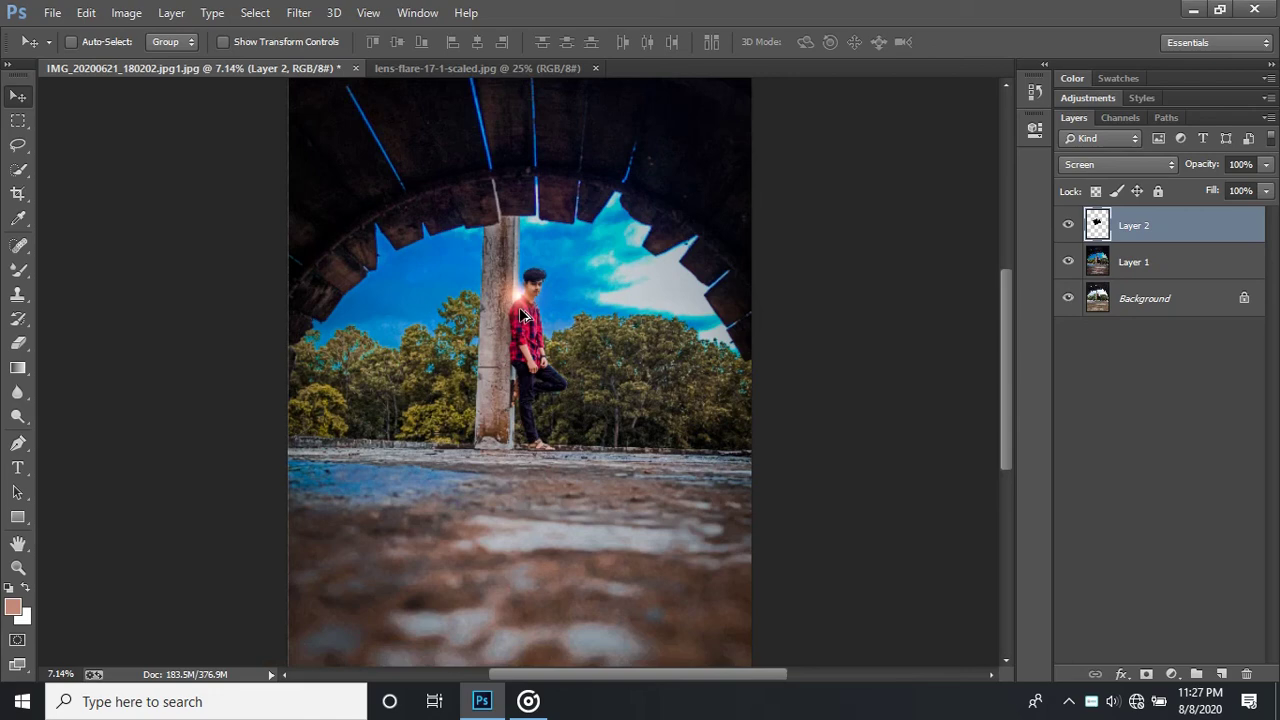
pyautogui.moveTo(517, 297); pyautogui.dragTo(538, 305)
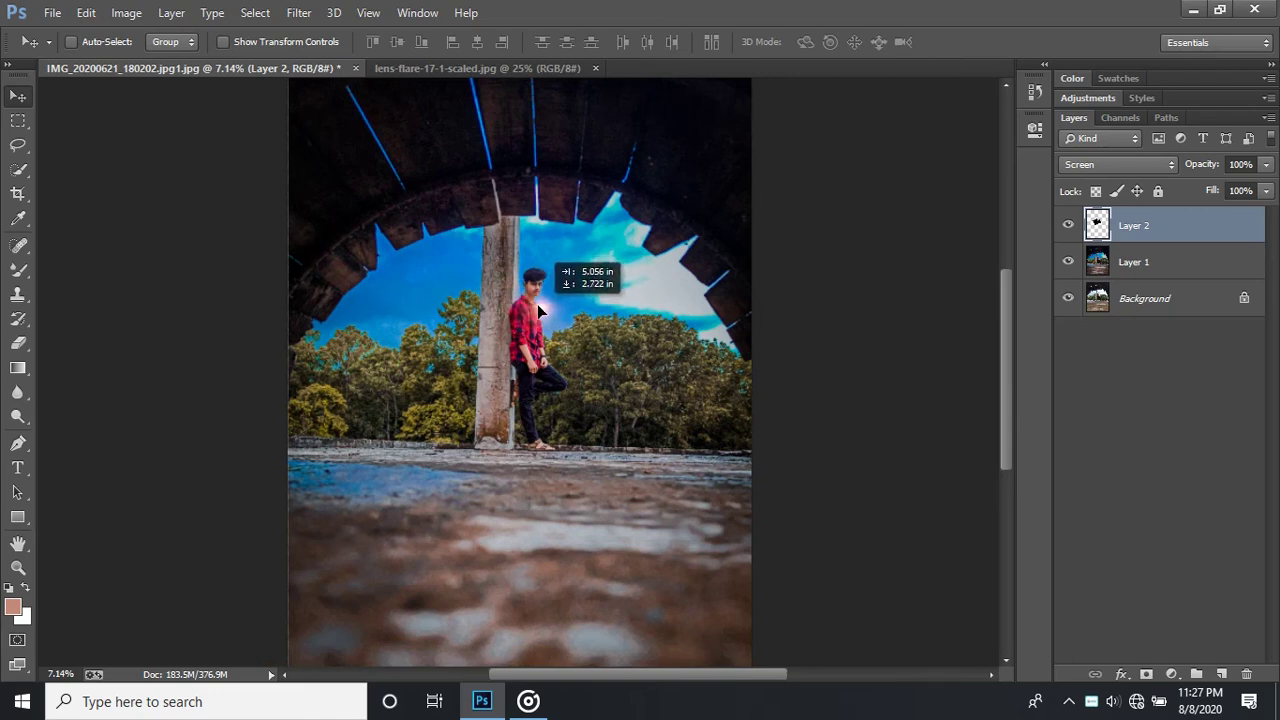
pyautogui.scroll(4, 537, 304)
pyautogui.scroll(5, 551, 300)
pyautogui.scroll(3, 551, 300)
pyautogui.moveTo(523, 306); pyautogui.dragTo(438, 281)
# - Set the flare layer's Fill to 85%
pyautogui.scroll(-6, 677, 307)
pyautogui.scroll(-4, 677, 307)
pyautogui.scroll(-3, 677, 307)
pyautogui.click(1266, 191)
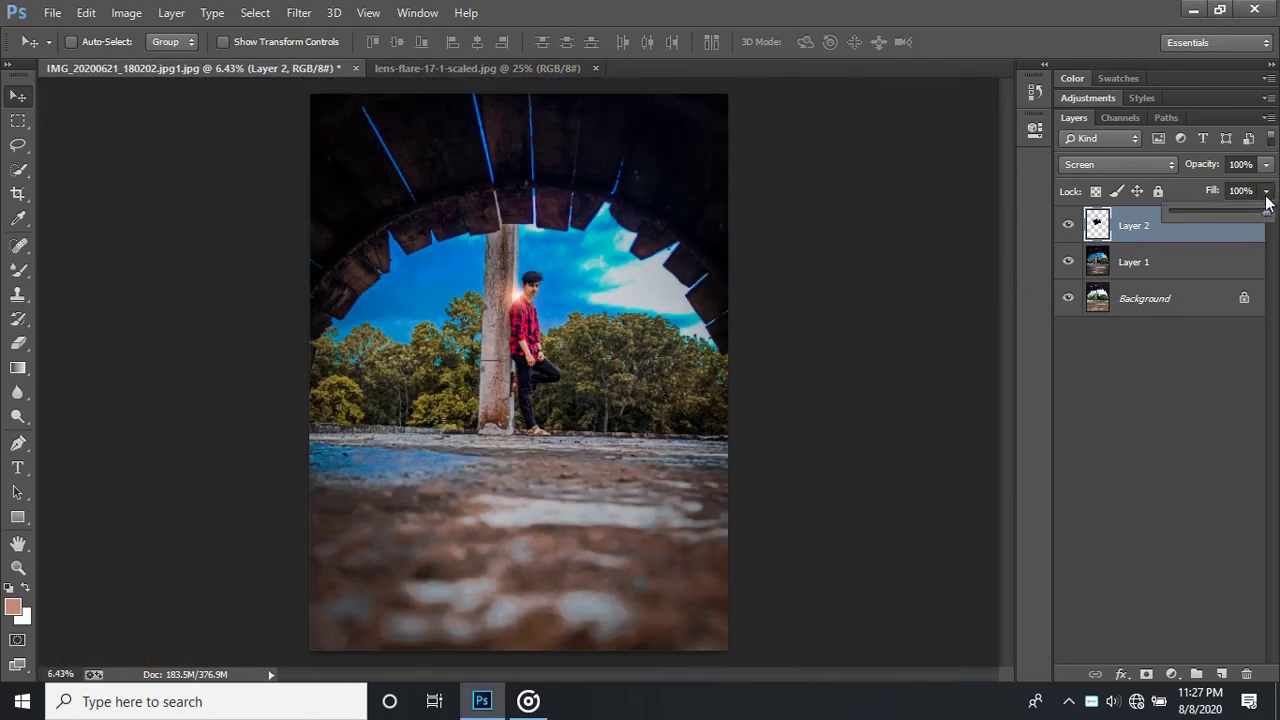
pyautogui.moveTo(1235, 209); pyautogui.dragTo(1252, 209)
pyautogui.scroll(-1, 641, 267)
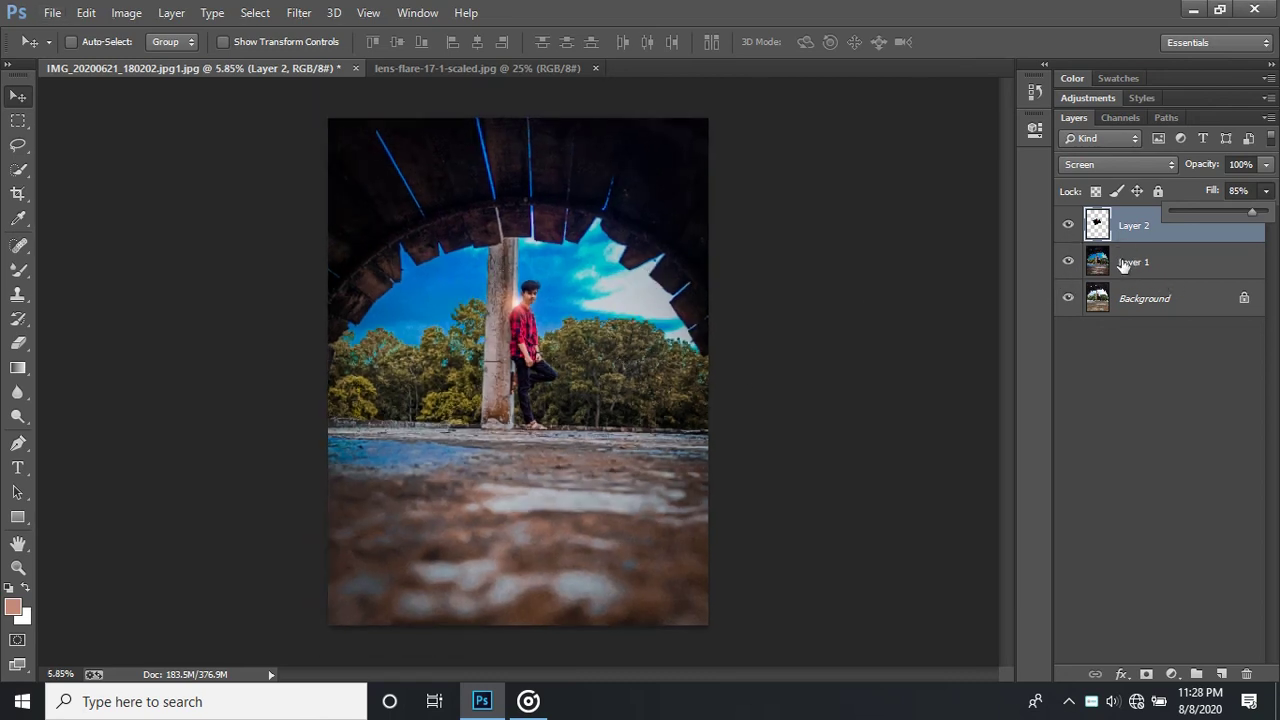
pyautogui.click(1140, 230)
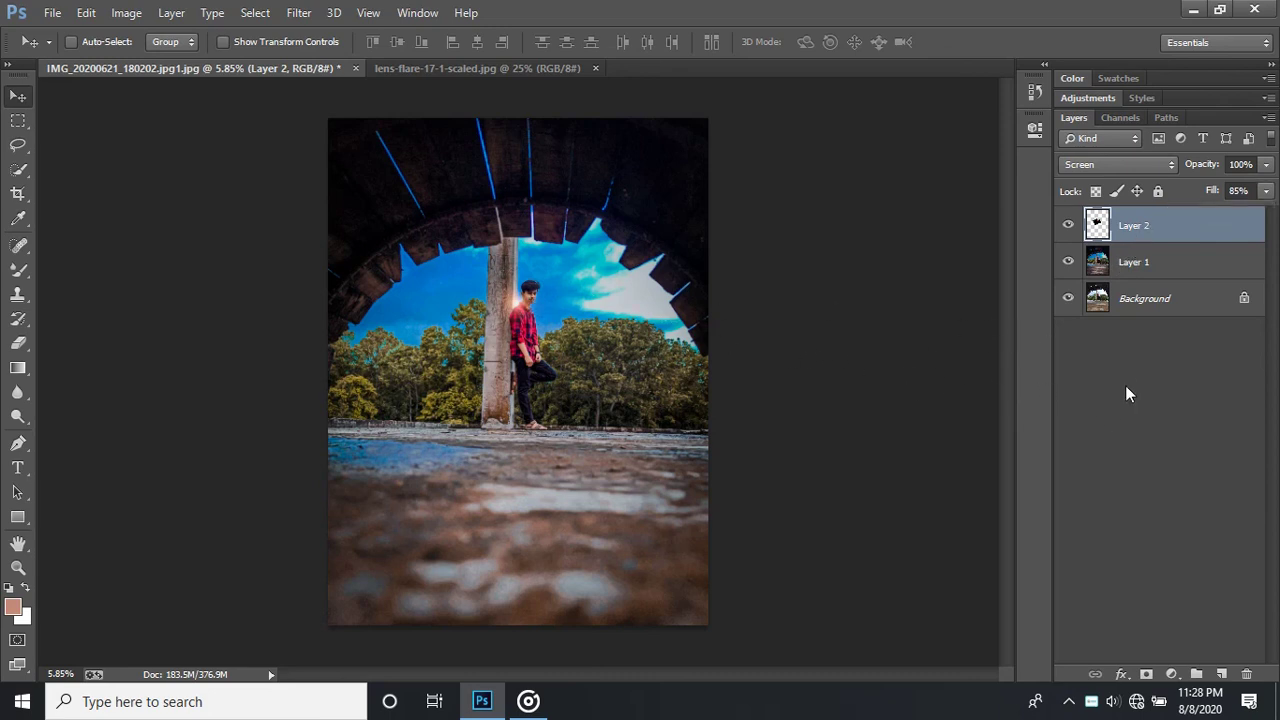
pyautogui.rightClick(1150, 228)
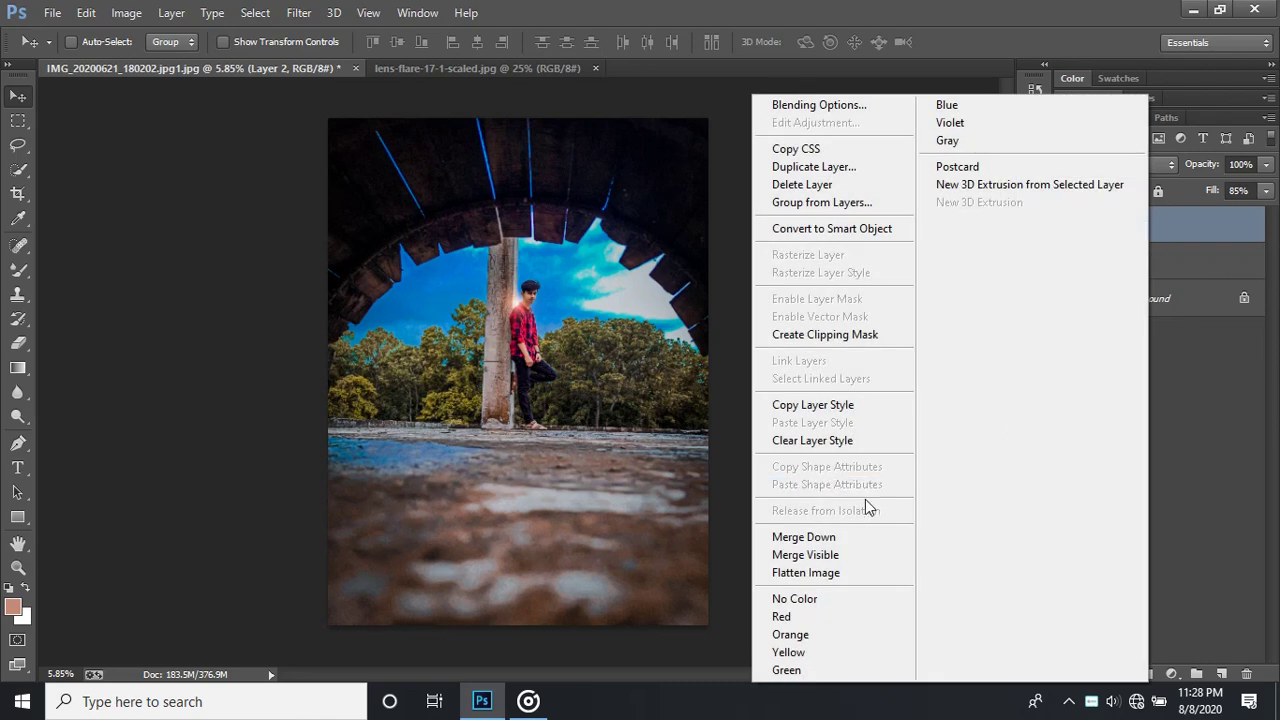
# - Merge Layer 2 down into Layer 1, then try Imagenomic Portraiture and dismiss its runtime error
pyautogui.click(851, 537)
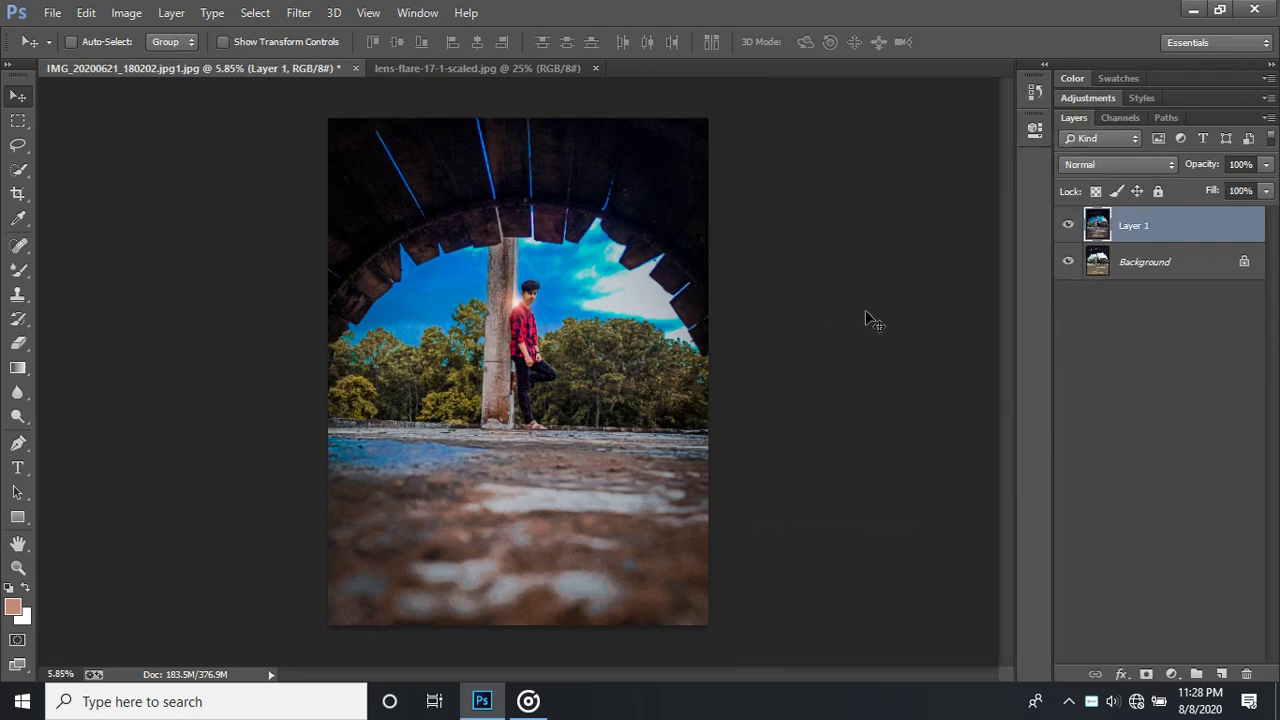
pyautogui.click(333, 12)
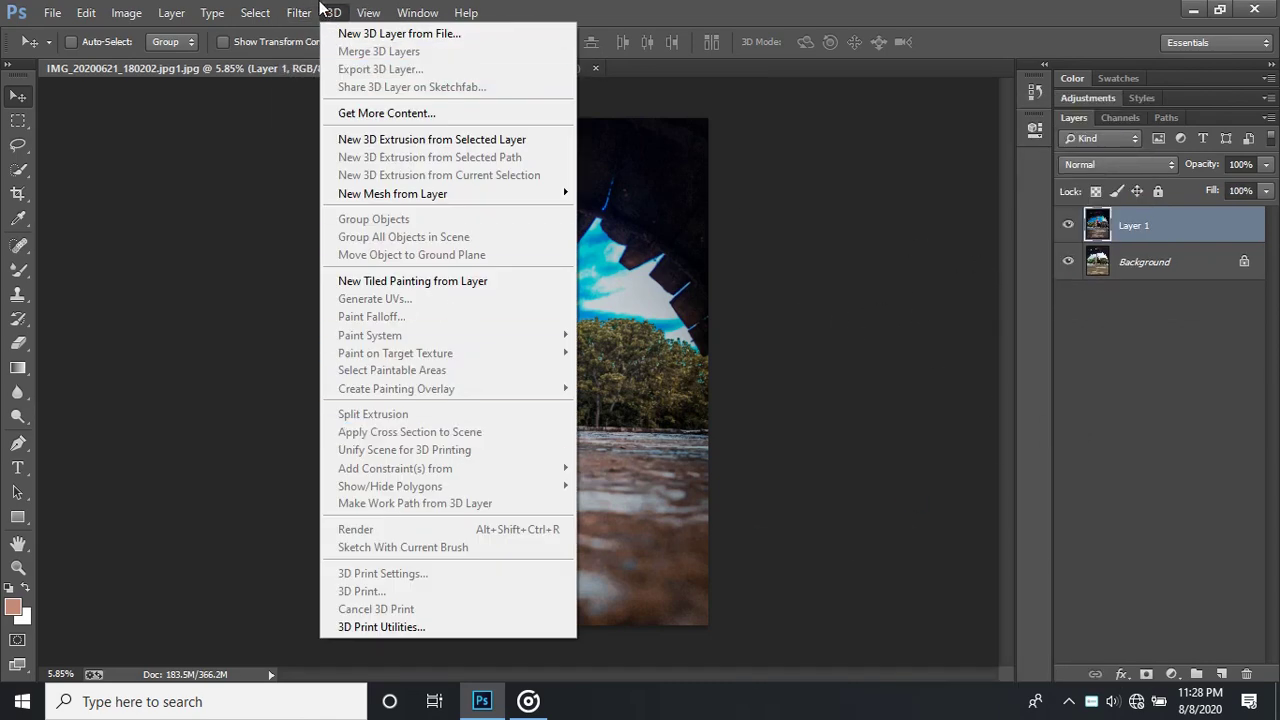
pyautogui.moveTo(329, 478)
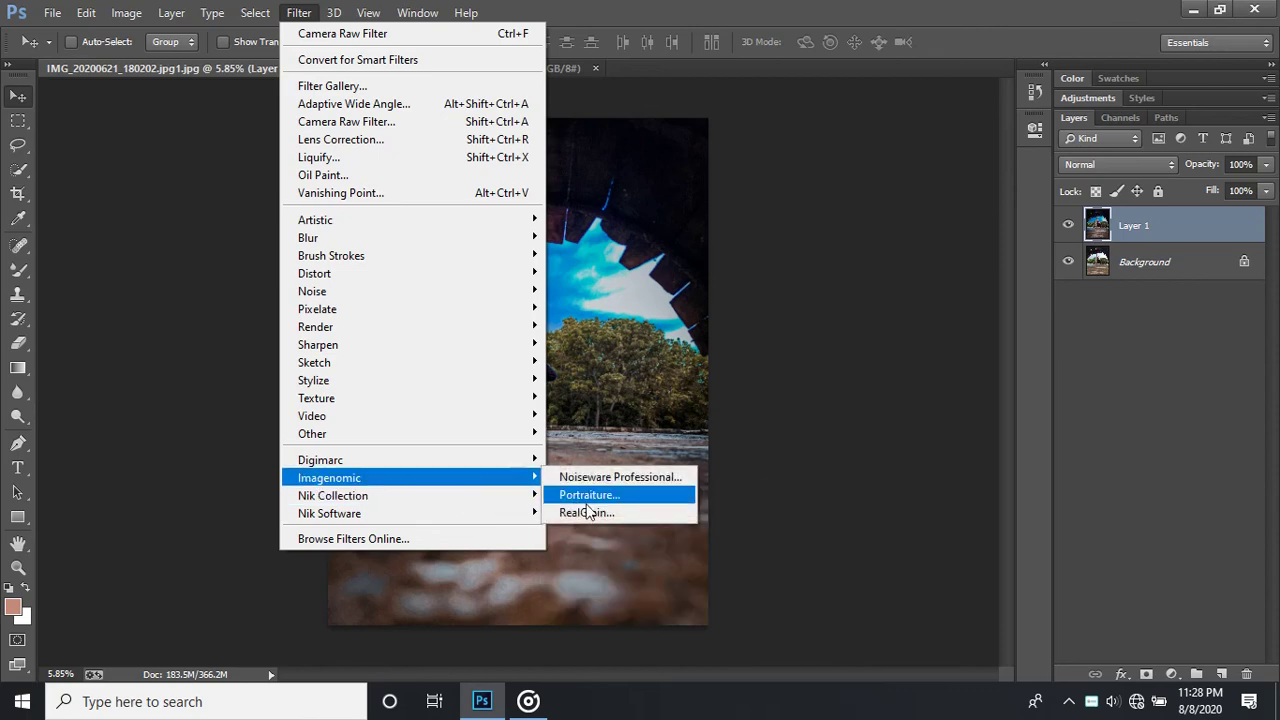
pyautogui.click(597, 494)
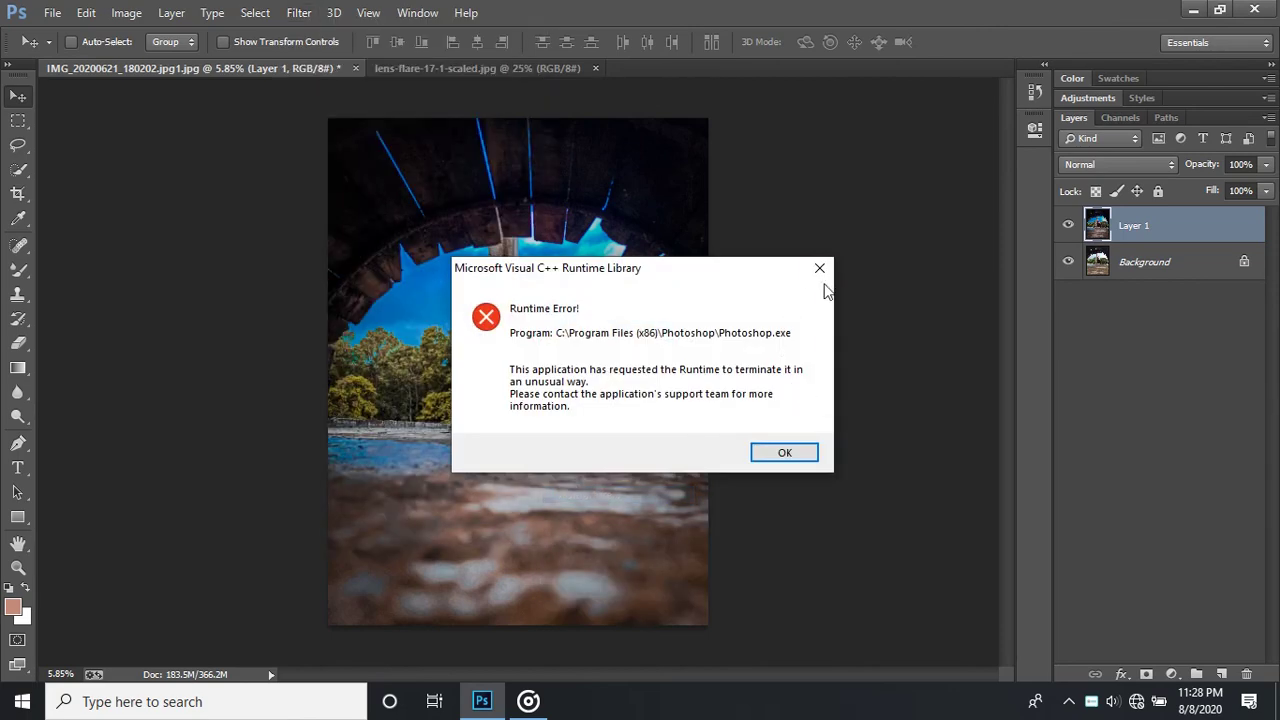
pyautogui.click(826, 268)
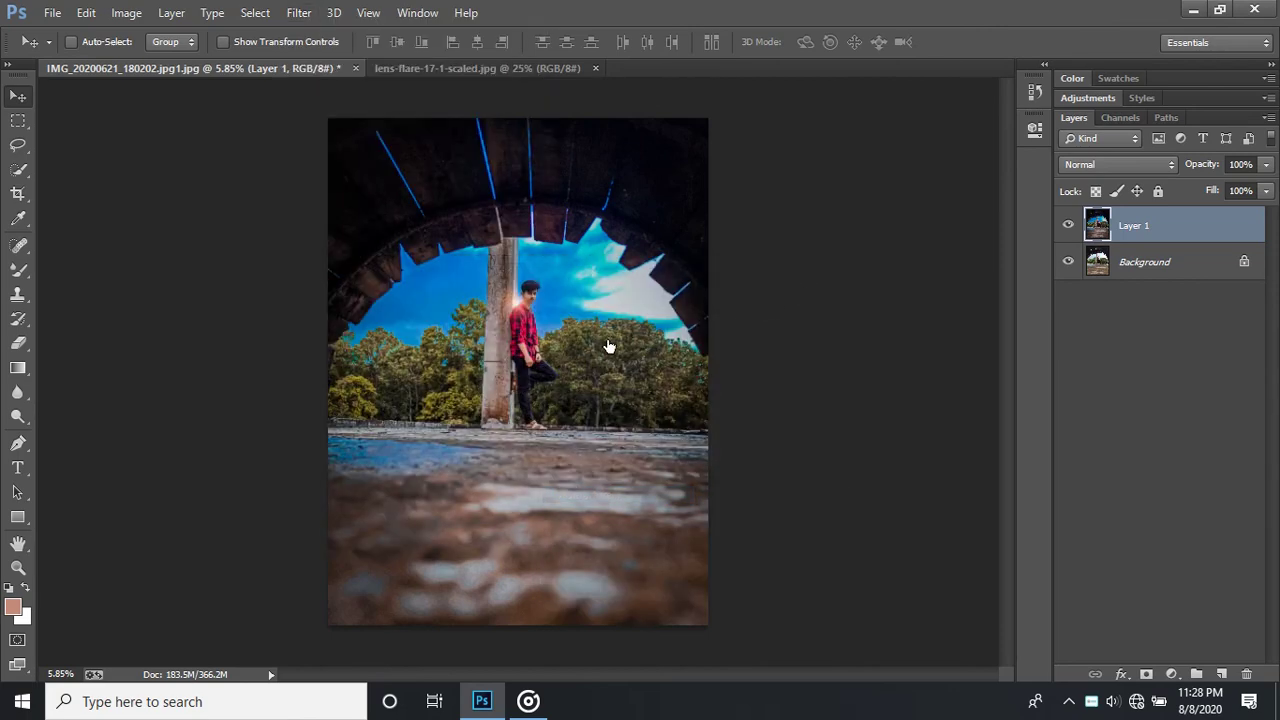